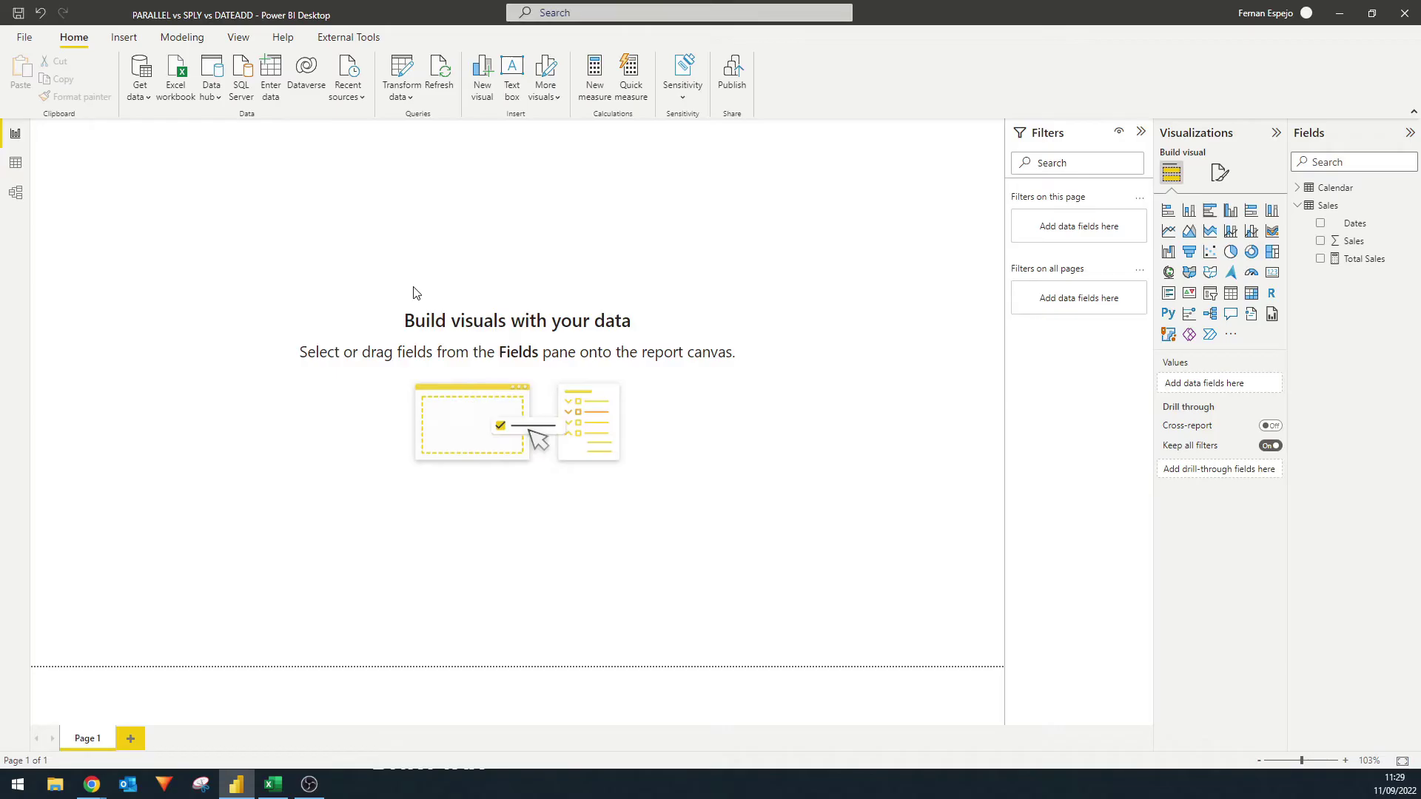
- Browse the Sales table's daily sales rows in Data view
left_click(19, 163)
left_click(1327, 205)
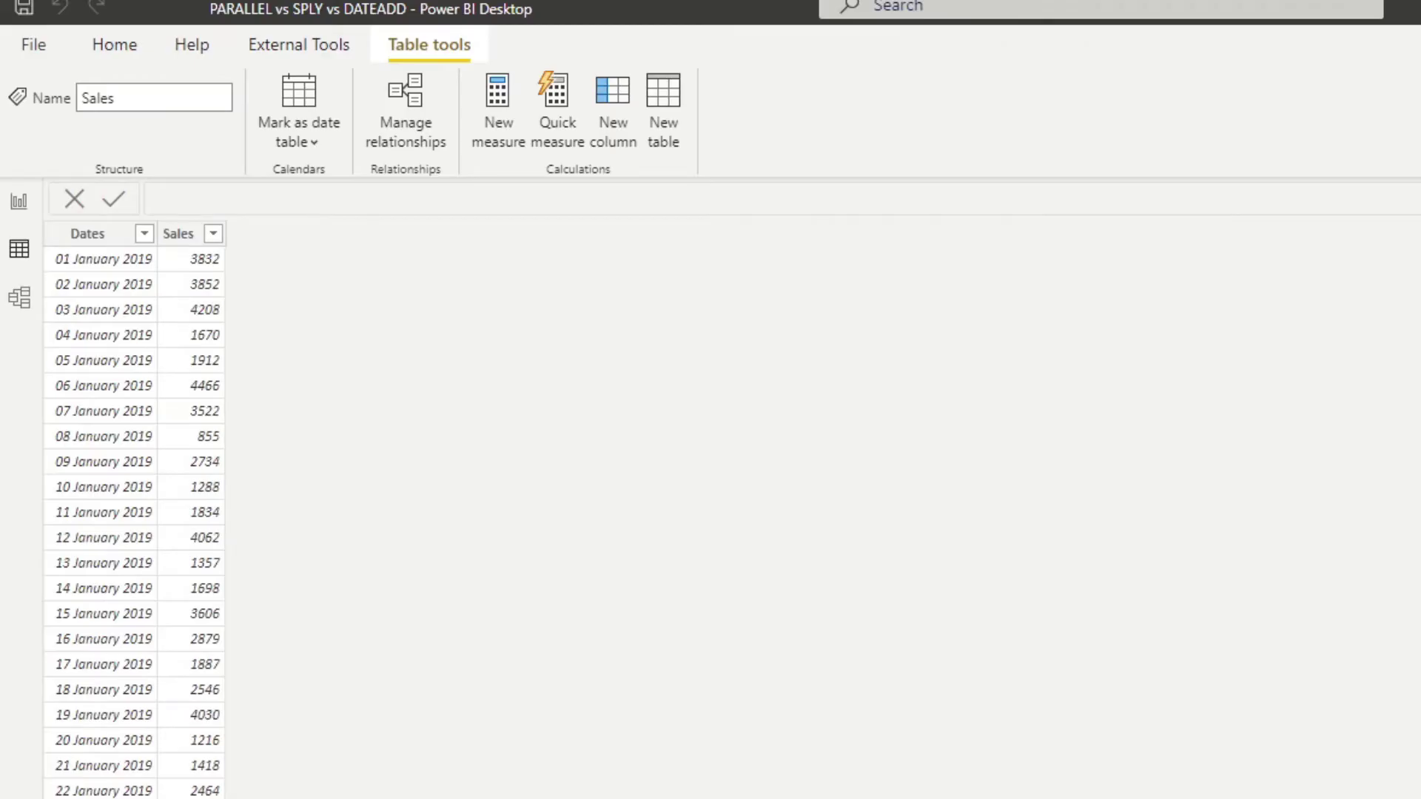
scroll(209, 524, "down", 20)
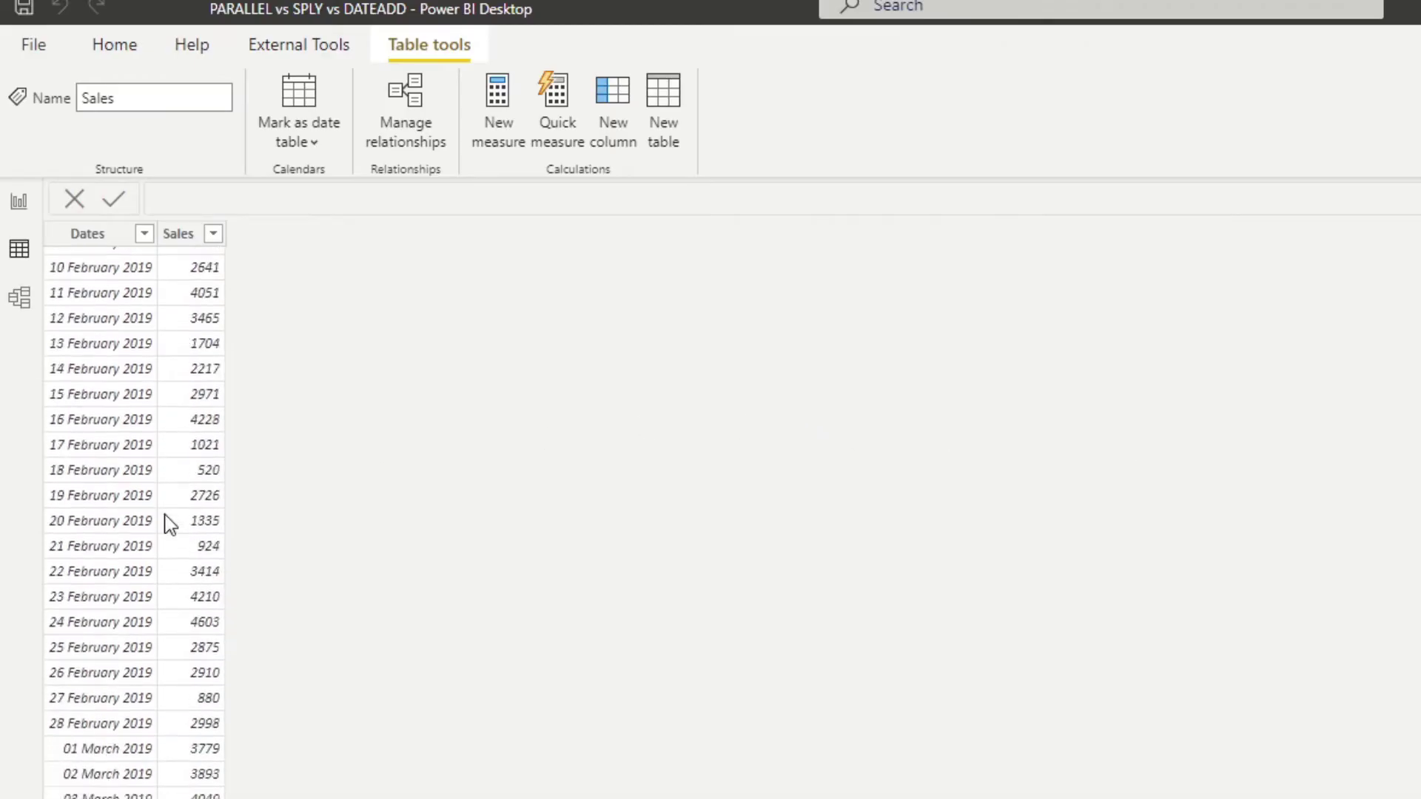
scroll(169, 523, "down", 14)
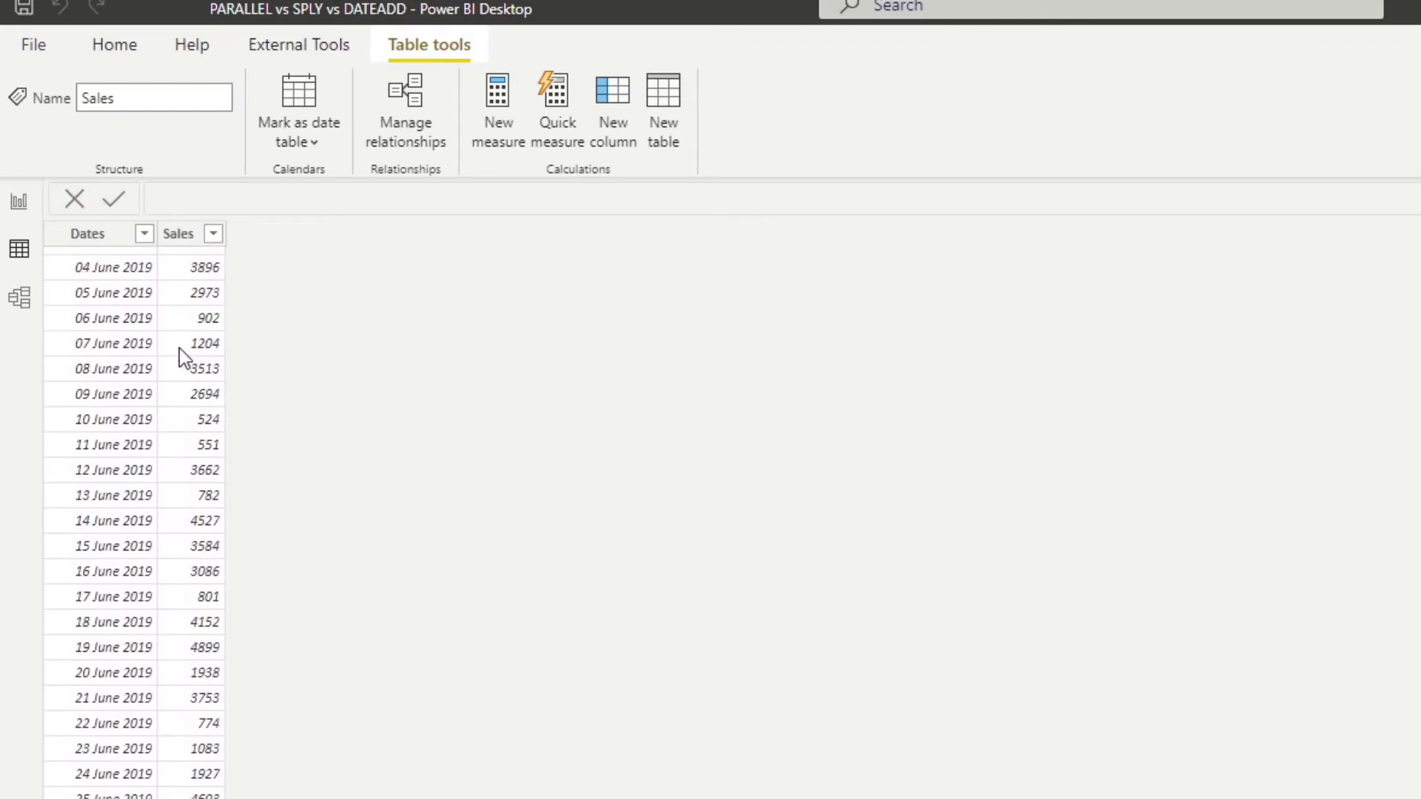
scroll(188, 536, "down", 5)
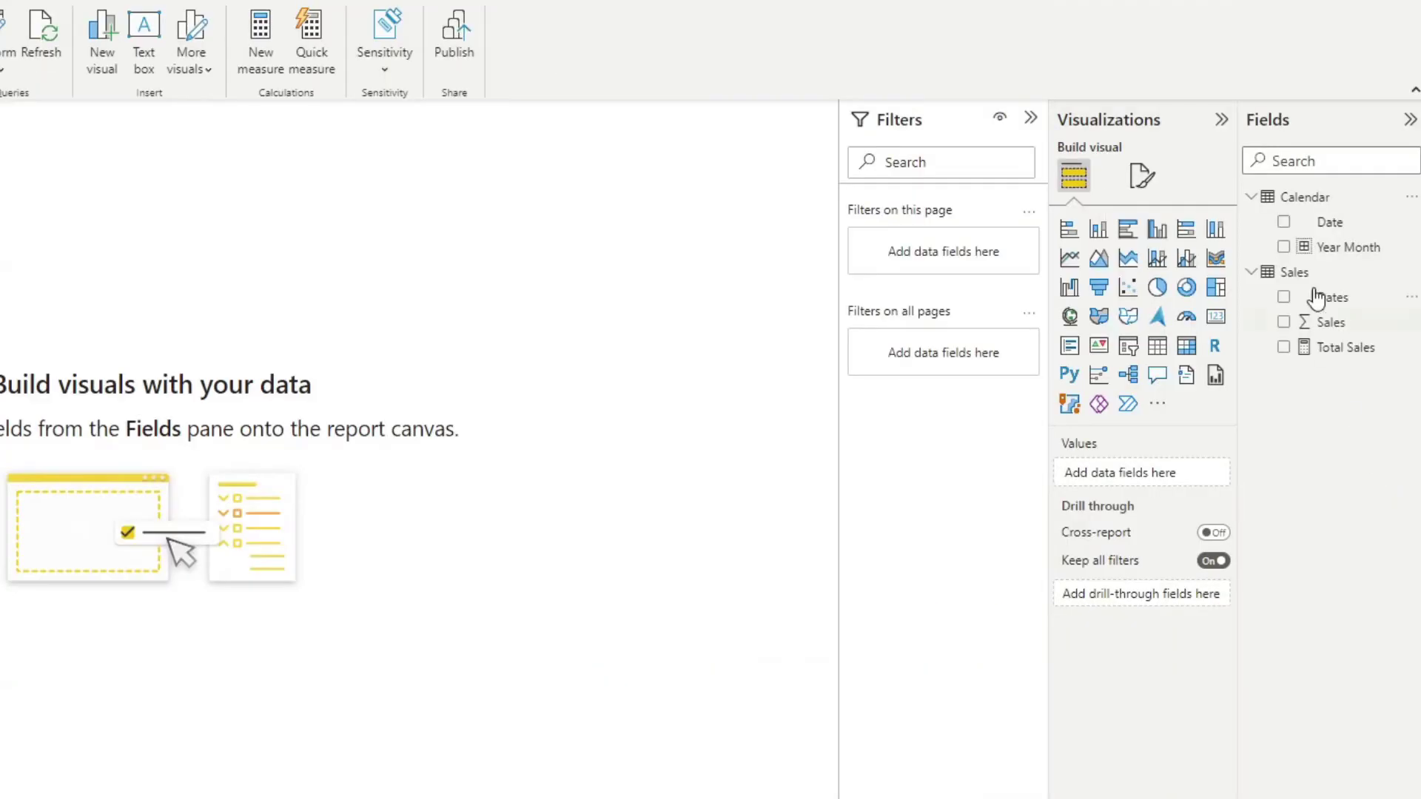
- Build a table visual of Calendar Date with Total Sales, then make it taller and move it up-right
left_click_drag(1339, 222, 314, 346)
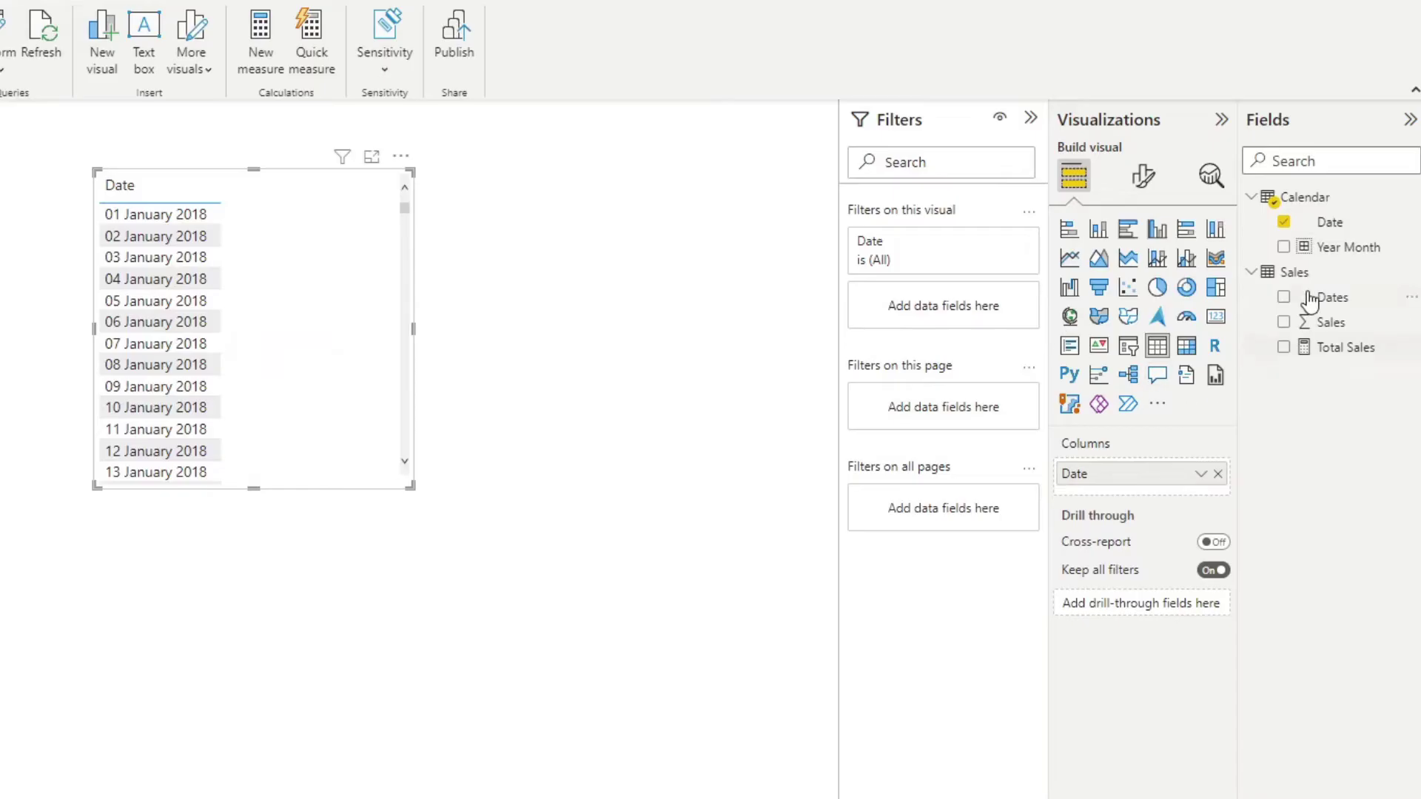
left_click_drag(1335, 347, 279, 330)
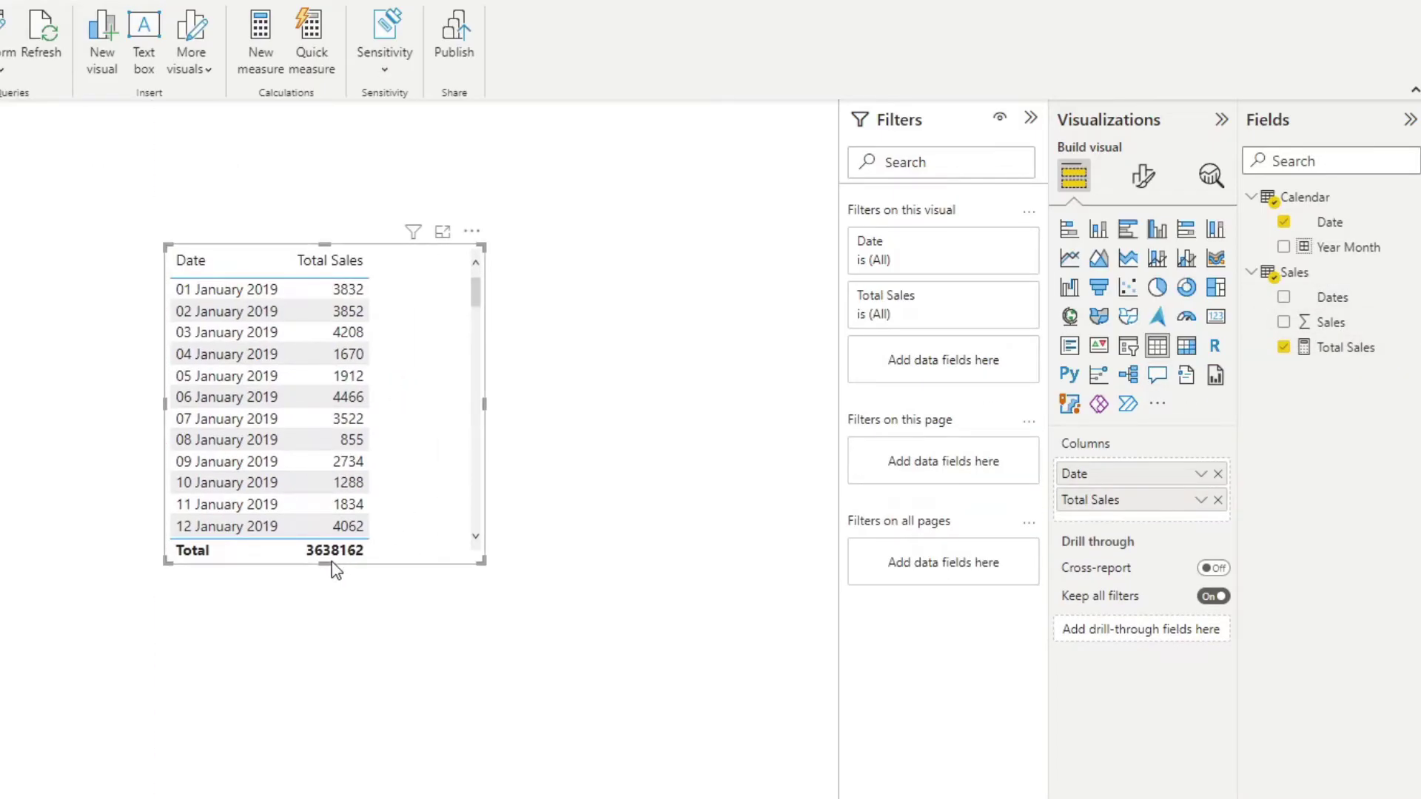
left_click_drag(326, 565, 326, 796)
left_click_drag(479, 595, 802, 540)
scroll(744, 309, "down", 6)
scroll(743, 309, "up", 6)
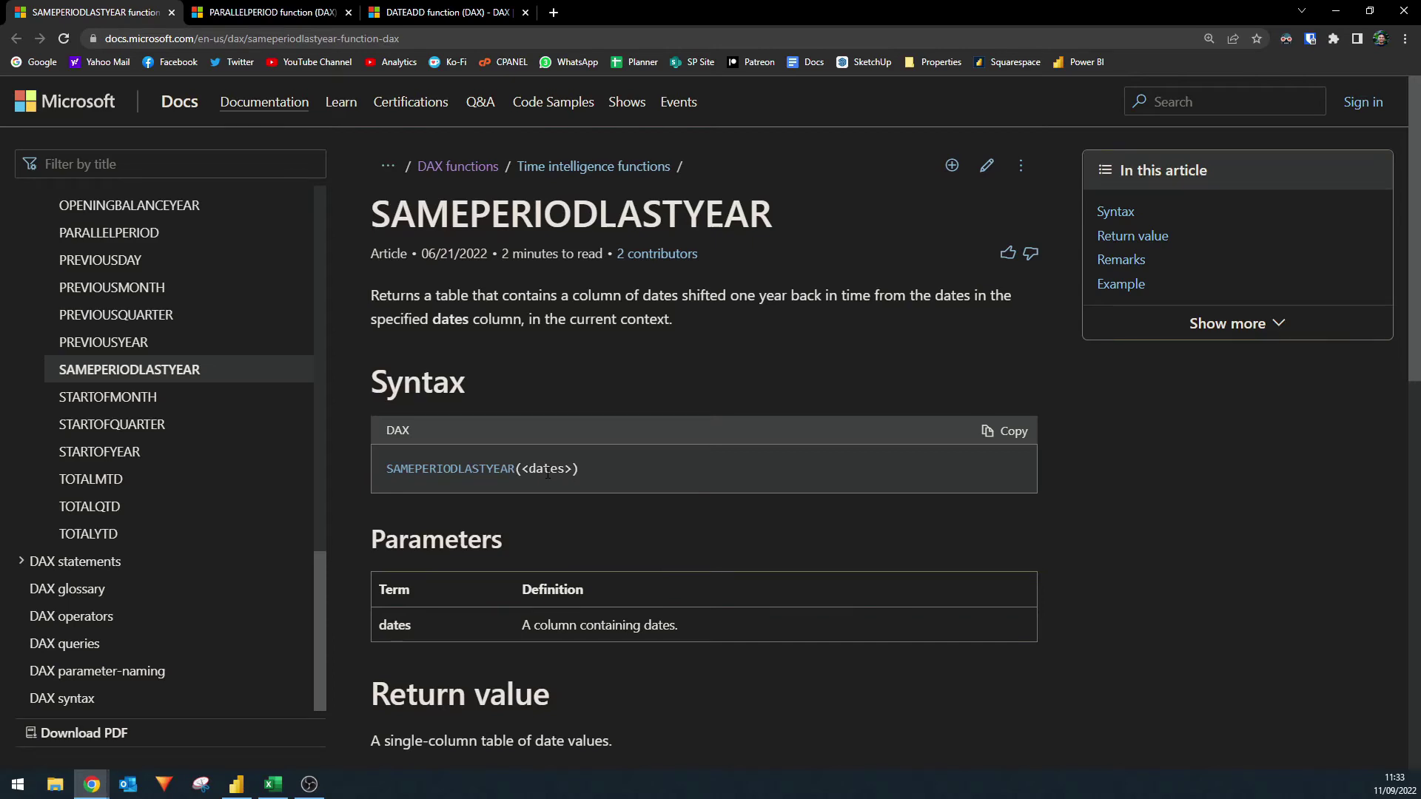
scroll(548, 474, "down", 1)
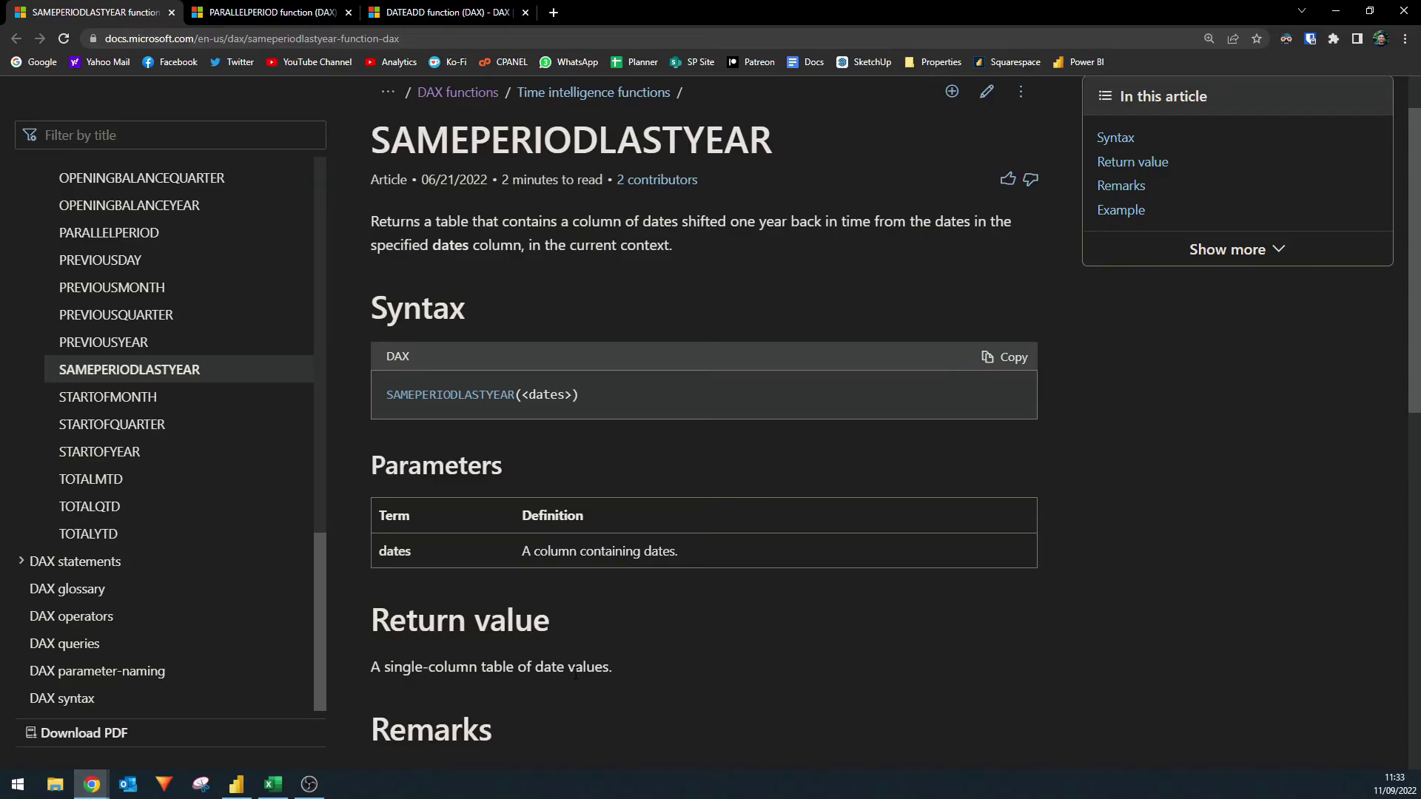
scroll(576, 673, "down", 1)
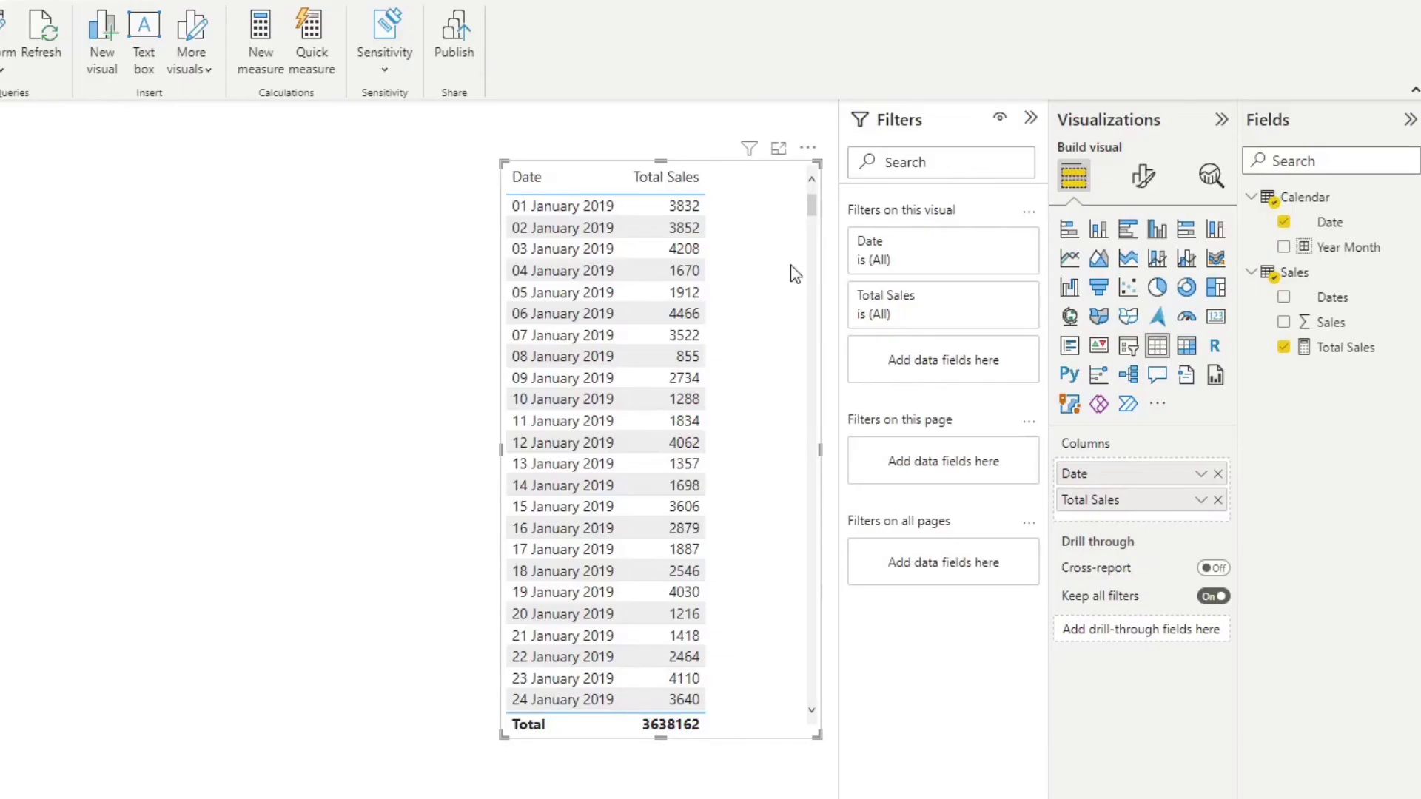
- Create a new Sales measure named SamePeriodLastYear
right_click(1304, 273)
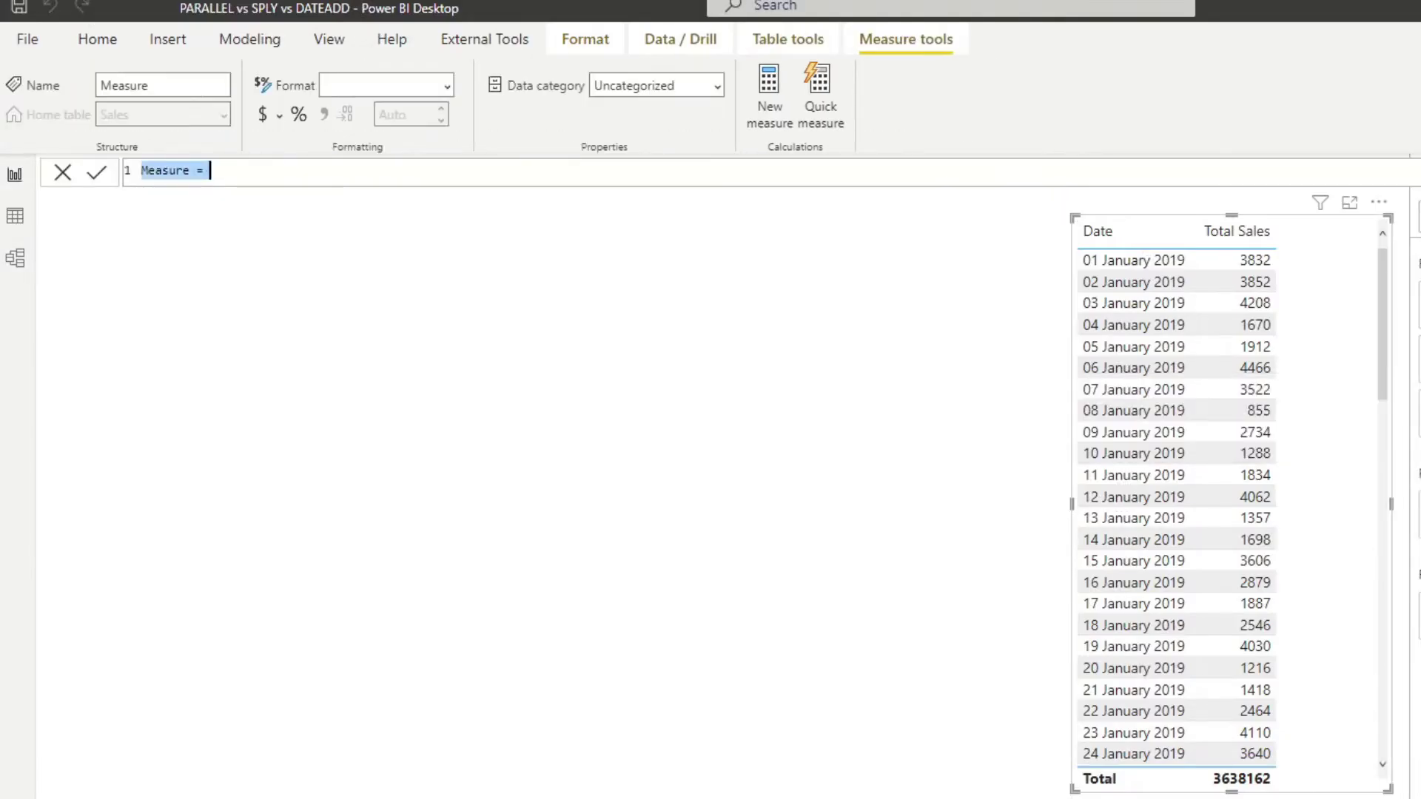
type("SamePeriodLasy")
key("BackSpace")
type("tYeat")
key("BackSpace")
type("r =")
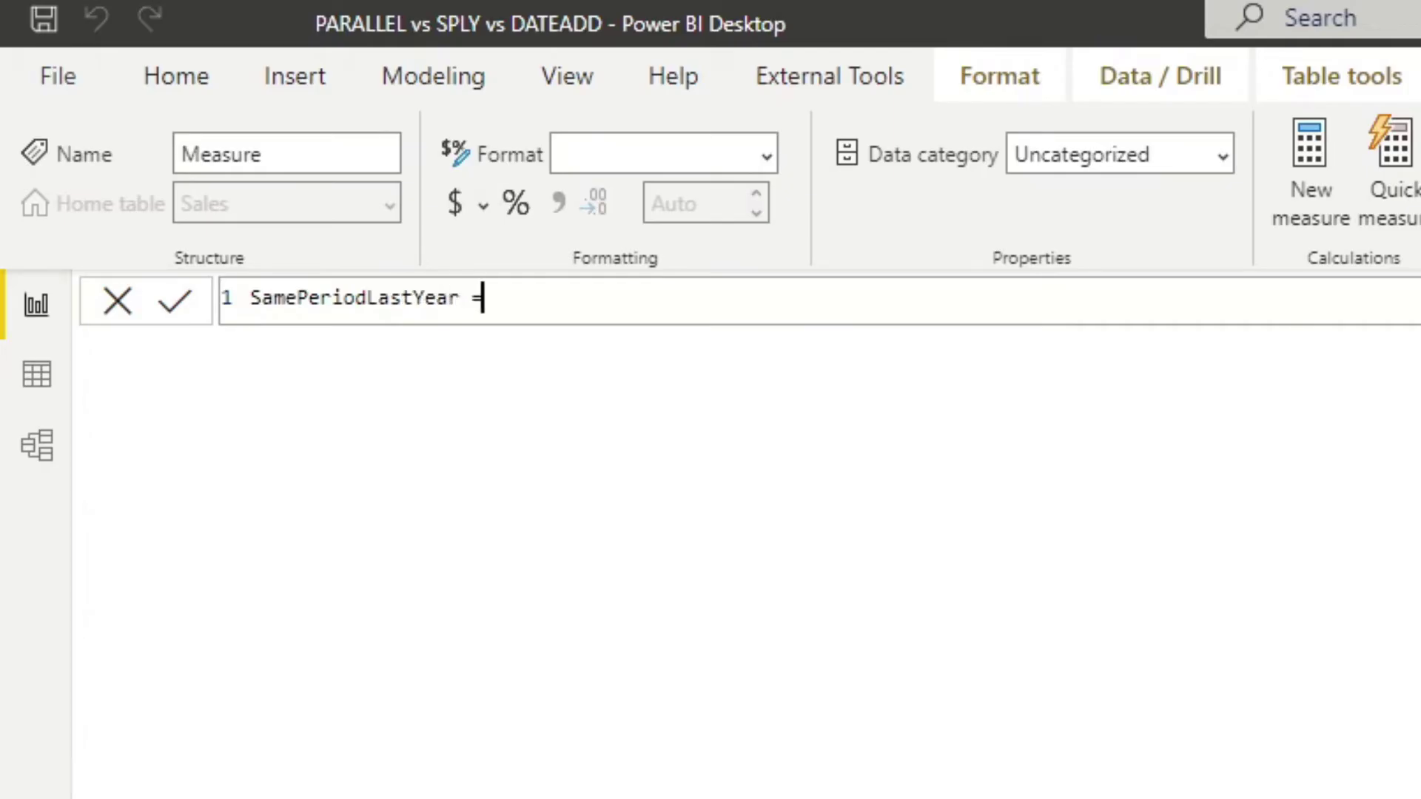
key("Return")
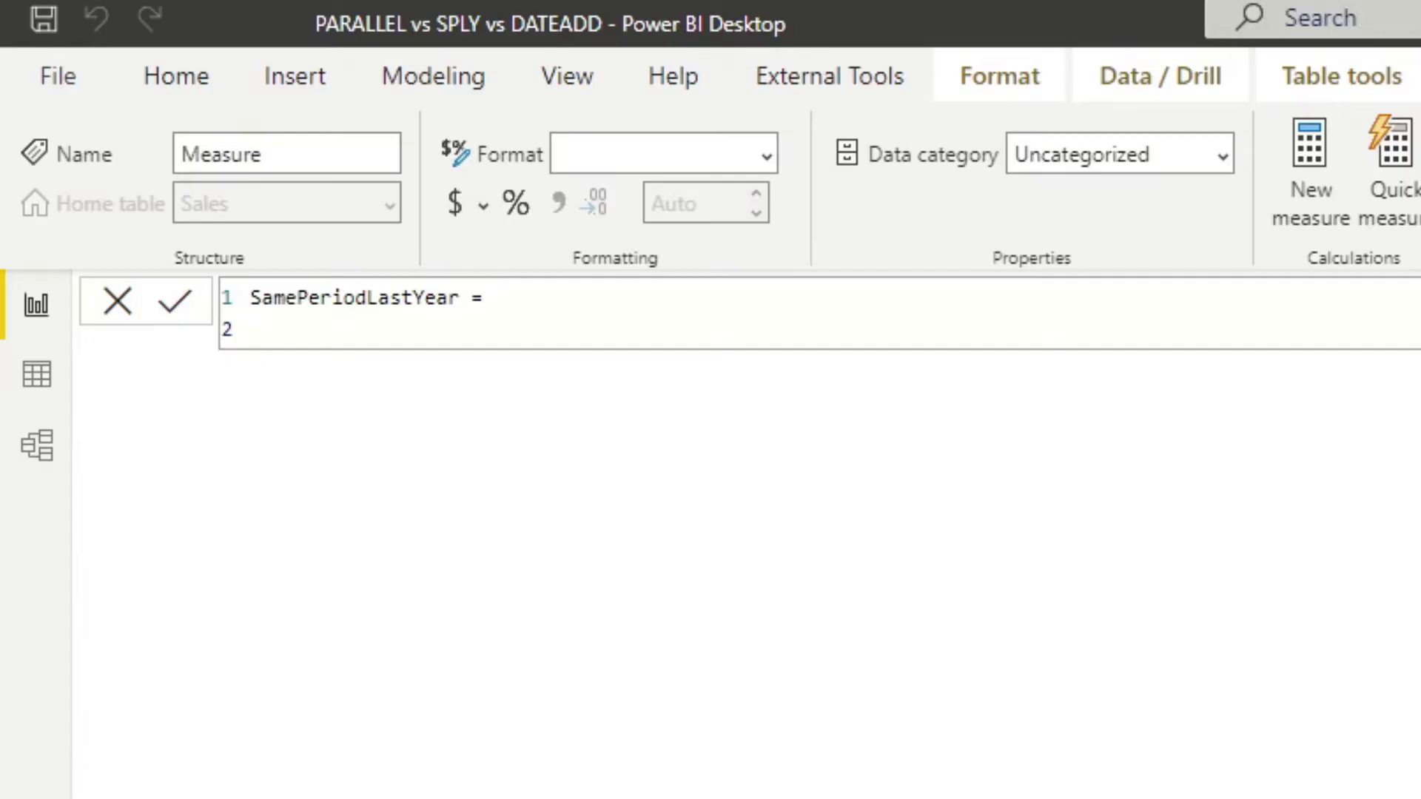
- Start the measure formula with CALCULATE([Total Sales] on its own lines
type("CALC")
key("Tab")
type(")")
key("Left")
key("shift+Return")
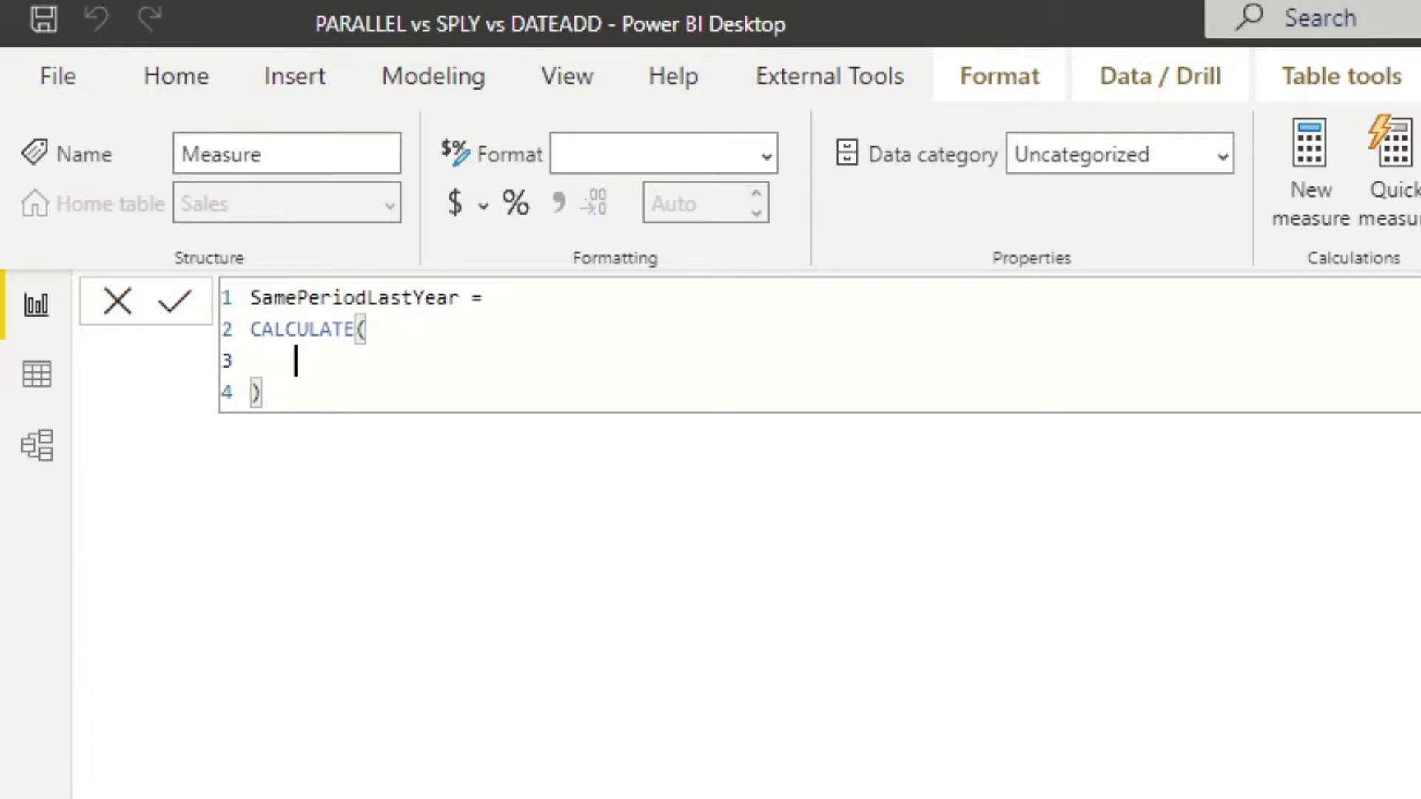
type("Tot")
key("Tab")
- Add the SAMEPERIODLASTYEAR('Calendar'[Date]) filter argument and commit the measure
key("shift+Return")
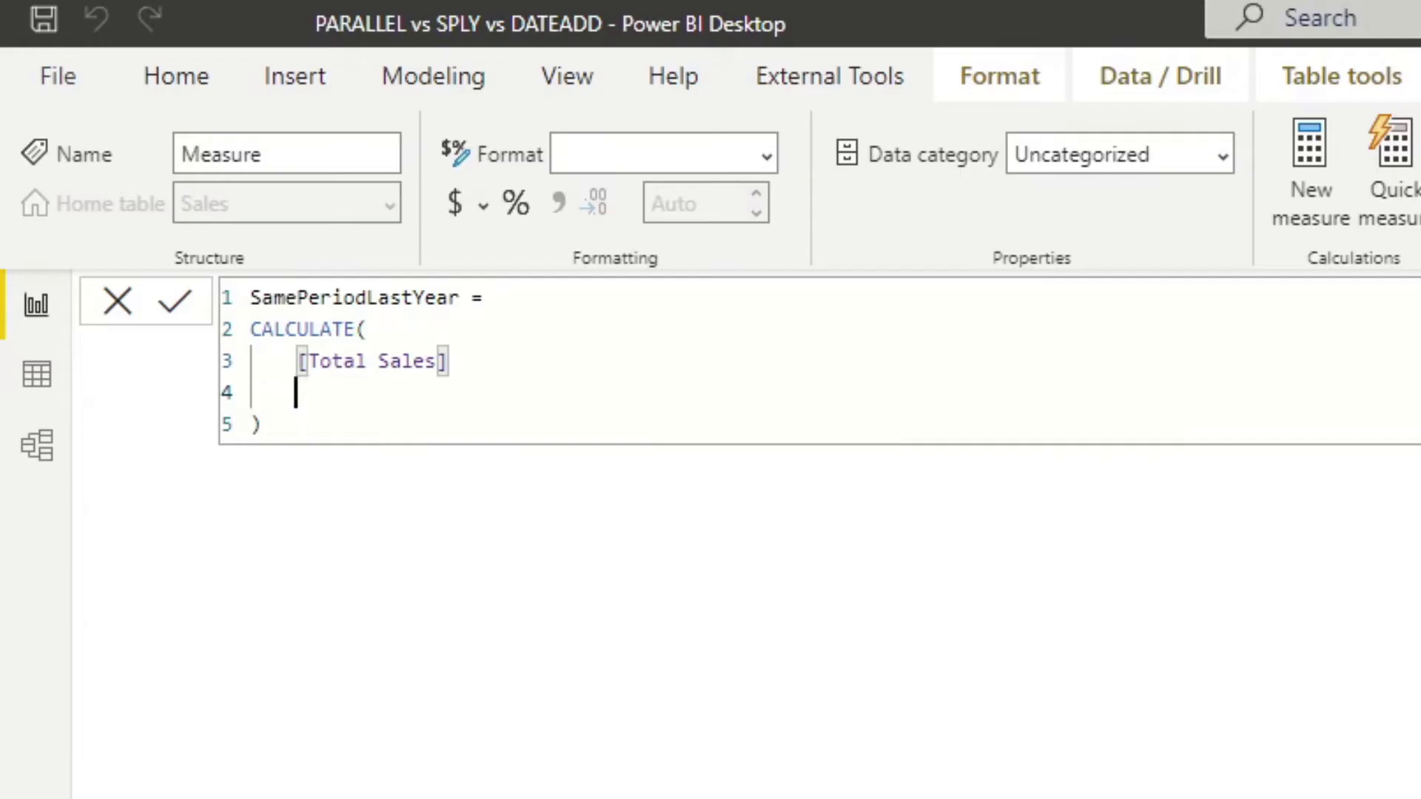
type(", ")
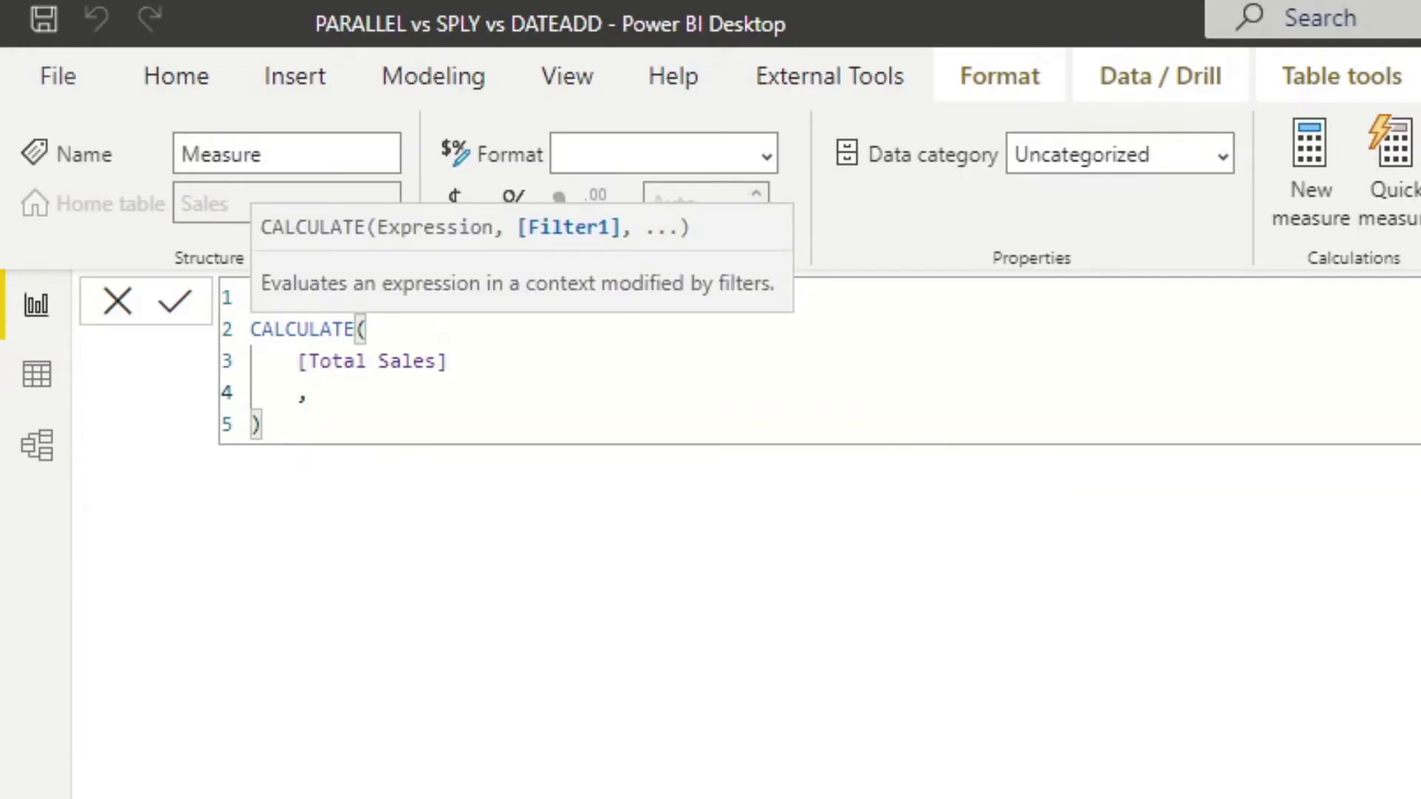
type("SAMEP")
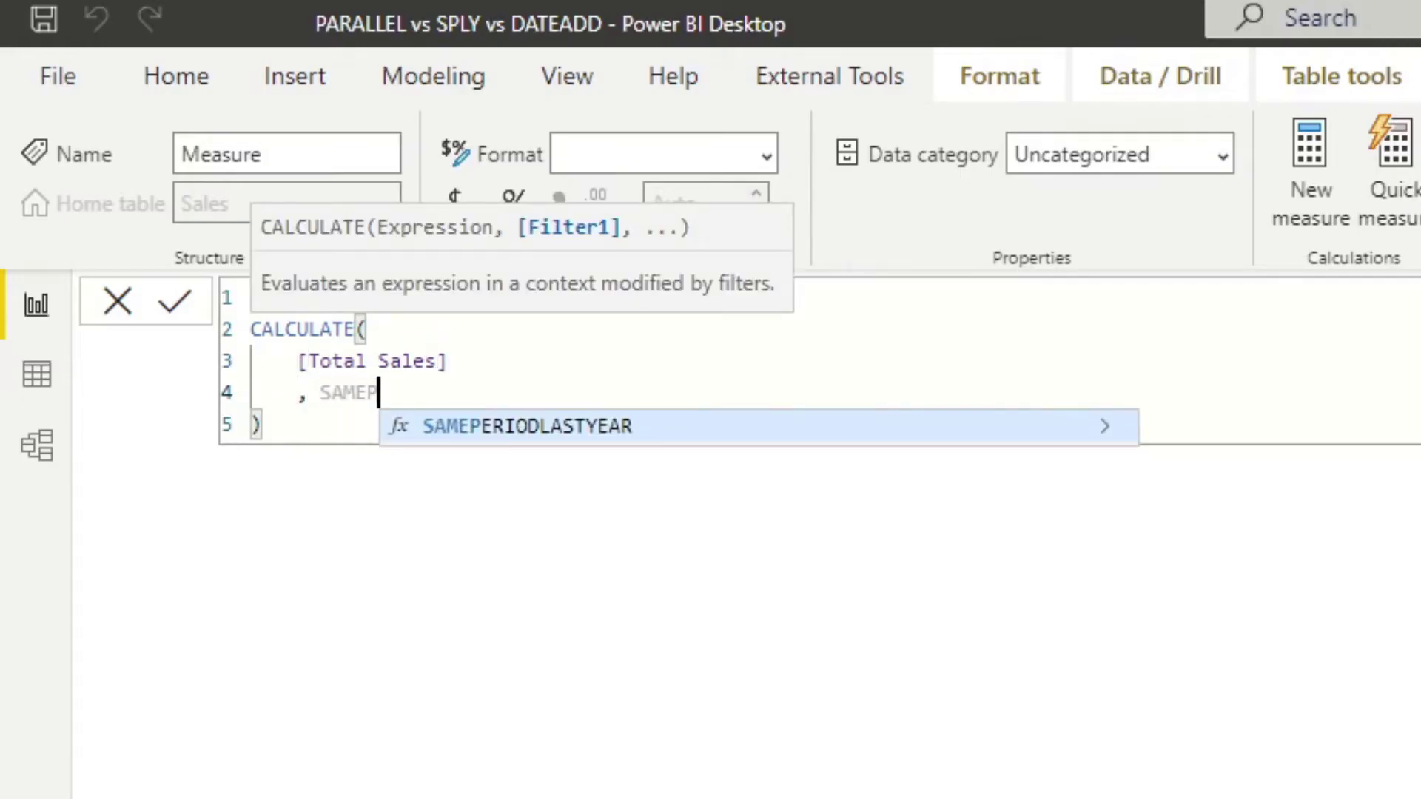
key("Tab")
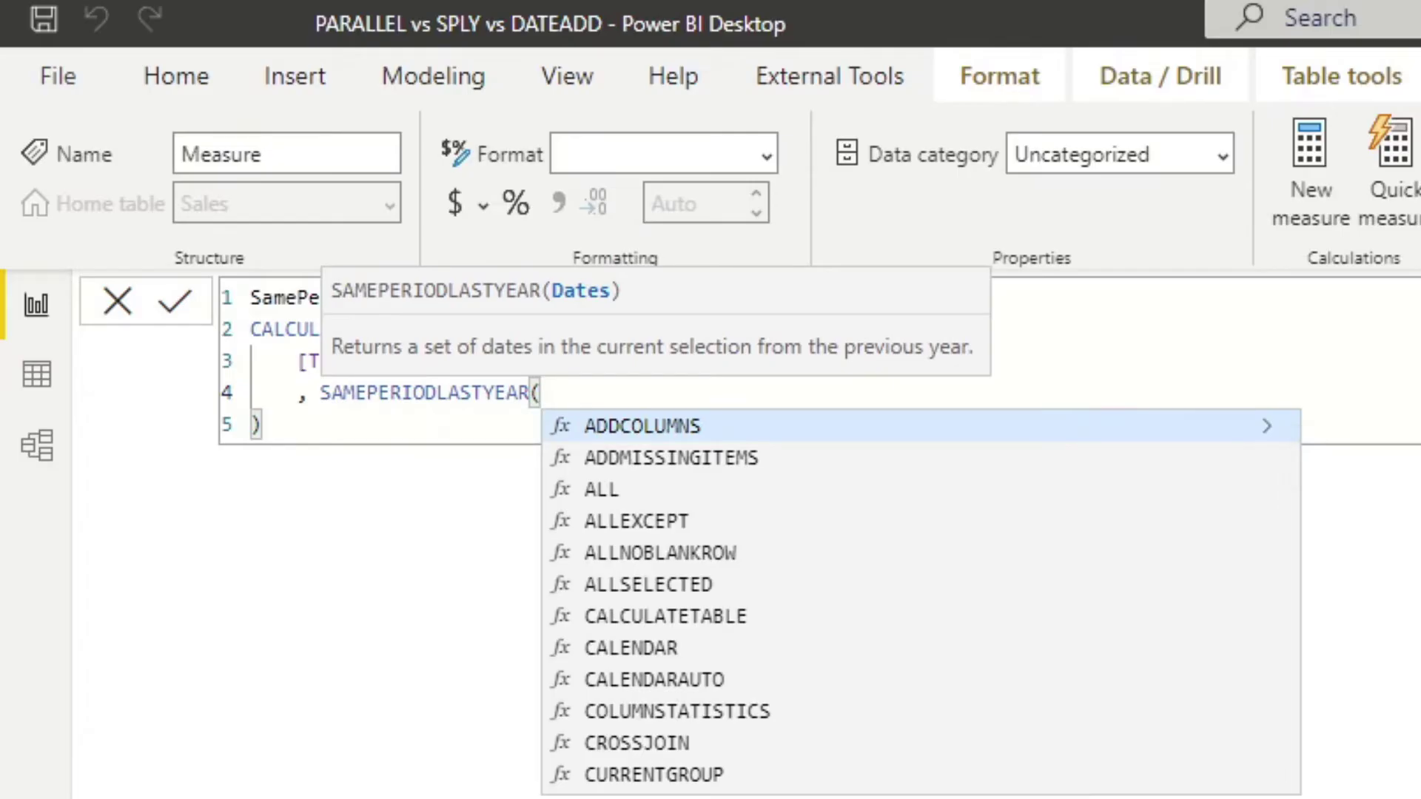
type("Calend")
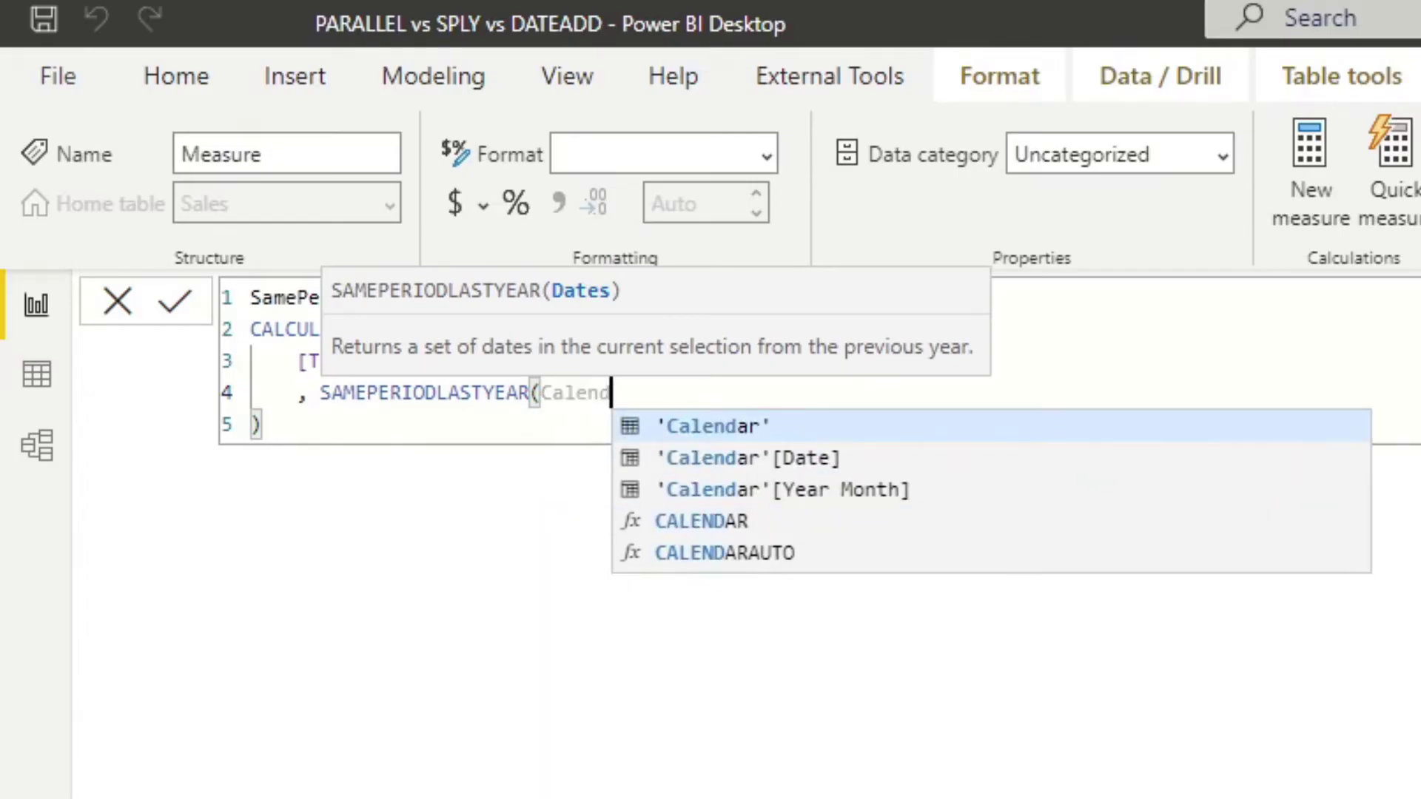
key("Down")
key("Tab")
type(")")
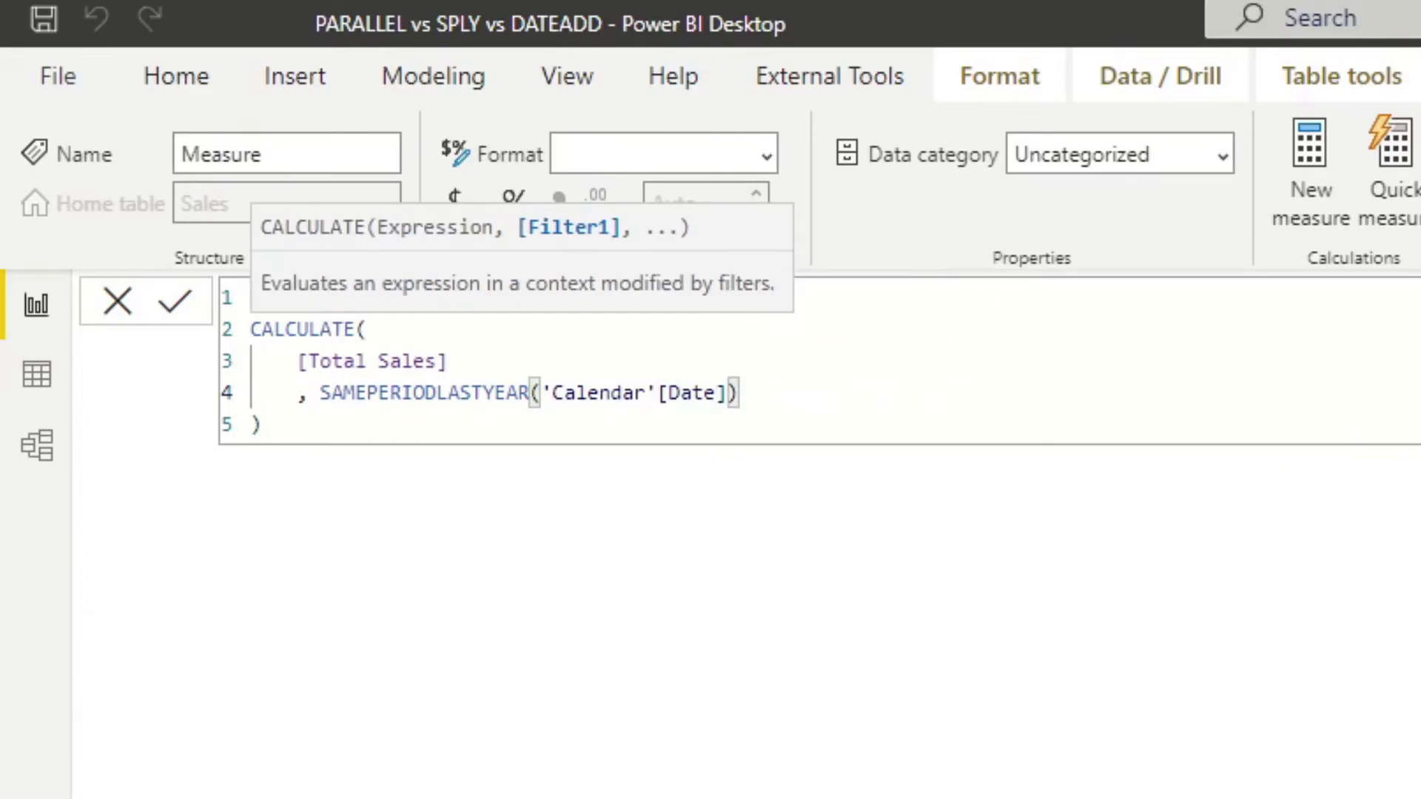
key("Return")
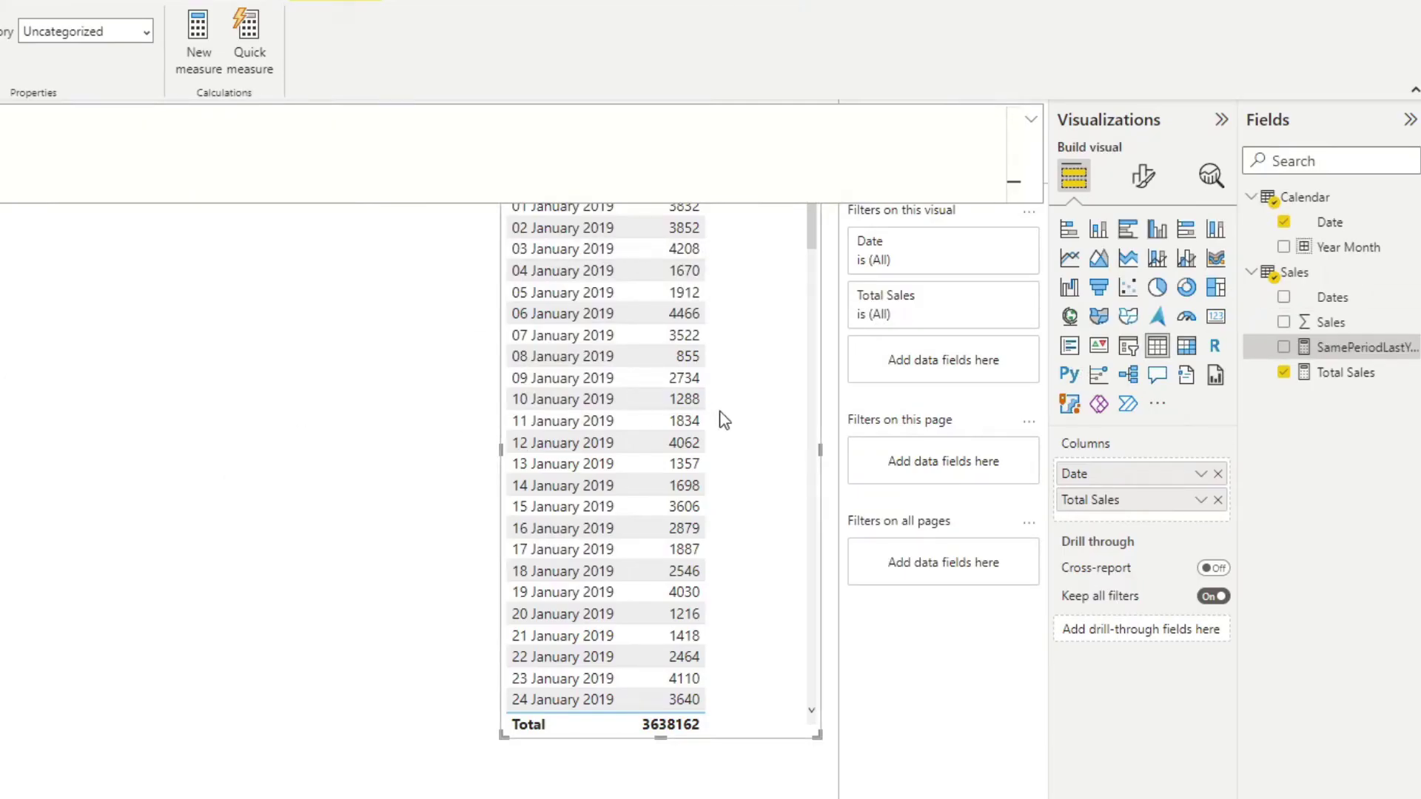
- Add SamePeriodLastYear as a table column and widen and lengthen the visual
left_click_drag(1288, 348, 703, 422)
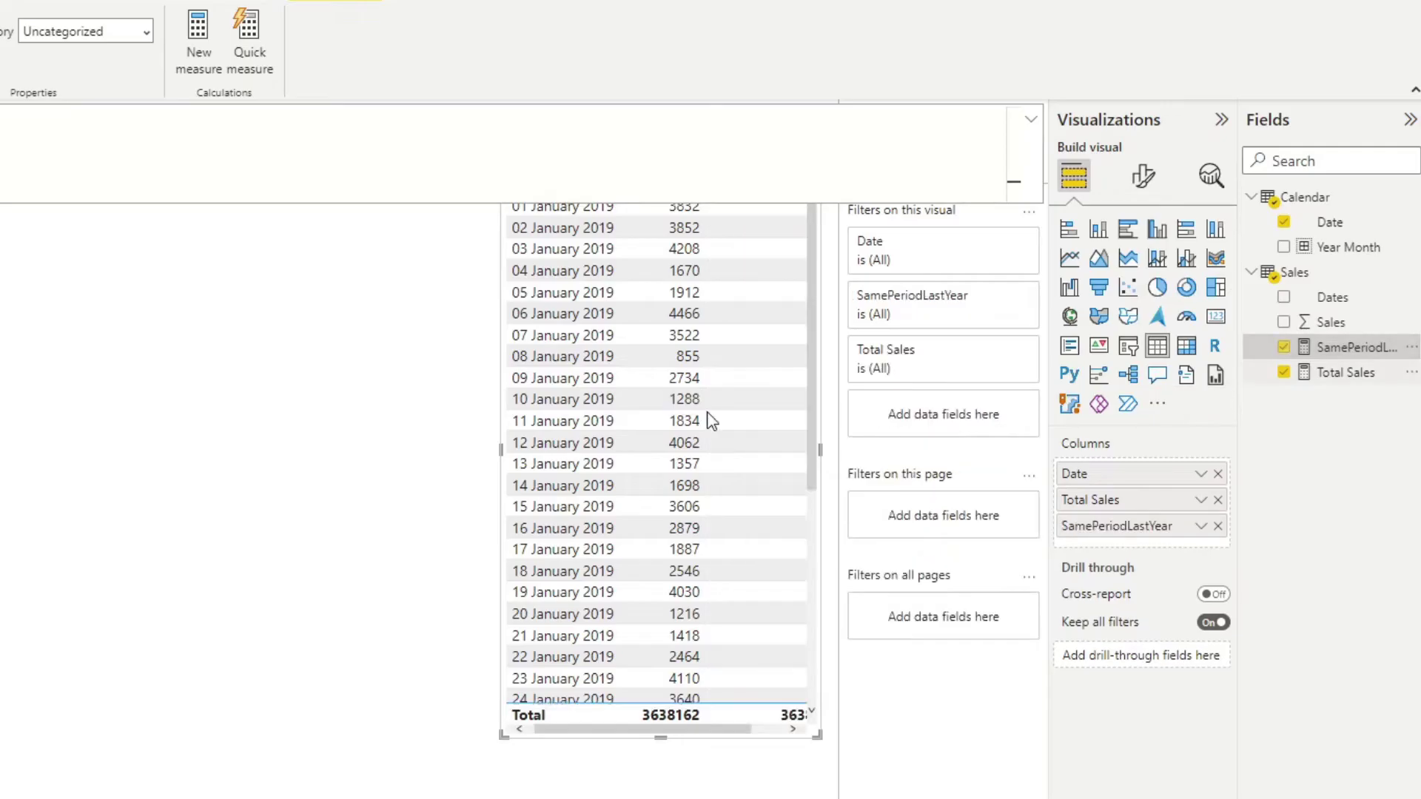
left_click(437, 523)
left_click_drag(503, 459, 445, 460)
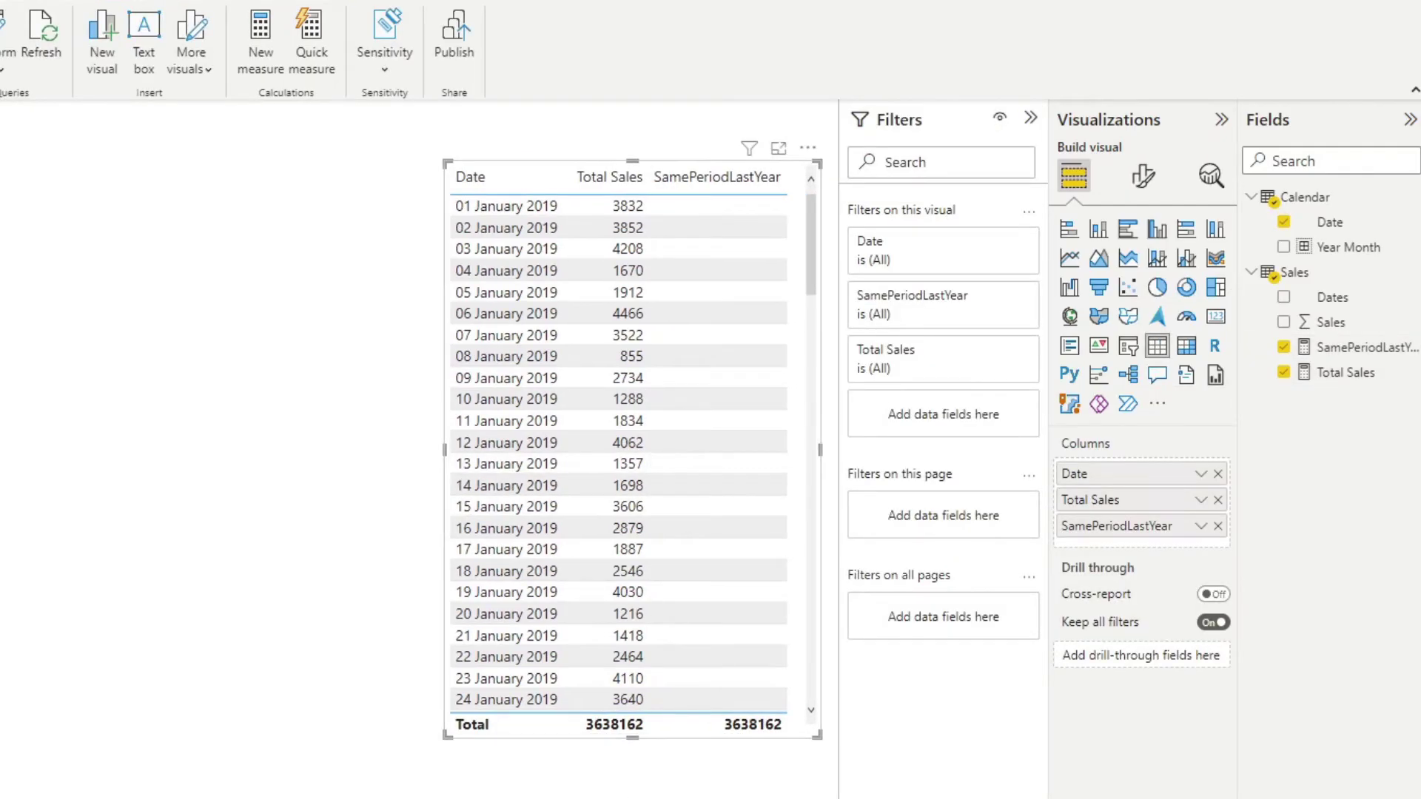
left_click_drag(632, 737, 632, 798)
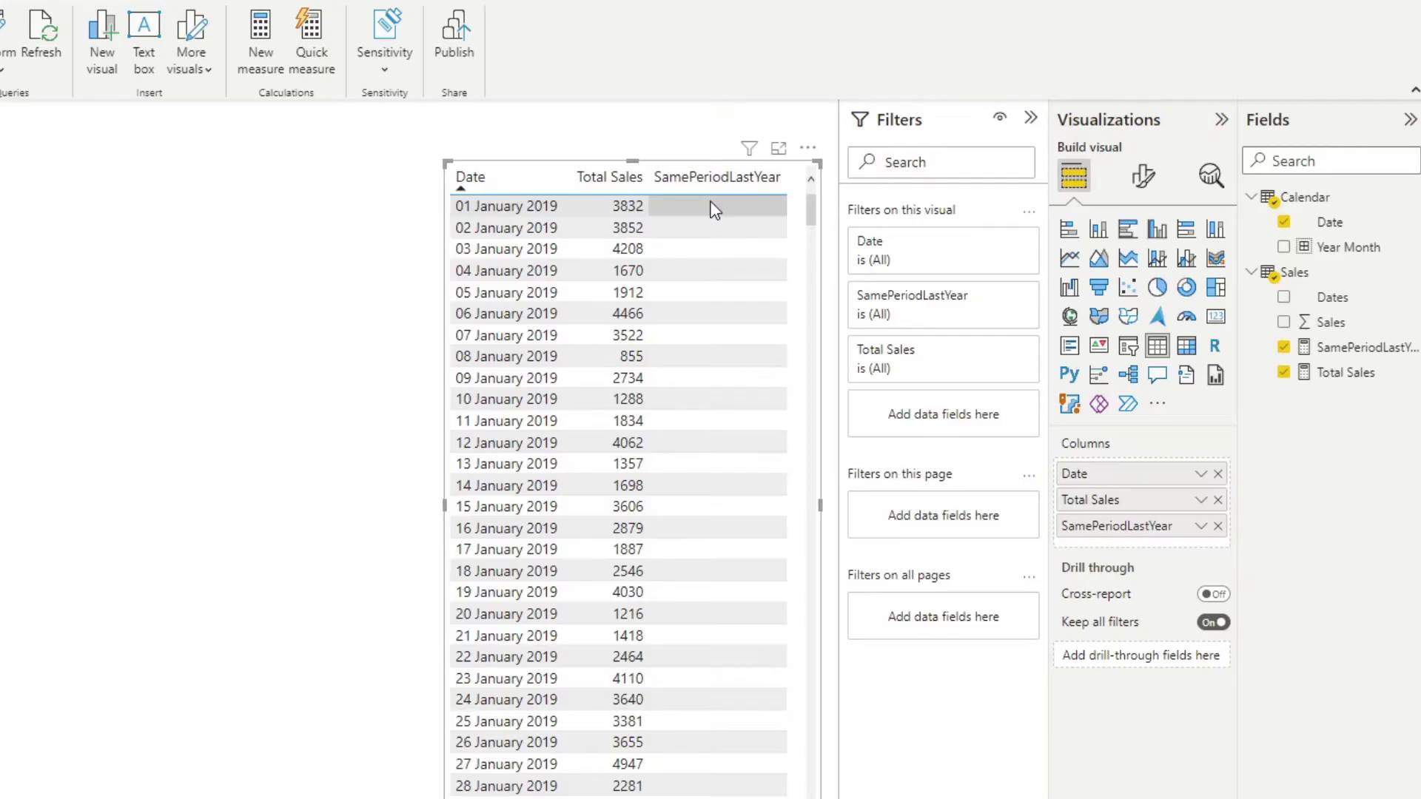
- Scroll the table down to January 2020 to compare against prior-year sales
scroll(725, 369, "down", 20)
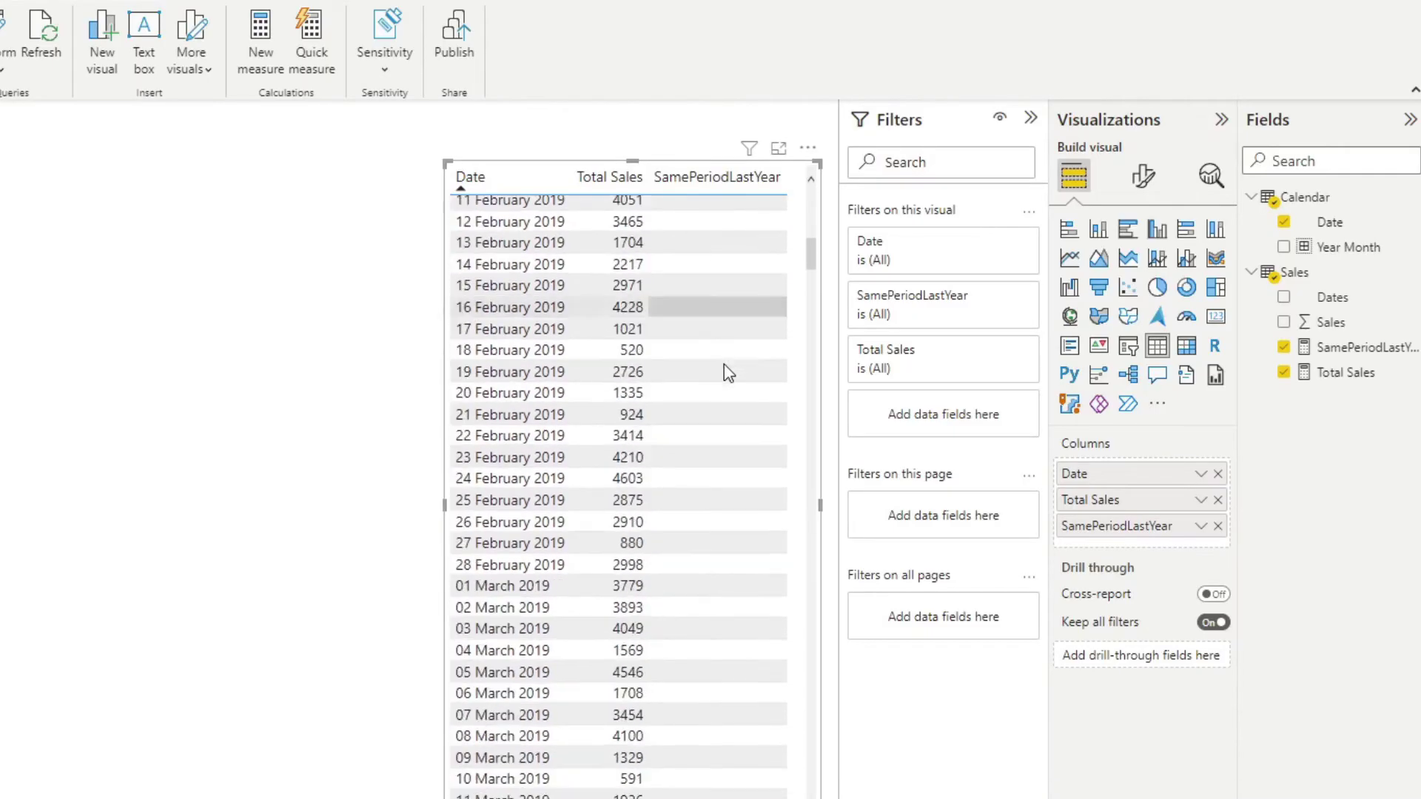
scroll(725, 364, "down", 20)
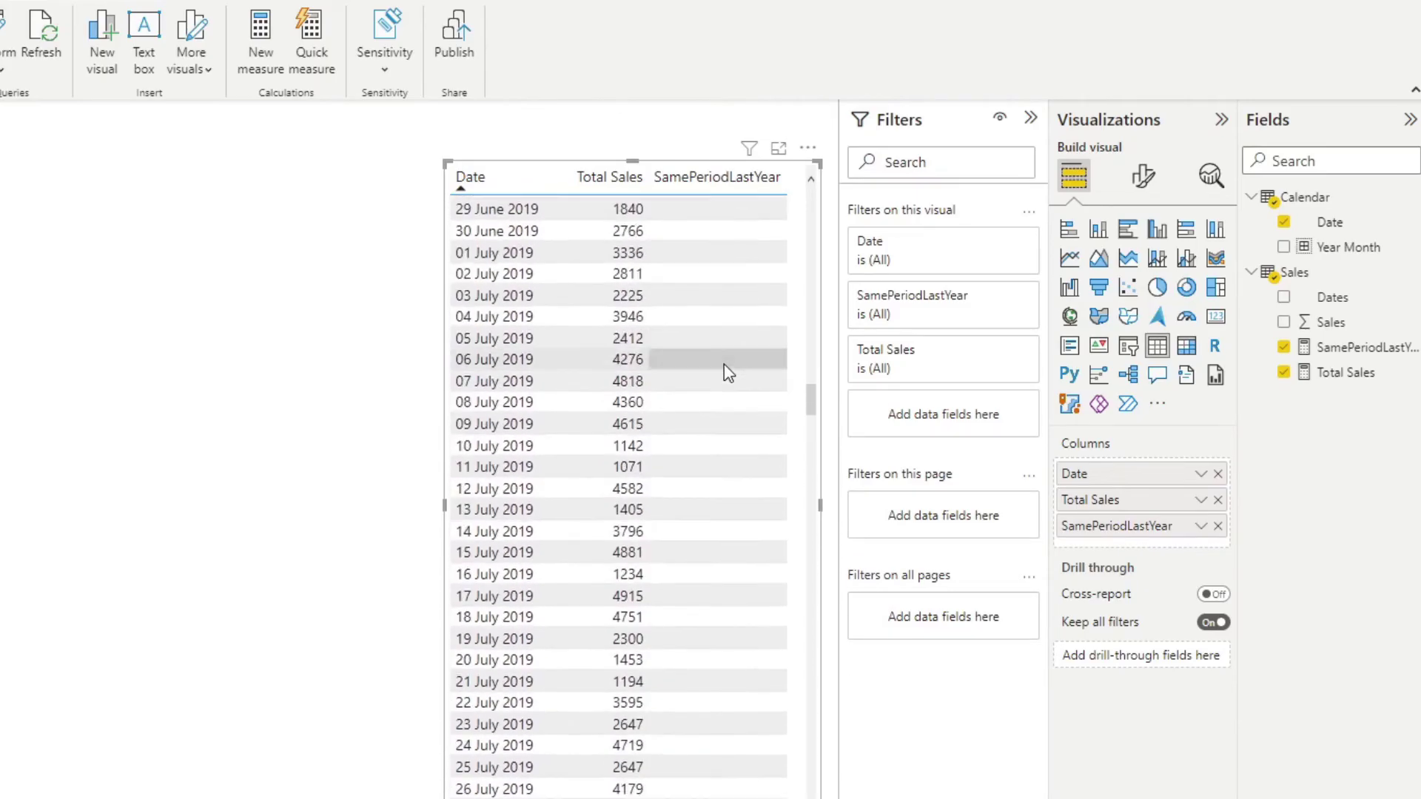
scroll(723, 364, "down", 20)
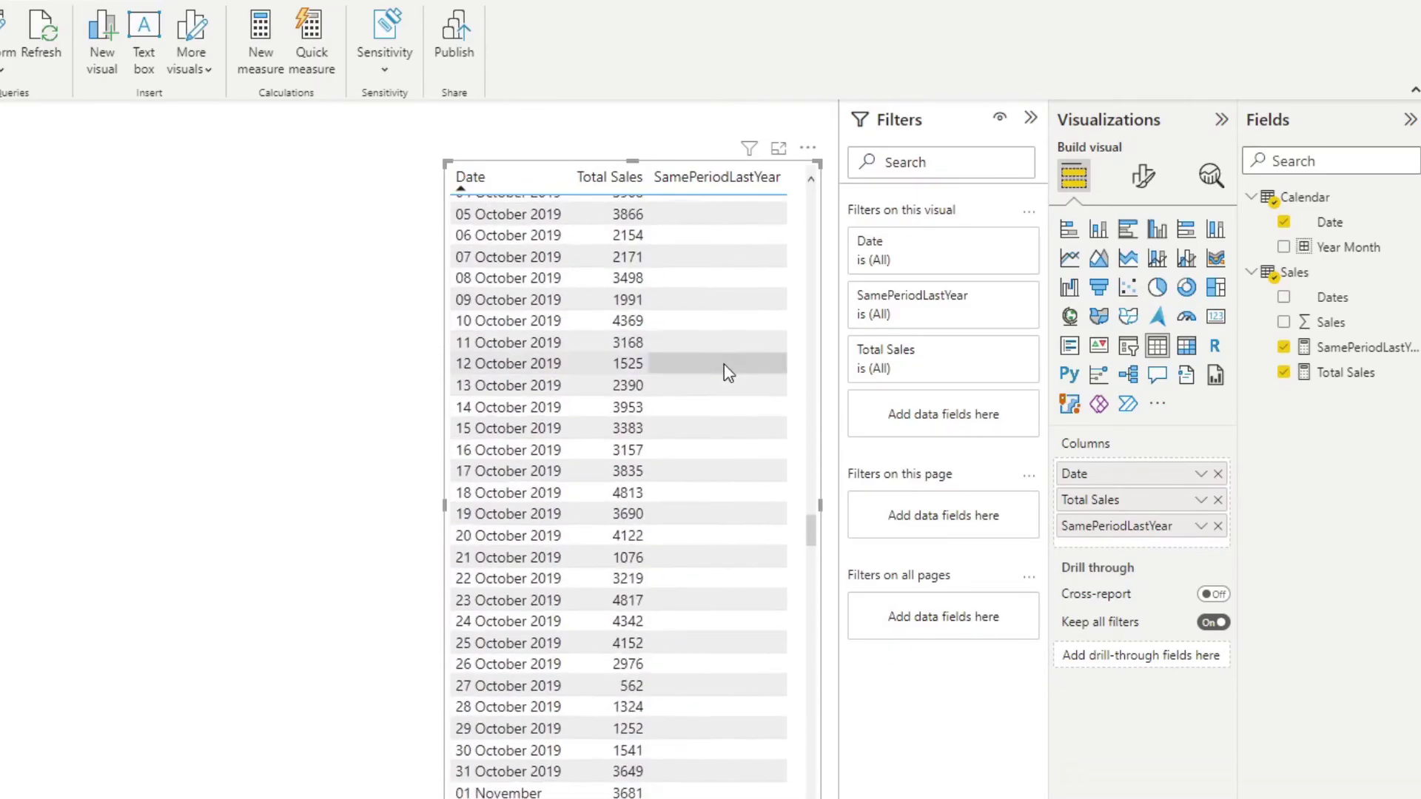
scroll(724, 364, "down", 5)
scroll(724, 364, "down", 5)
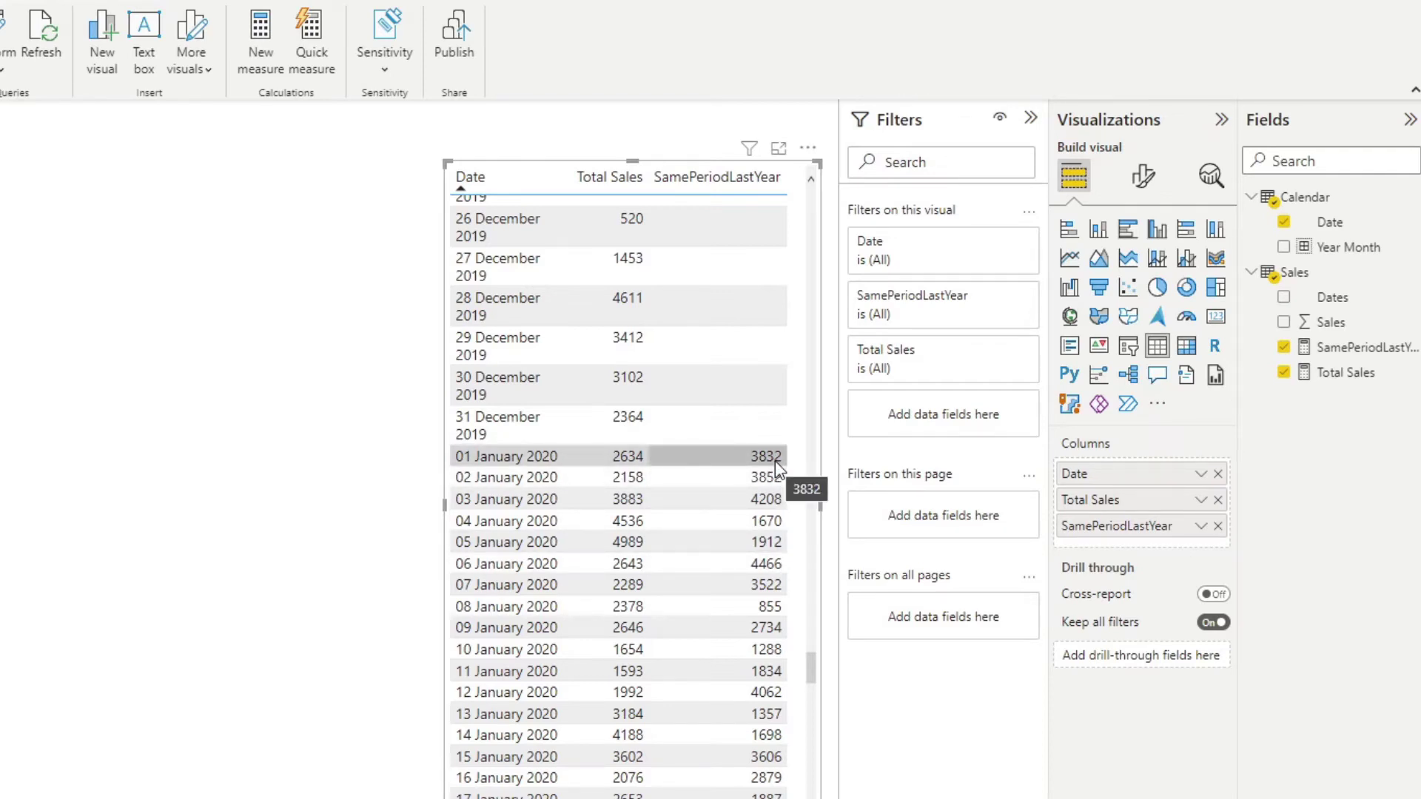
left_click_drag(811, 669, 811, 199)
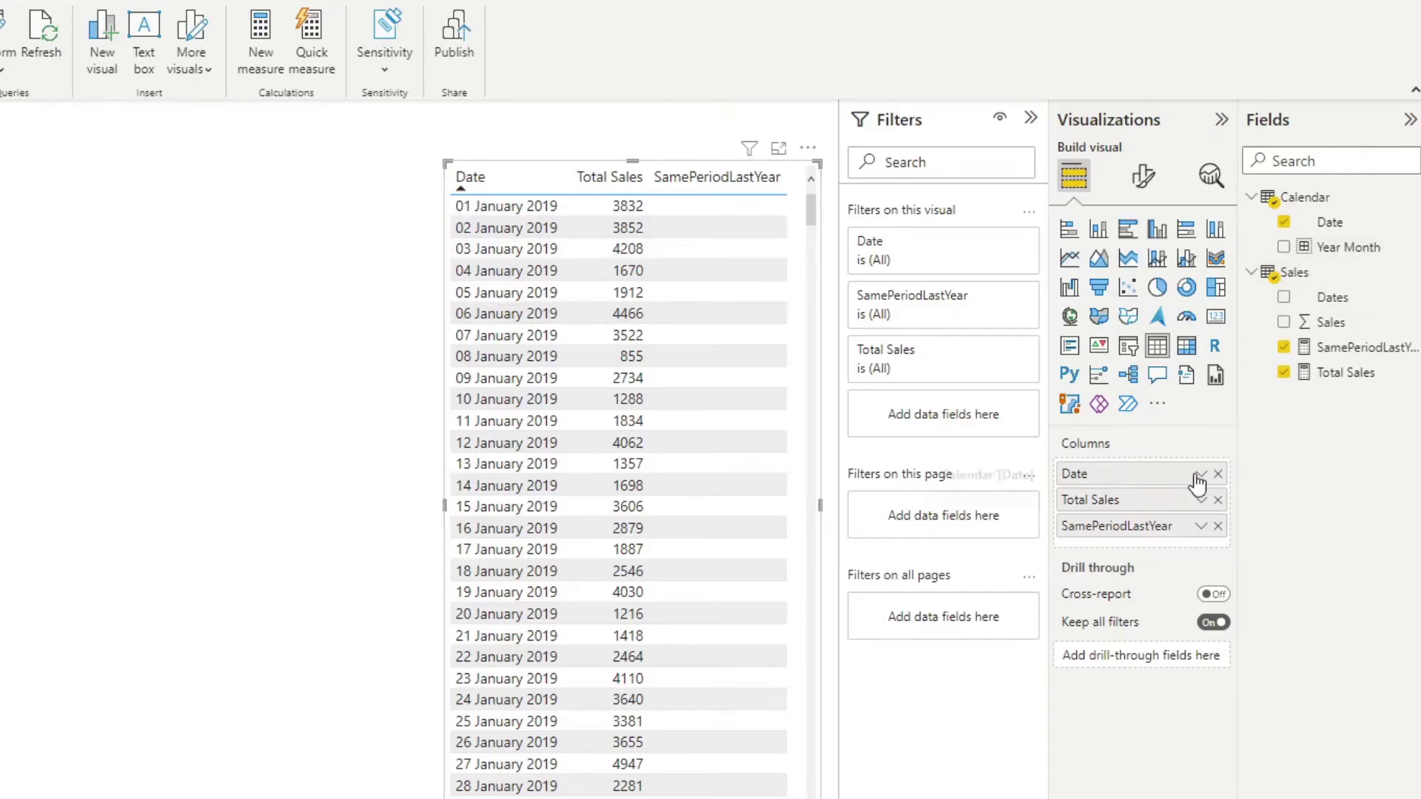
- Group the table by Year Month instead of Date and review SamePeriodLastYear by month
left_click_drag(1317, 247, 1164, 479)
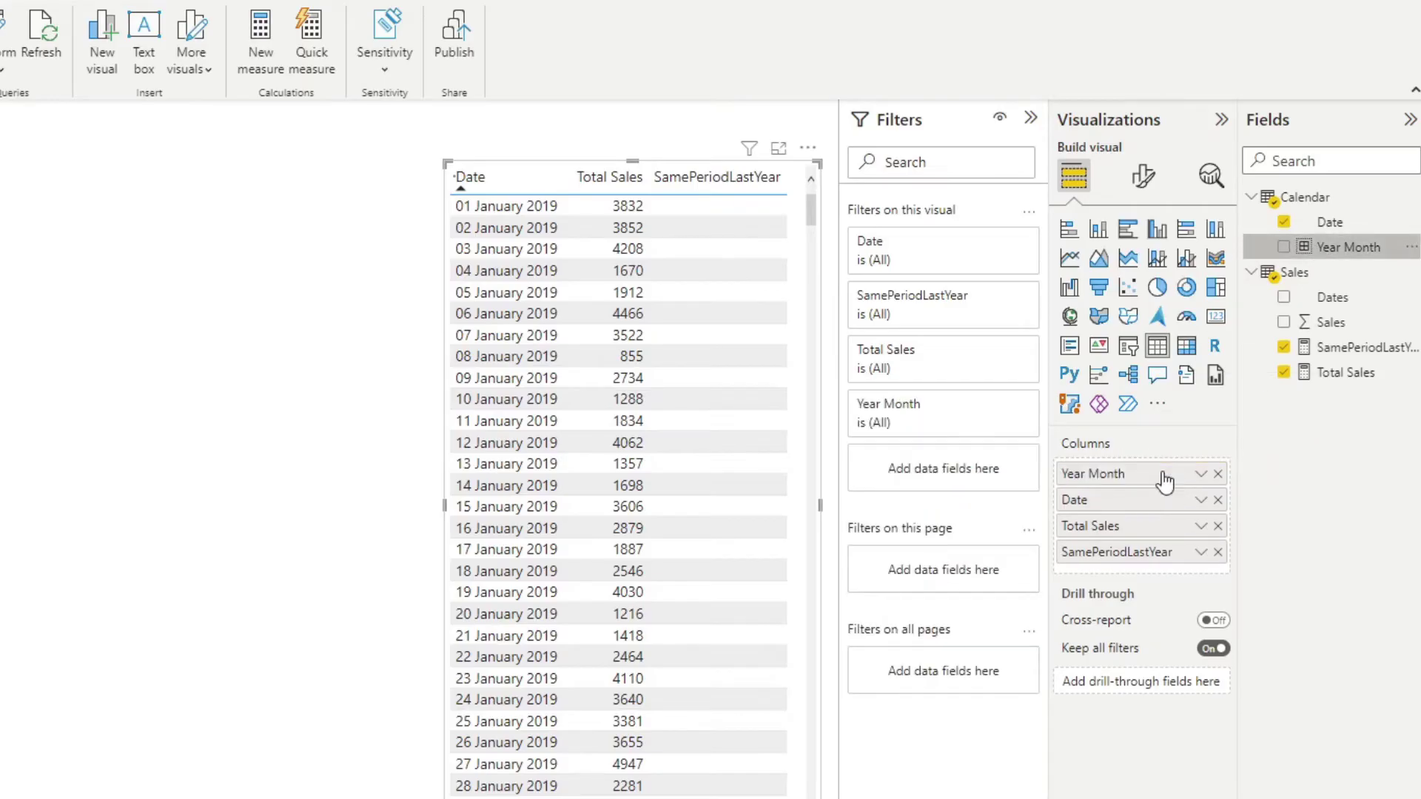
left_click(1217, 500)
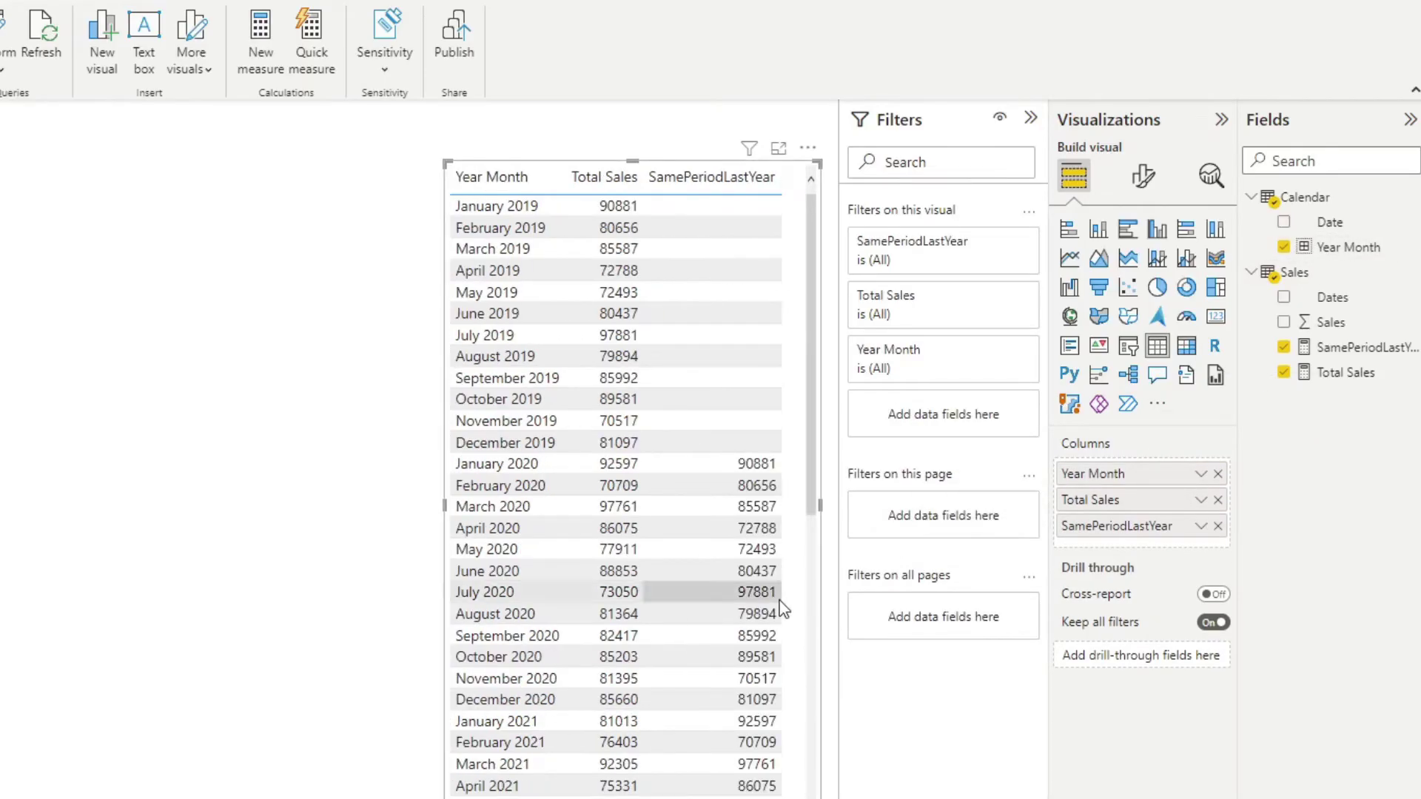
scroll(747, 546, "down", 4)
scroll(748, 546, "up", 4)
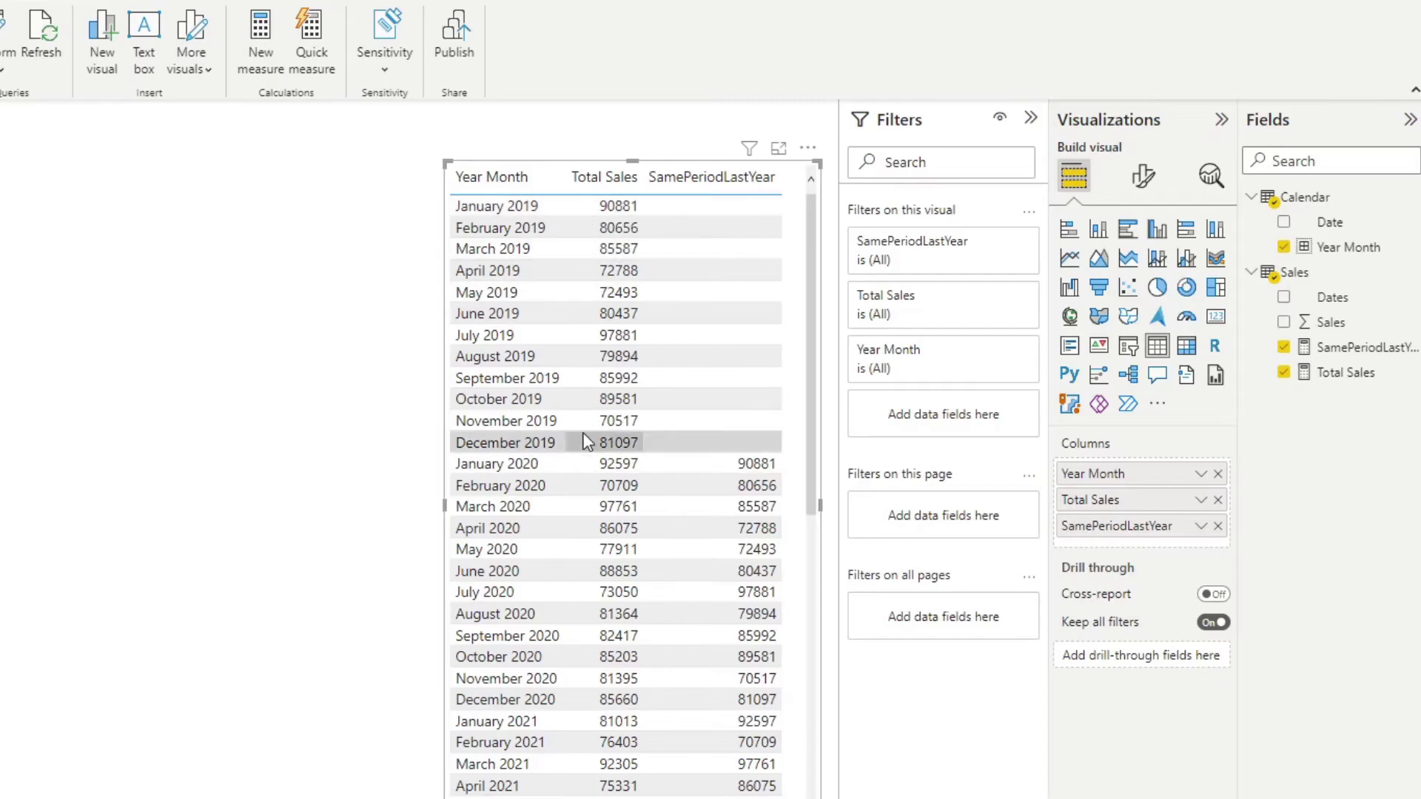
left_click(215, 582)
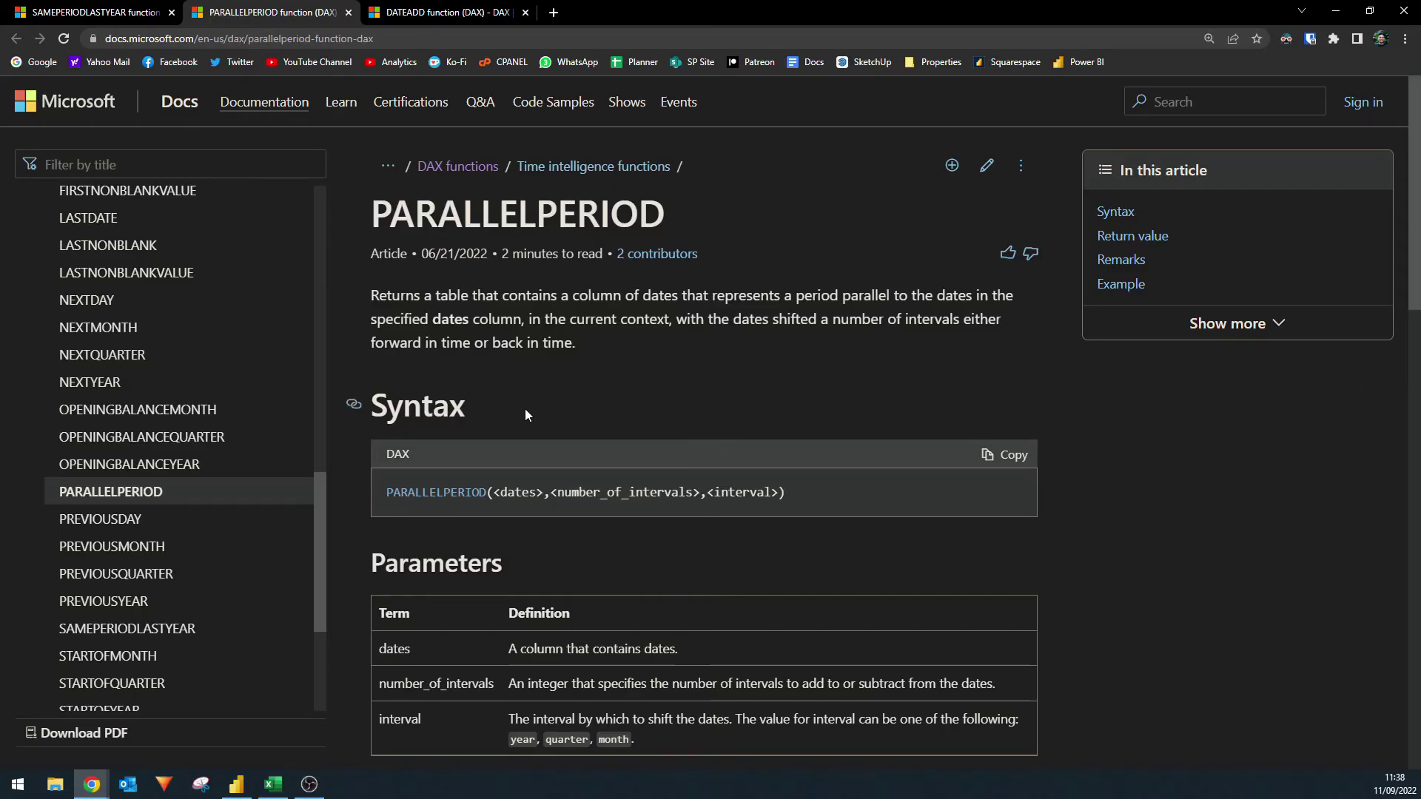
- Read the PARALLELPERIOD and DATEADD syntax and parameters, then return to Power BI
scroll(484, 433, "down", 1)
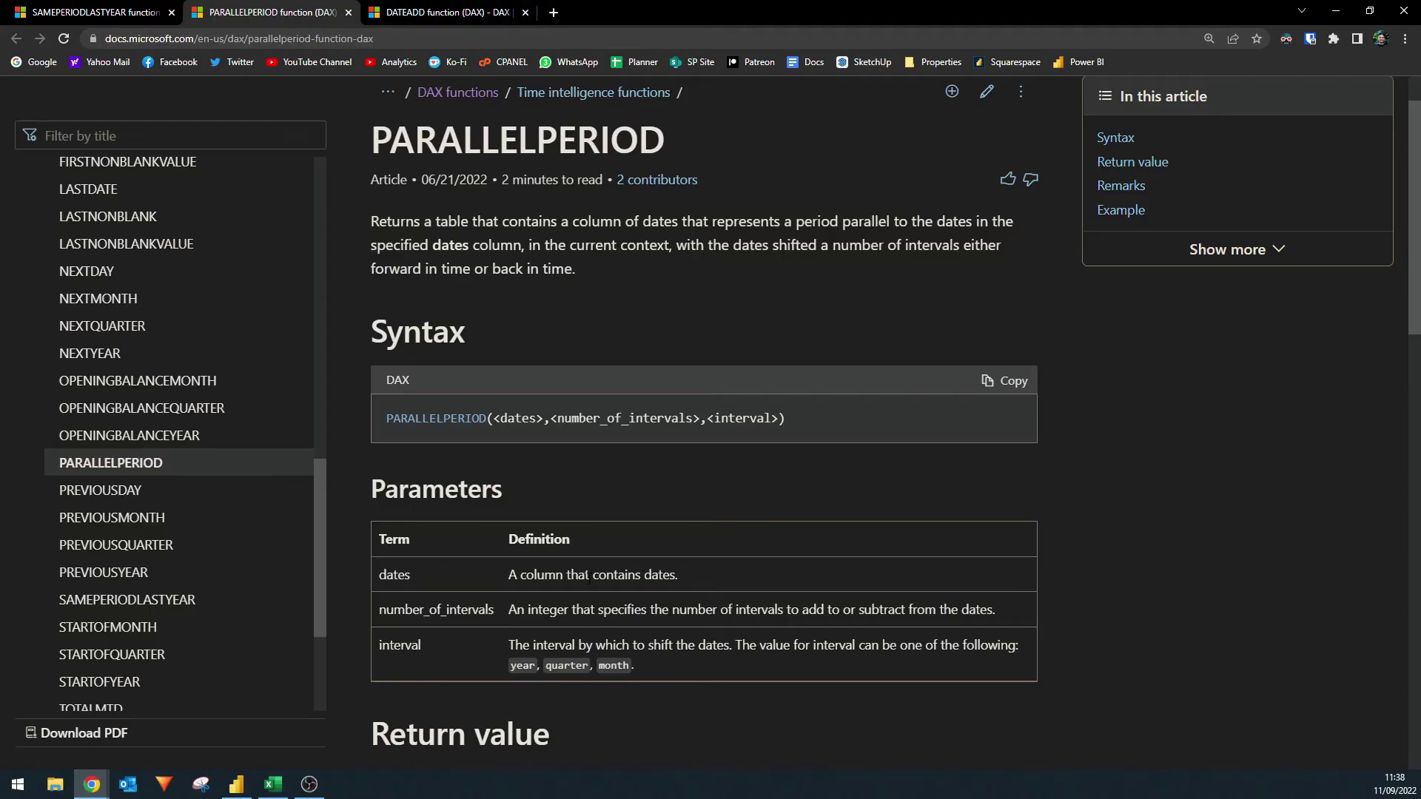
scroll(568, 572, "down", 1)
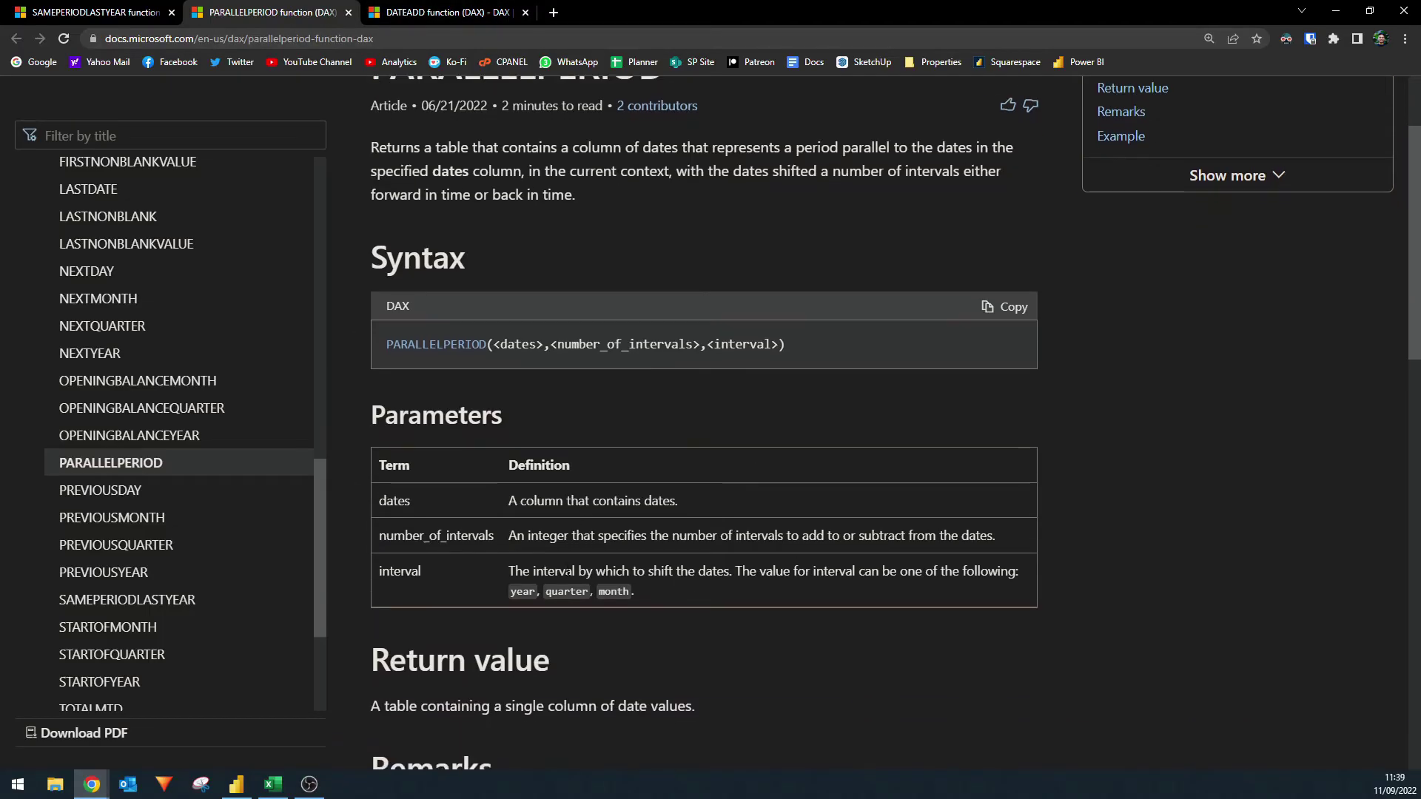
left_click(420, 17)
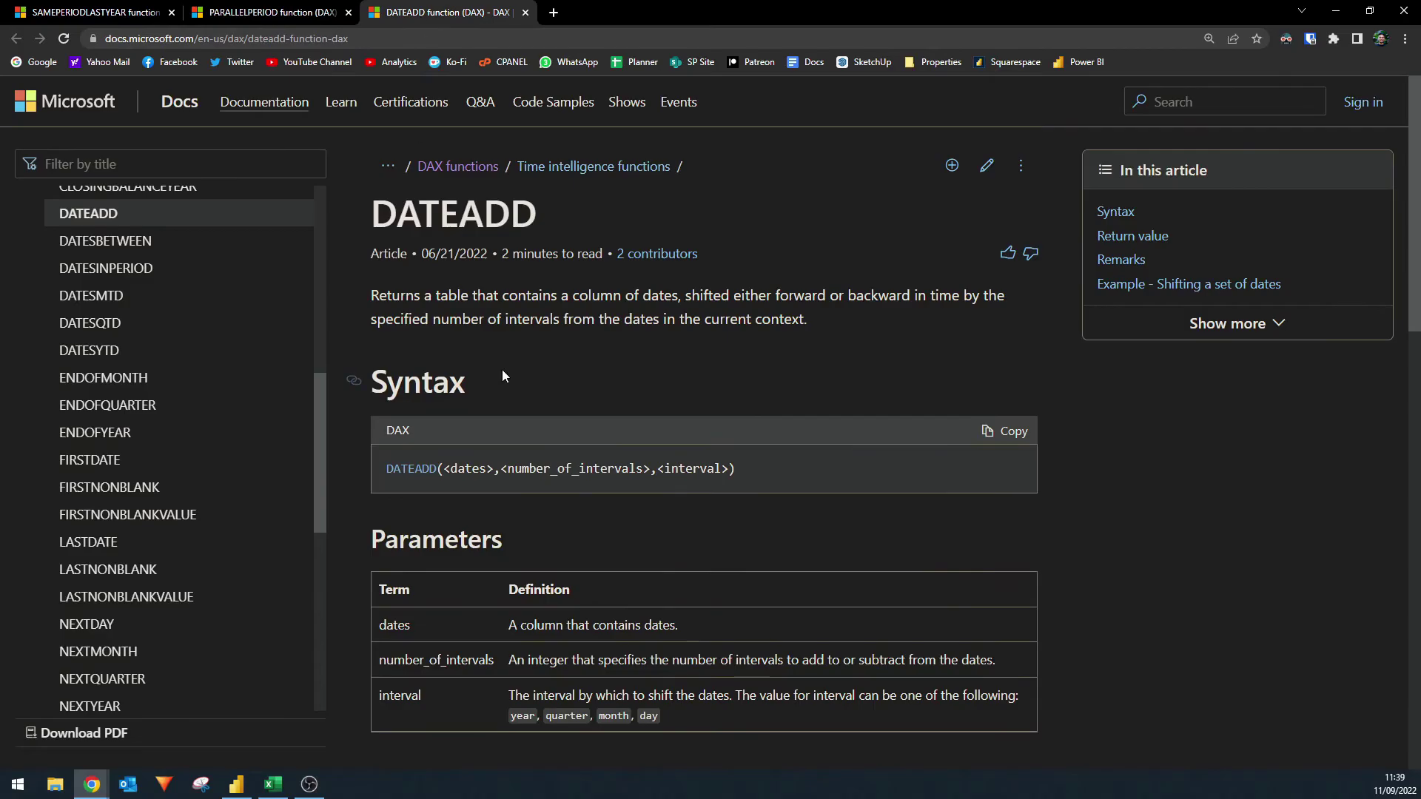
scroll(501, 370, "down", 1)
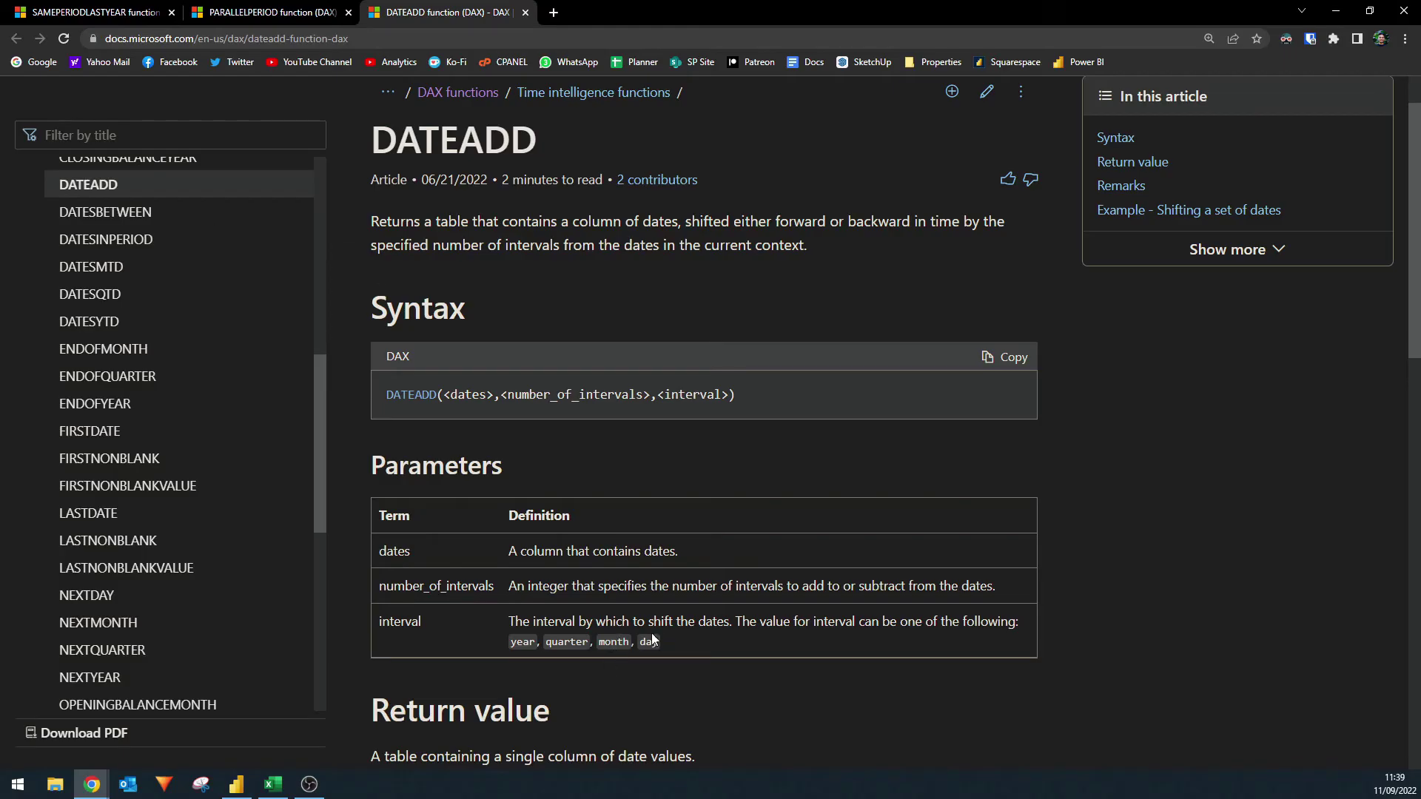
left_click(226, 794)
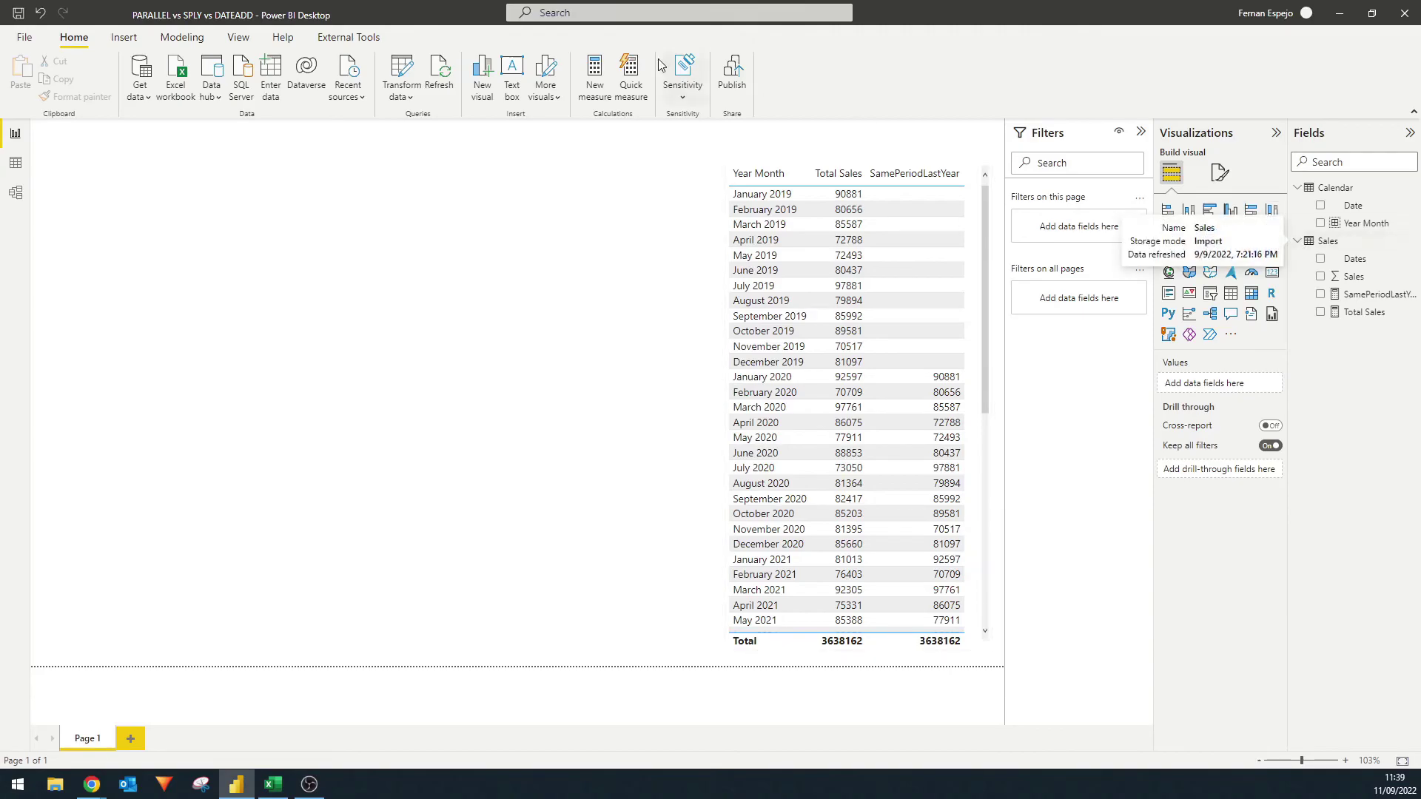
- Create a ParallelPeriod measure beginning with CALCULATE([Total Sales]
left_click(584, 82)
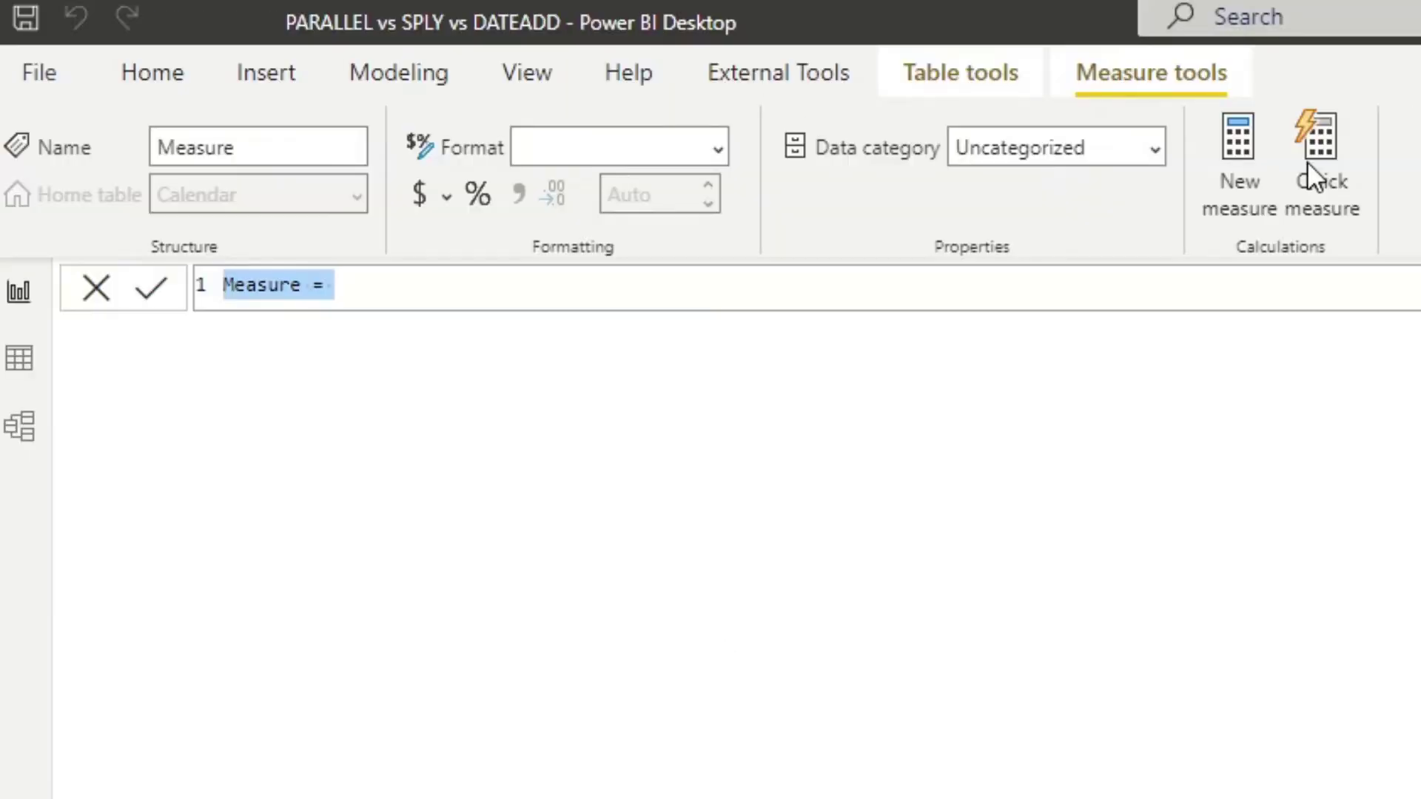
type("ParallelPeriod =")
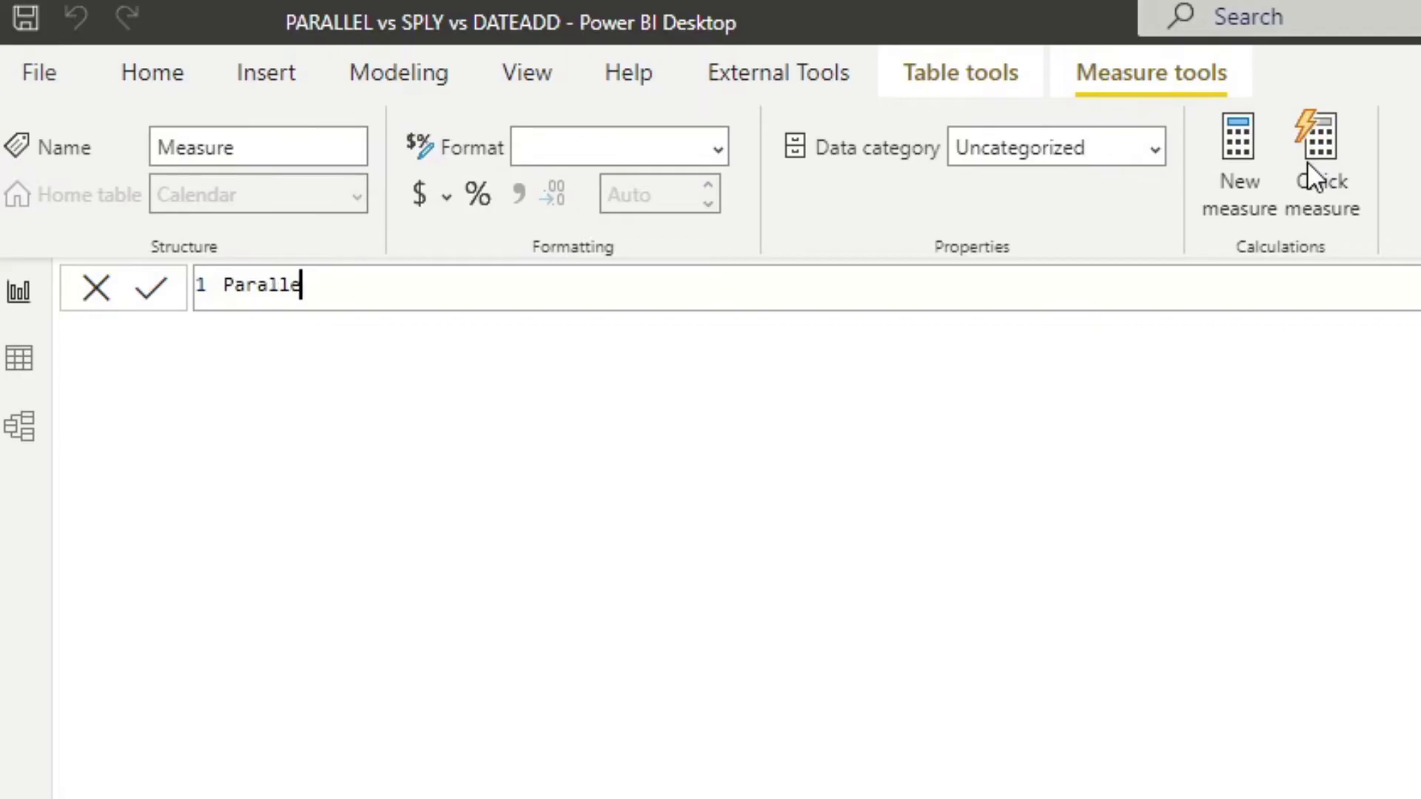
key("shift+Return")
type("CALC")
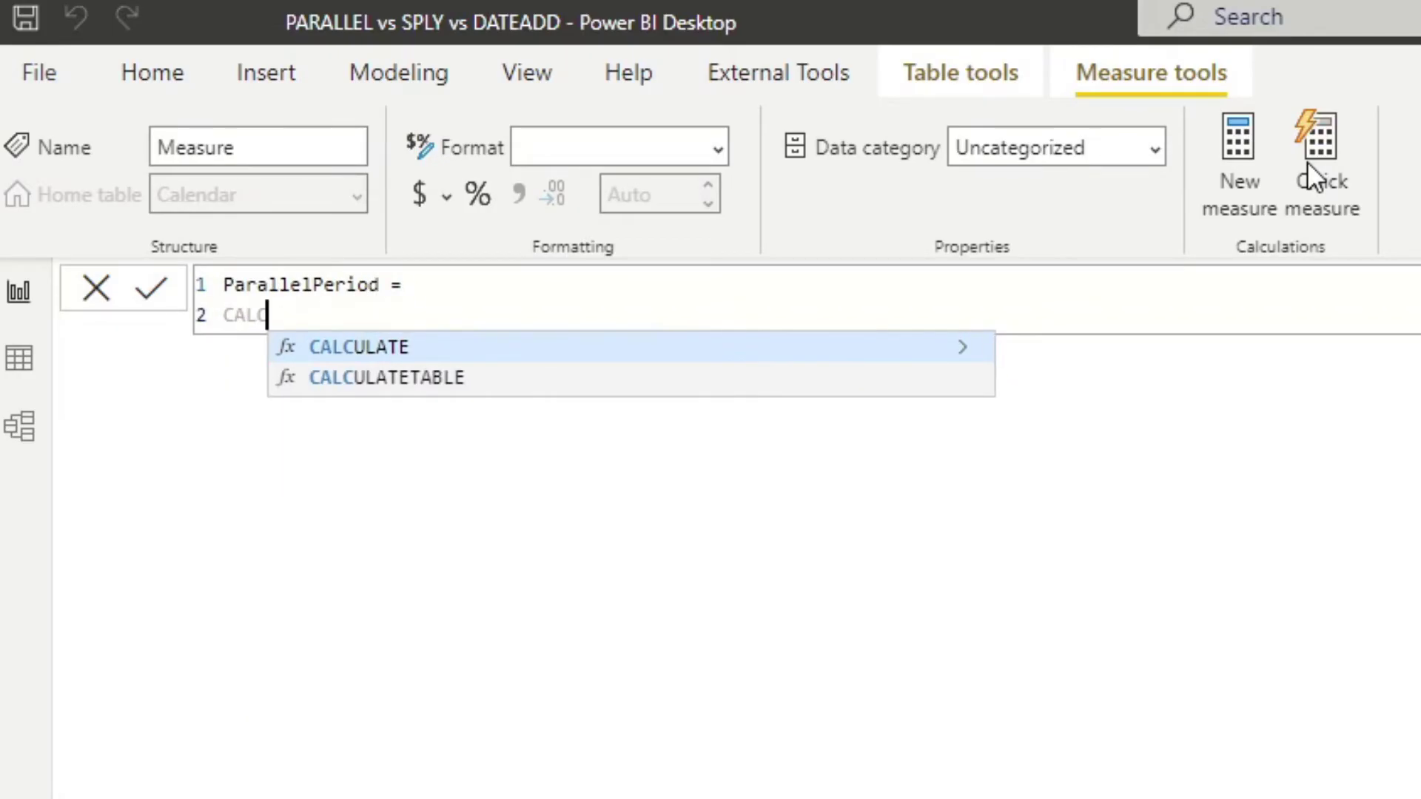
key("Tab")
type("(")
key("shift+Return")
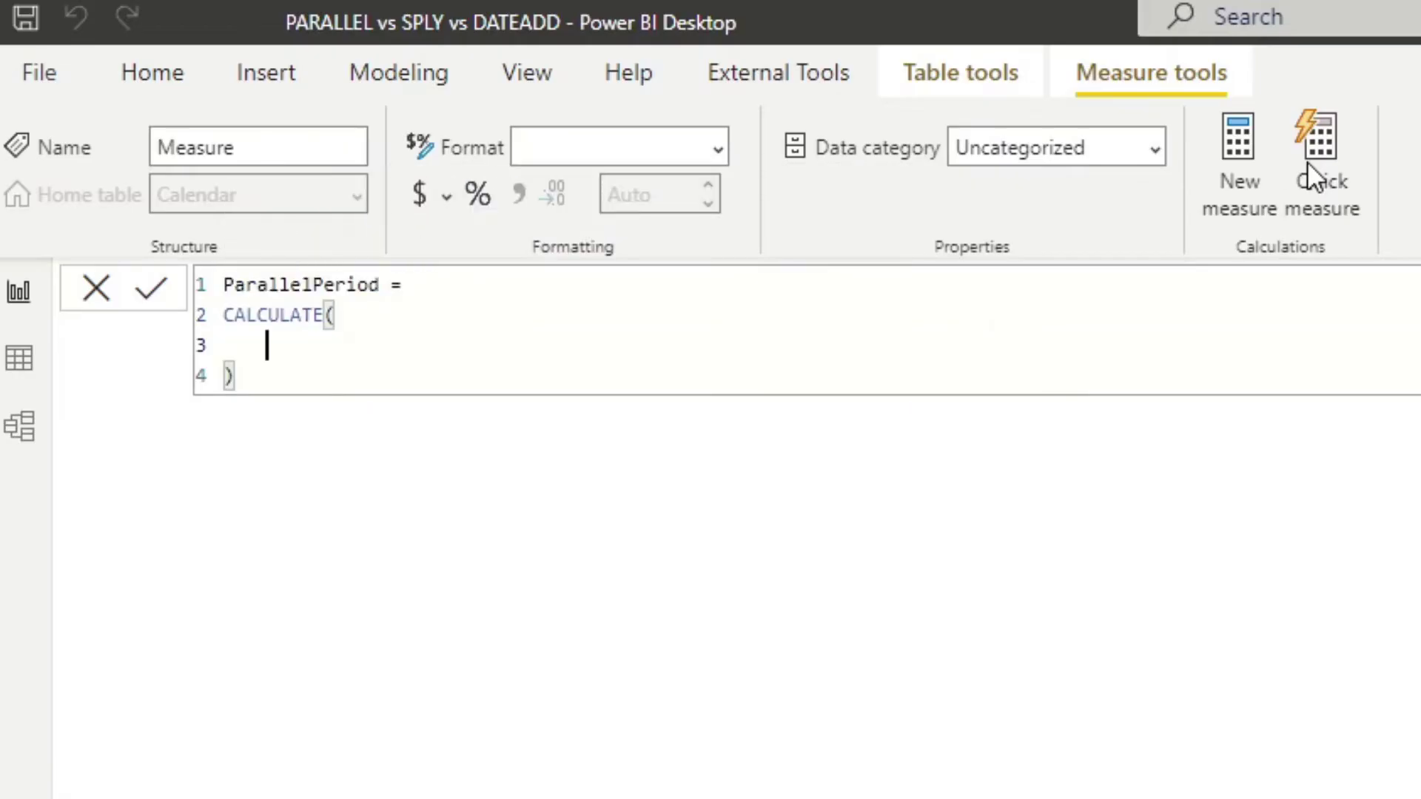
type("Total")
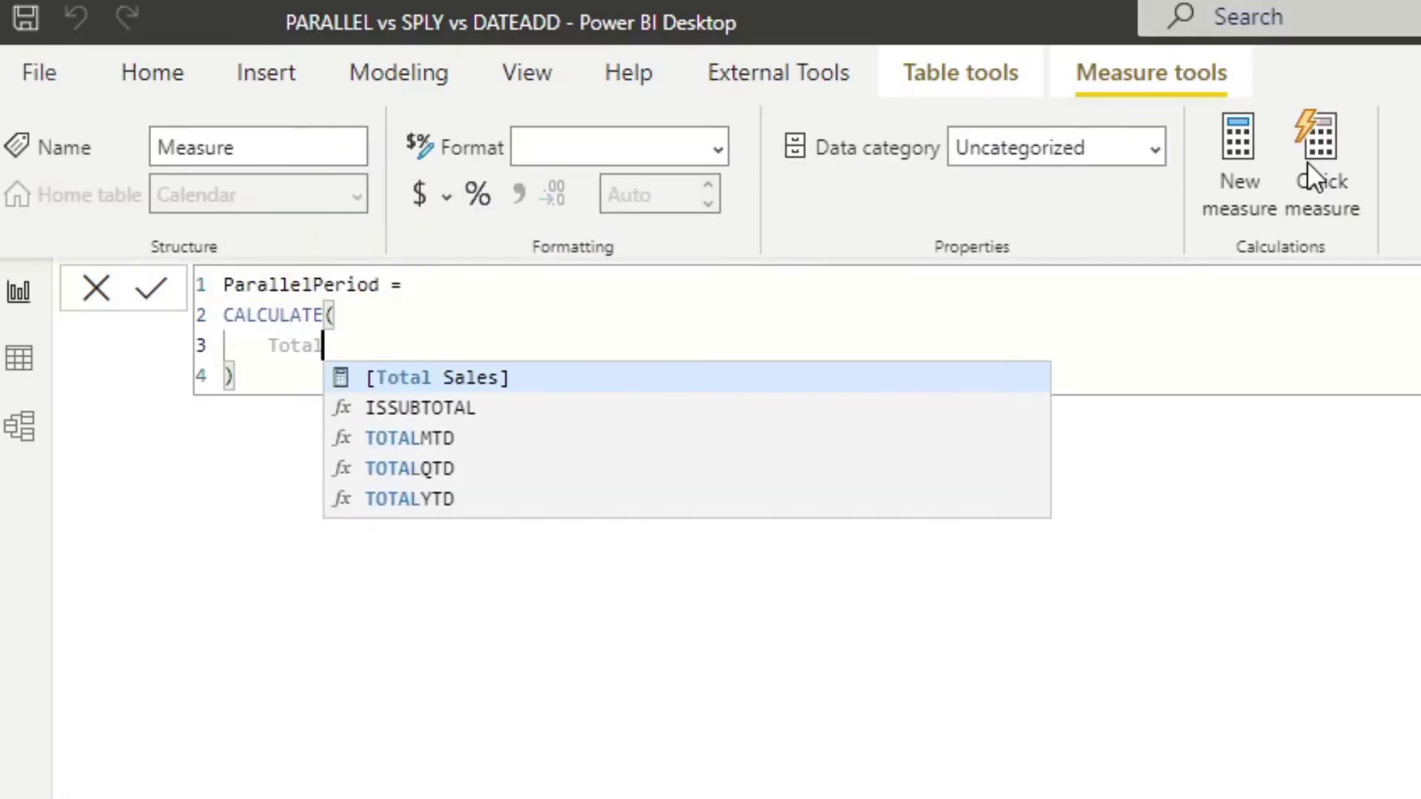
key("Tab")
- Add the PARALLELPERIOD('Calendar'[Date], -1, MONTH) filter and commit the measure
key("shift+Return")
type(", ")
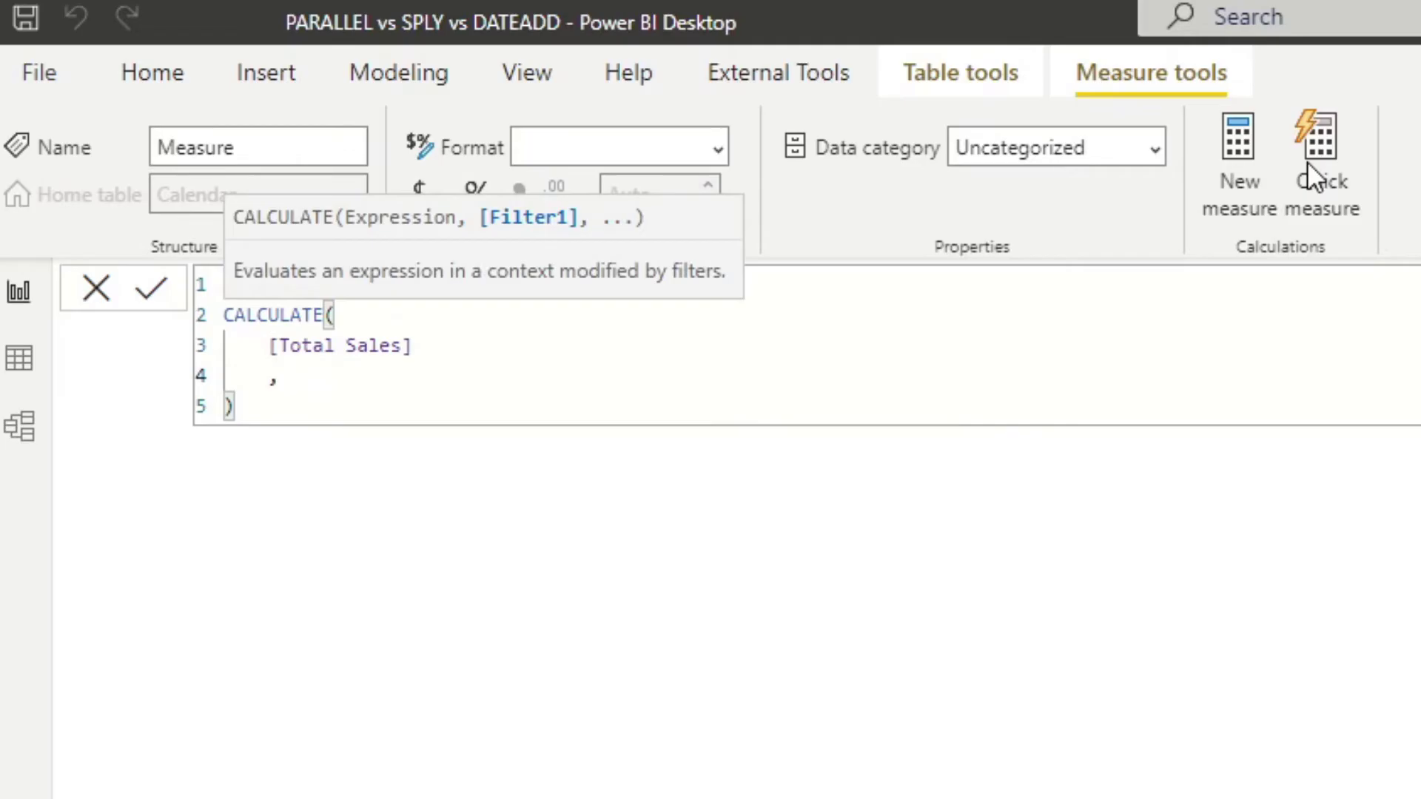
type("Par")
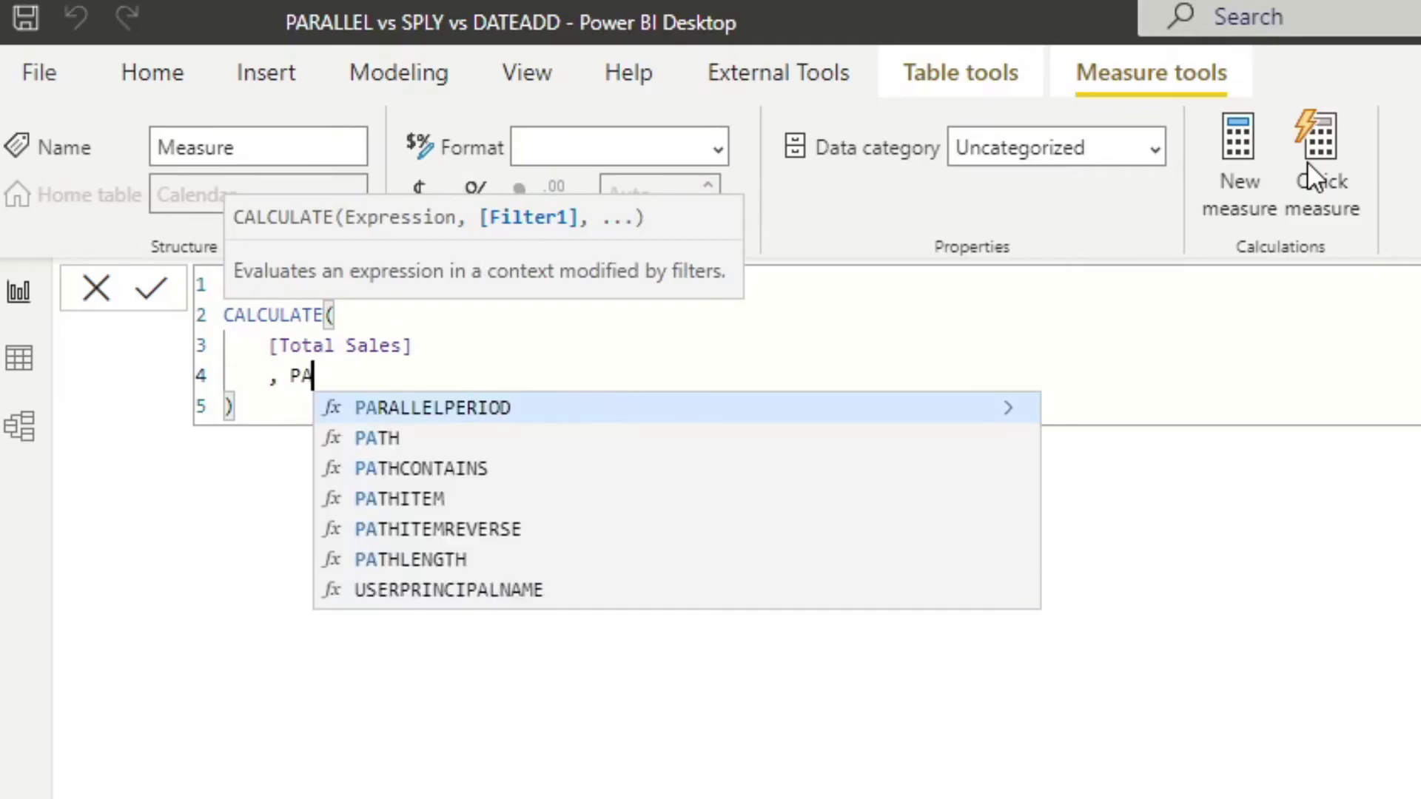
key("Tab")
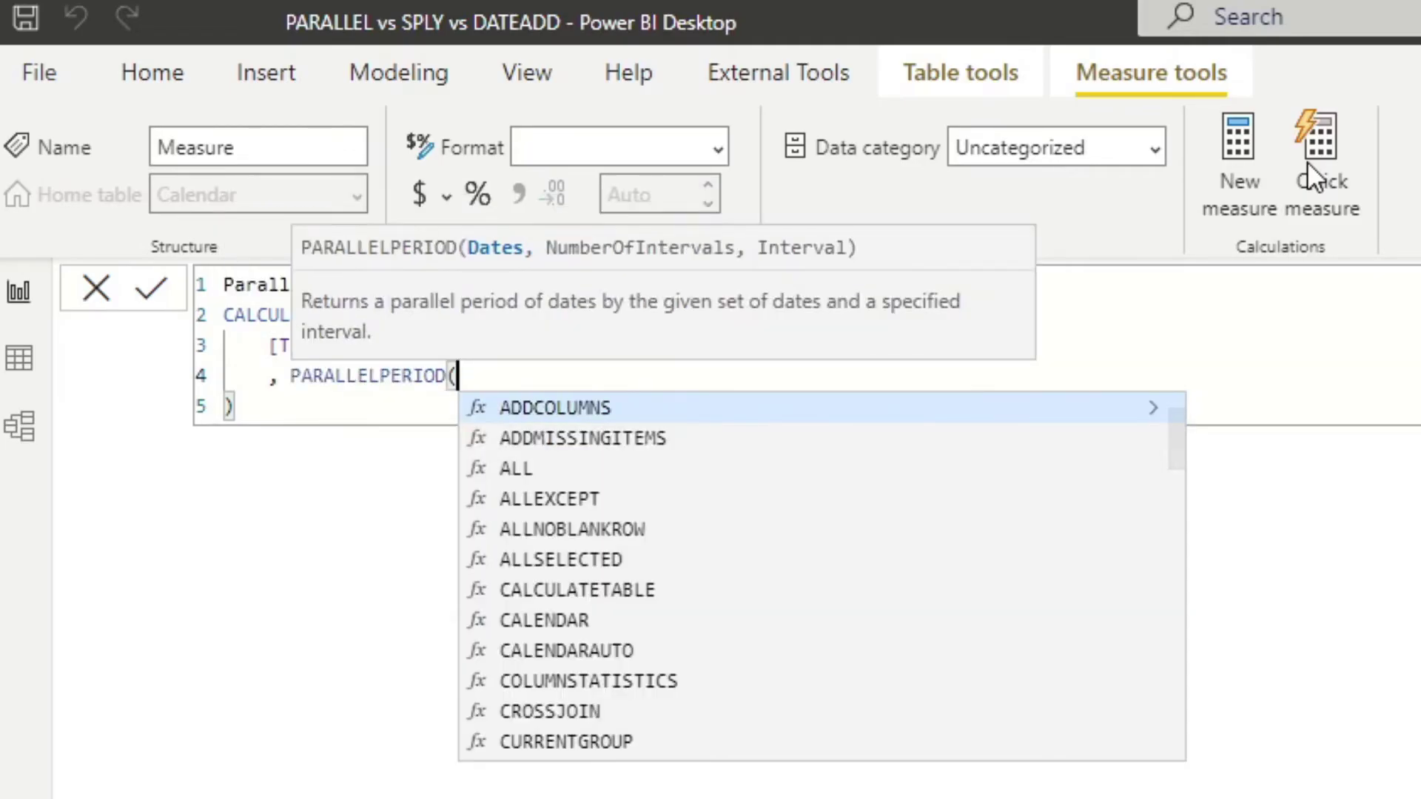
type("Calend")
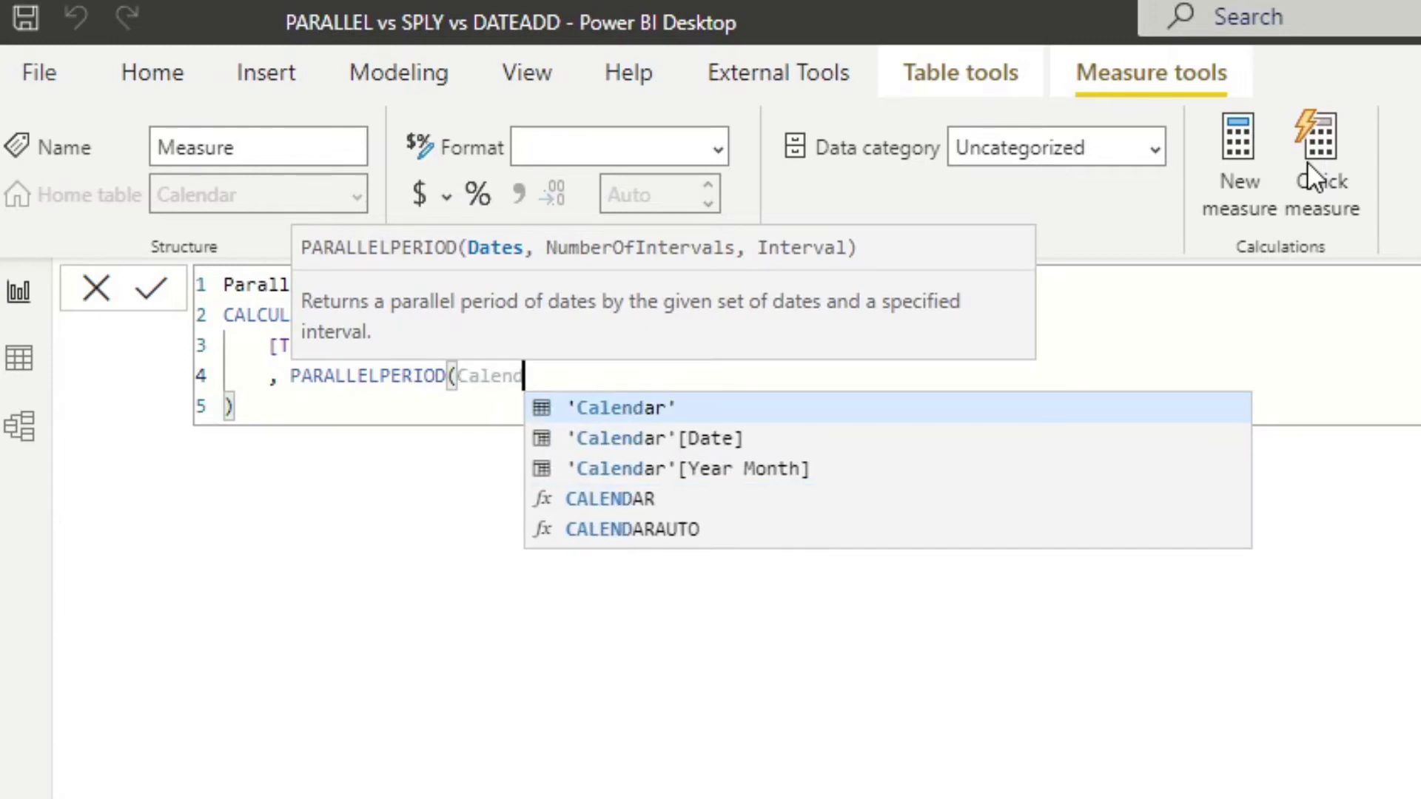
key("Down")
key("Tab")
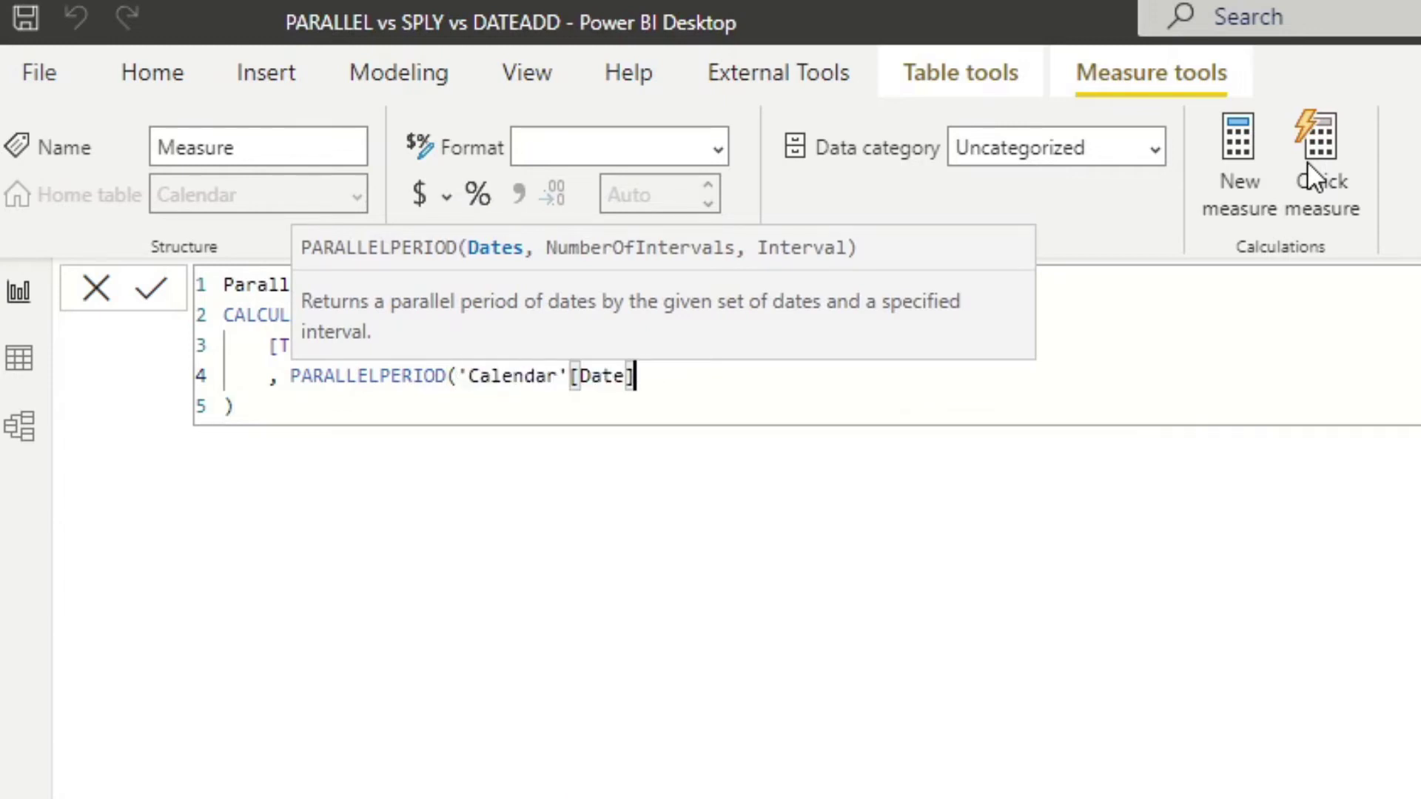
type(", ")
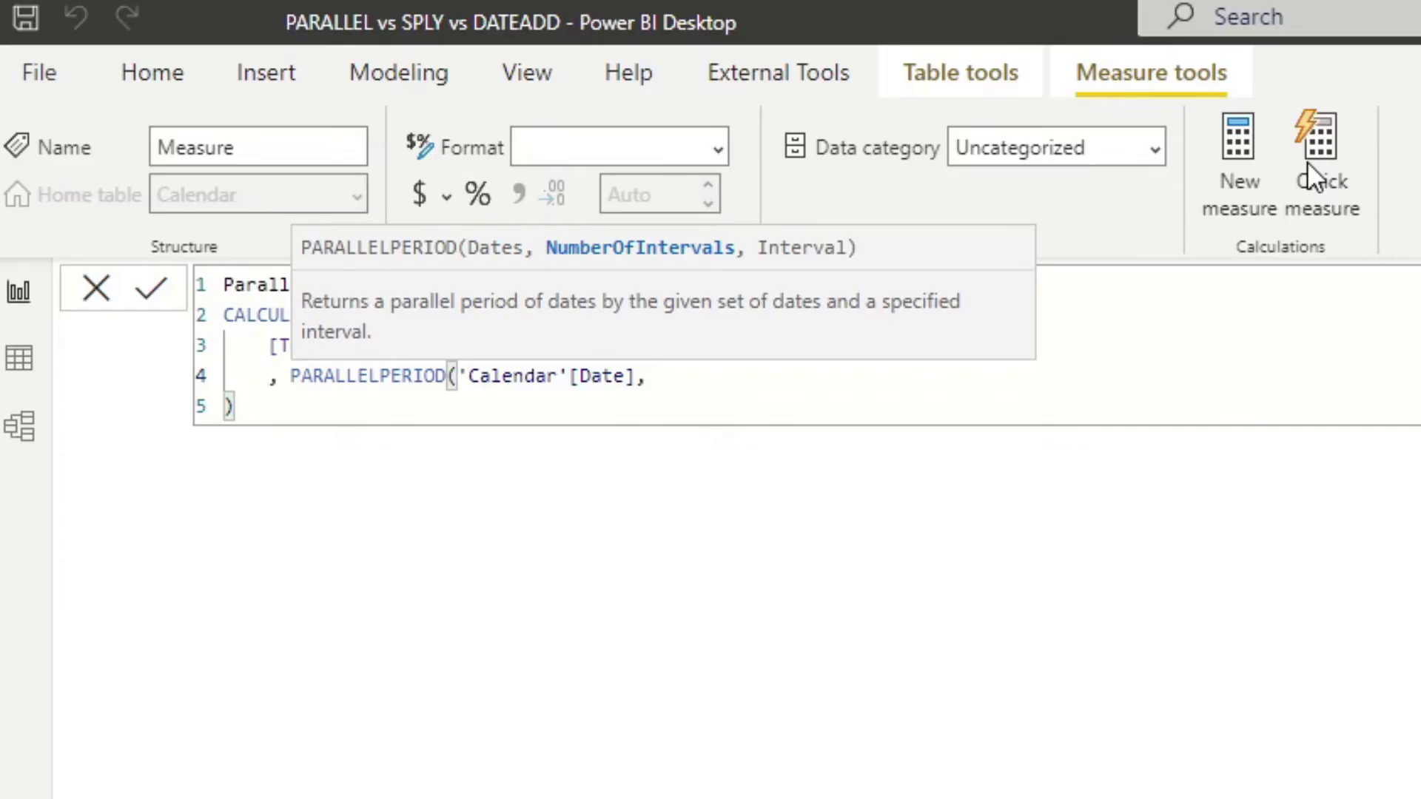
type("-1")
type("MON")
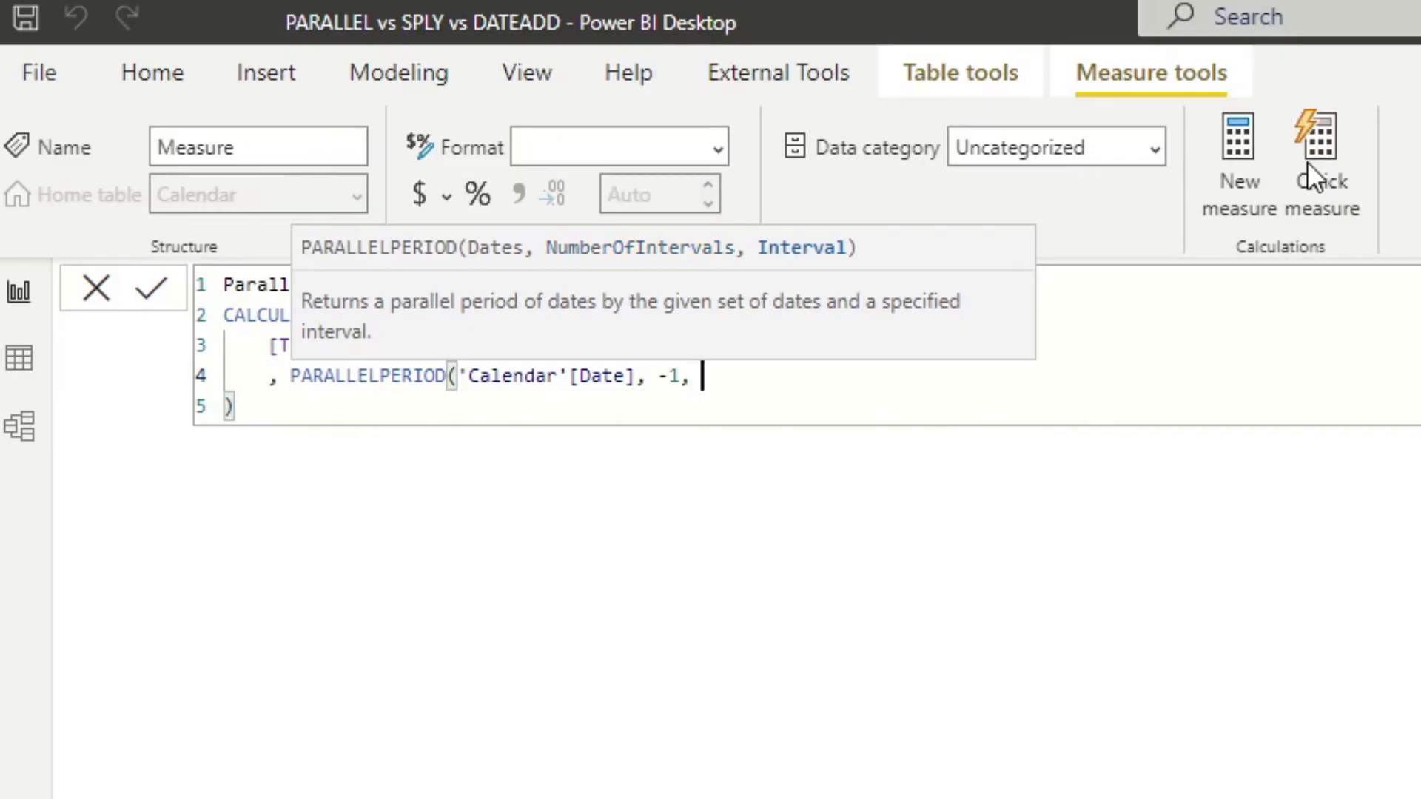
type("TH")
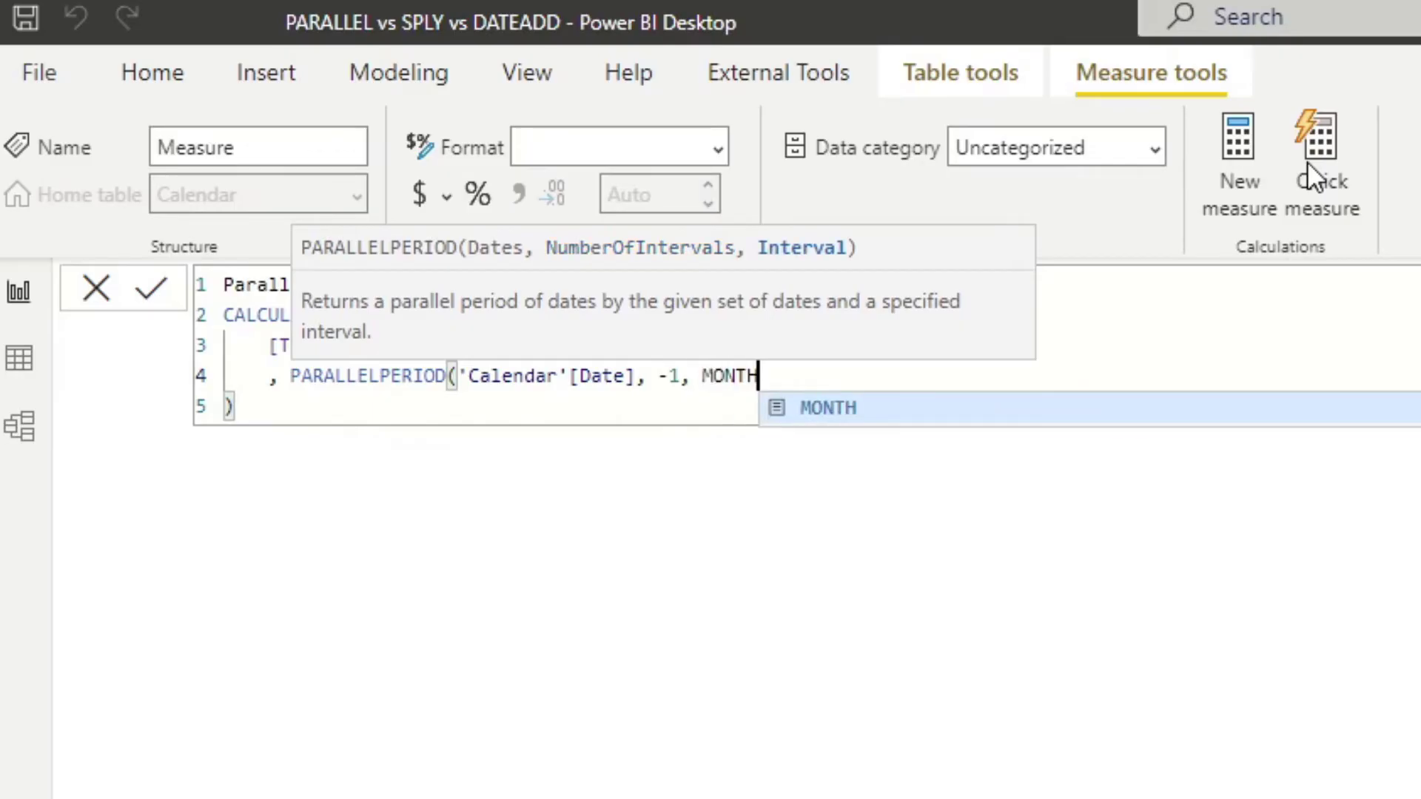
type(")")
key("Down")
key("Return")
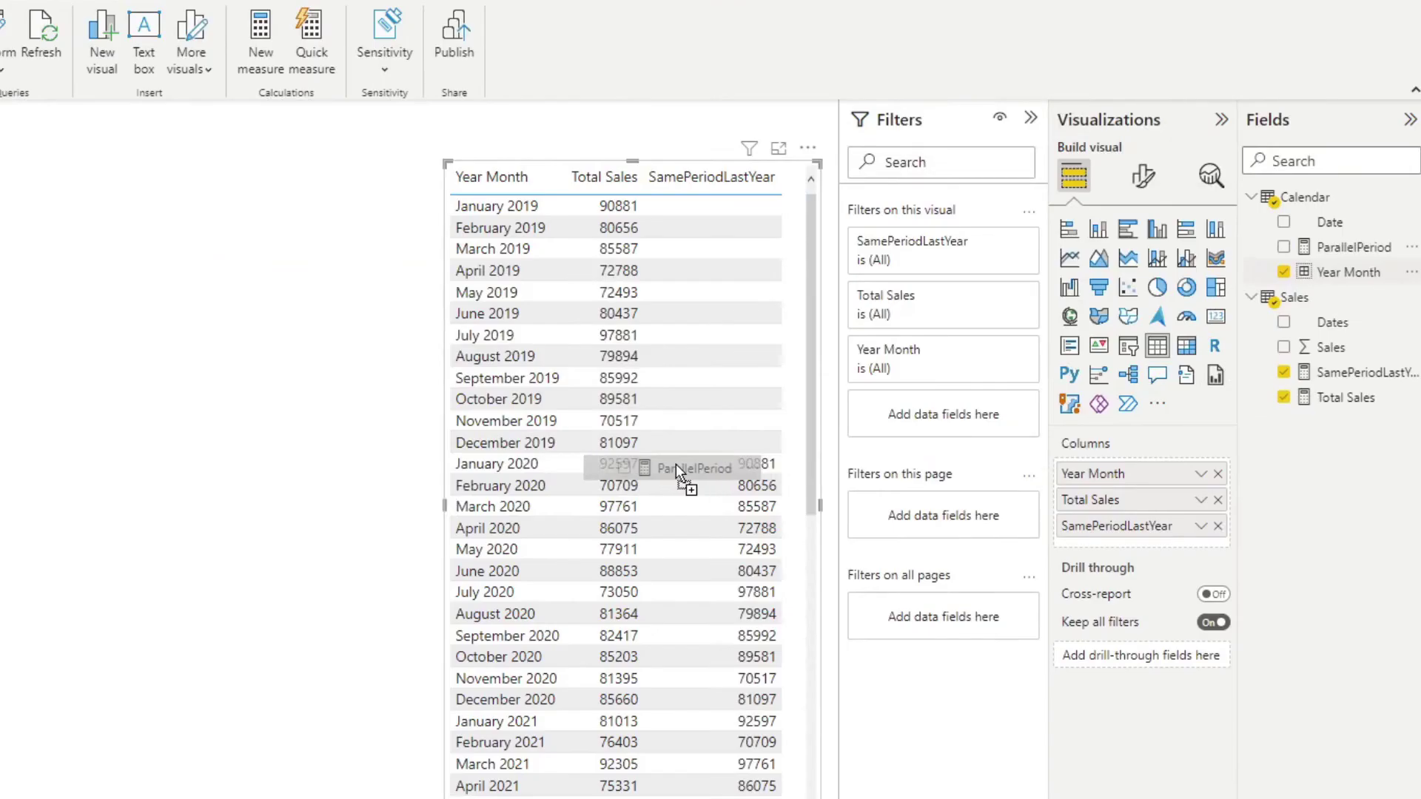
- Add ParallelPeriod as a column of the Year Month table and widen the table leftward
left_click_drag(677, 464, 652, 481)
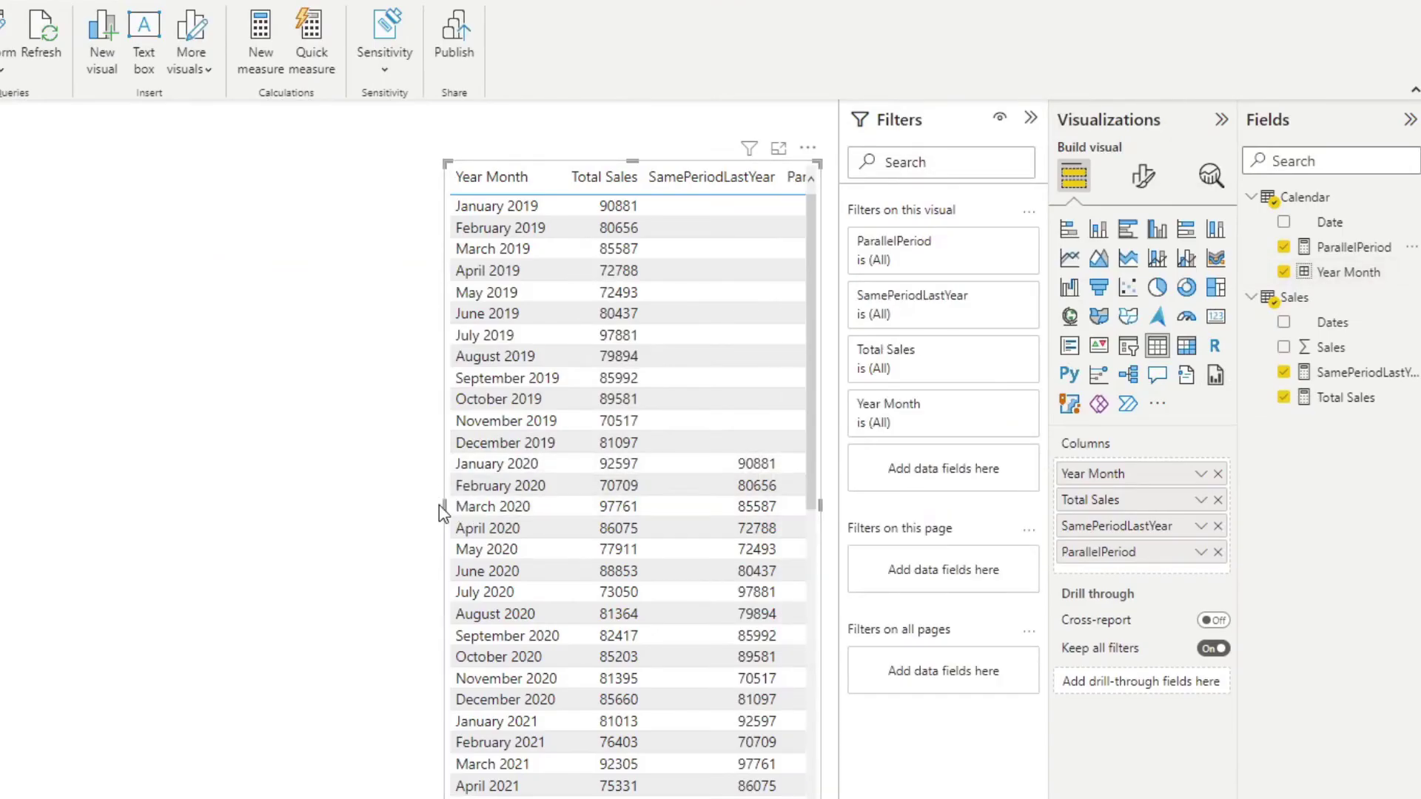
left_click_drag(444, 506, 361, 522)
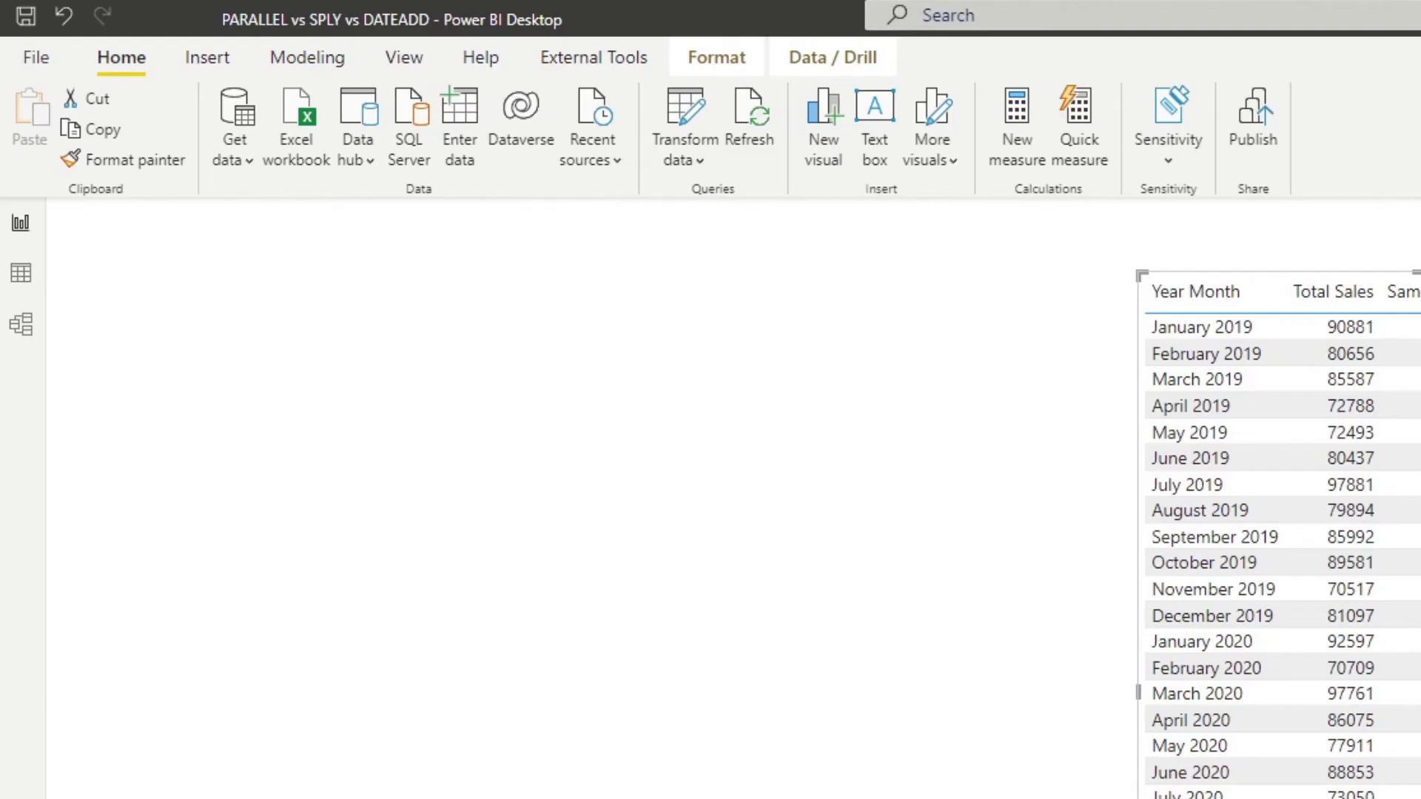
- Change ParallelPeriod's interval count from -1 to -12 months
left_click(513, 287)
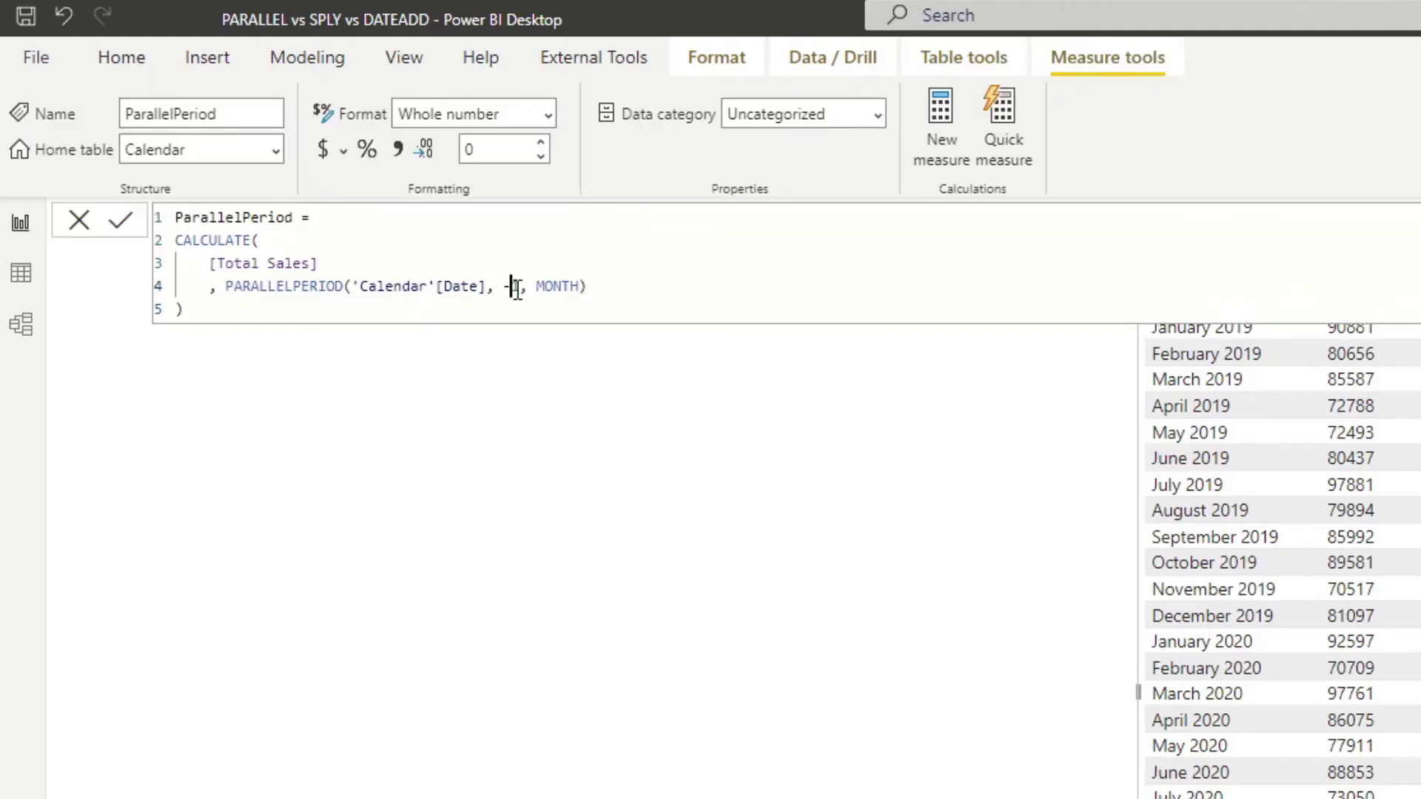
type("2")
key("Down")
key("Return")
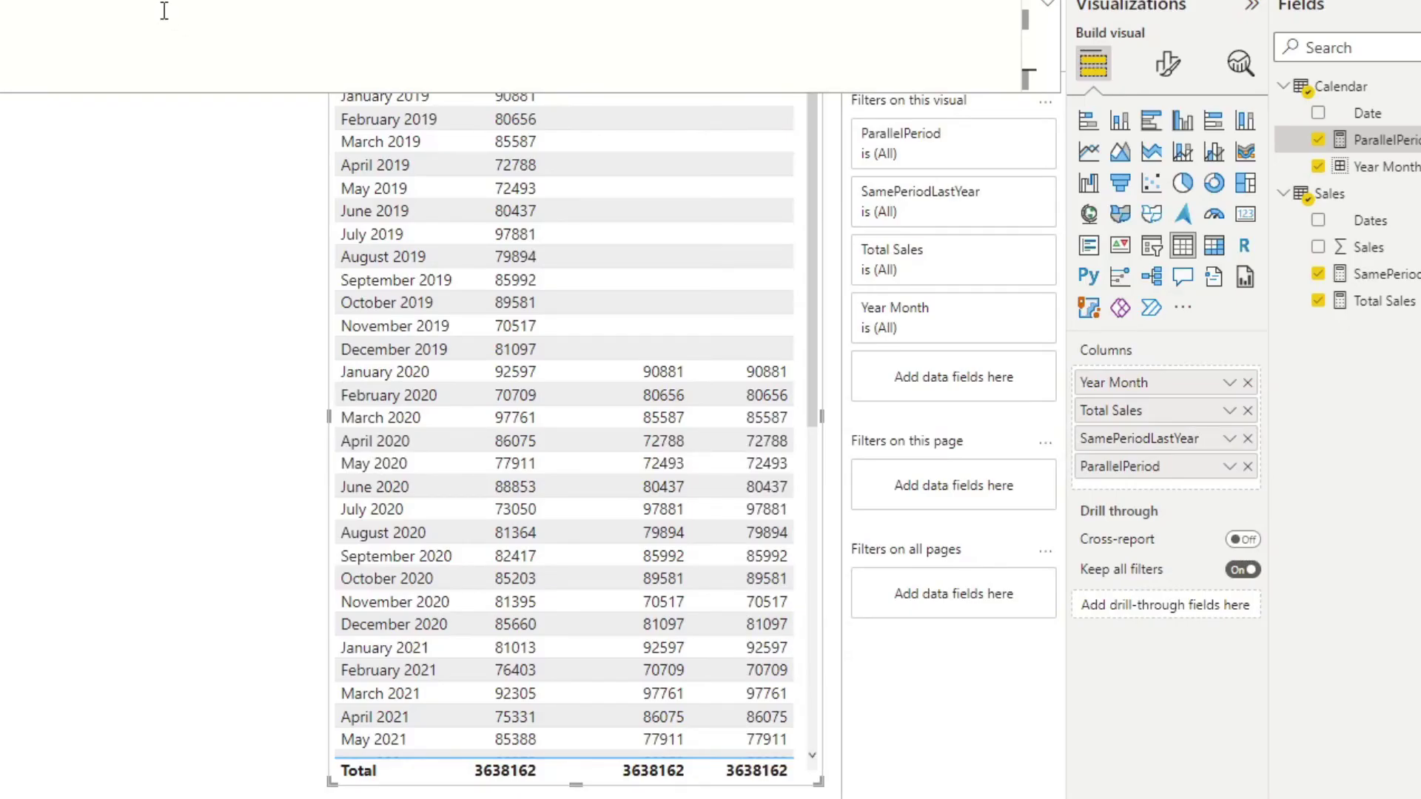
- Scroll the table to compare ParallelPeriod with SamePeriodLastYear, then reselect the table
left_click(825, 353)
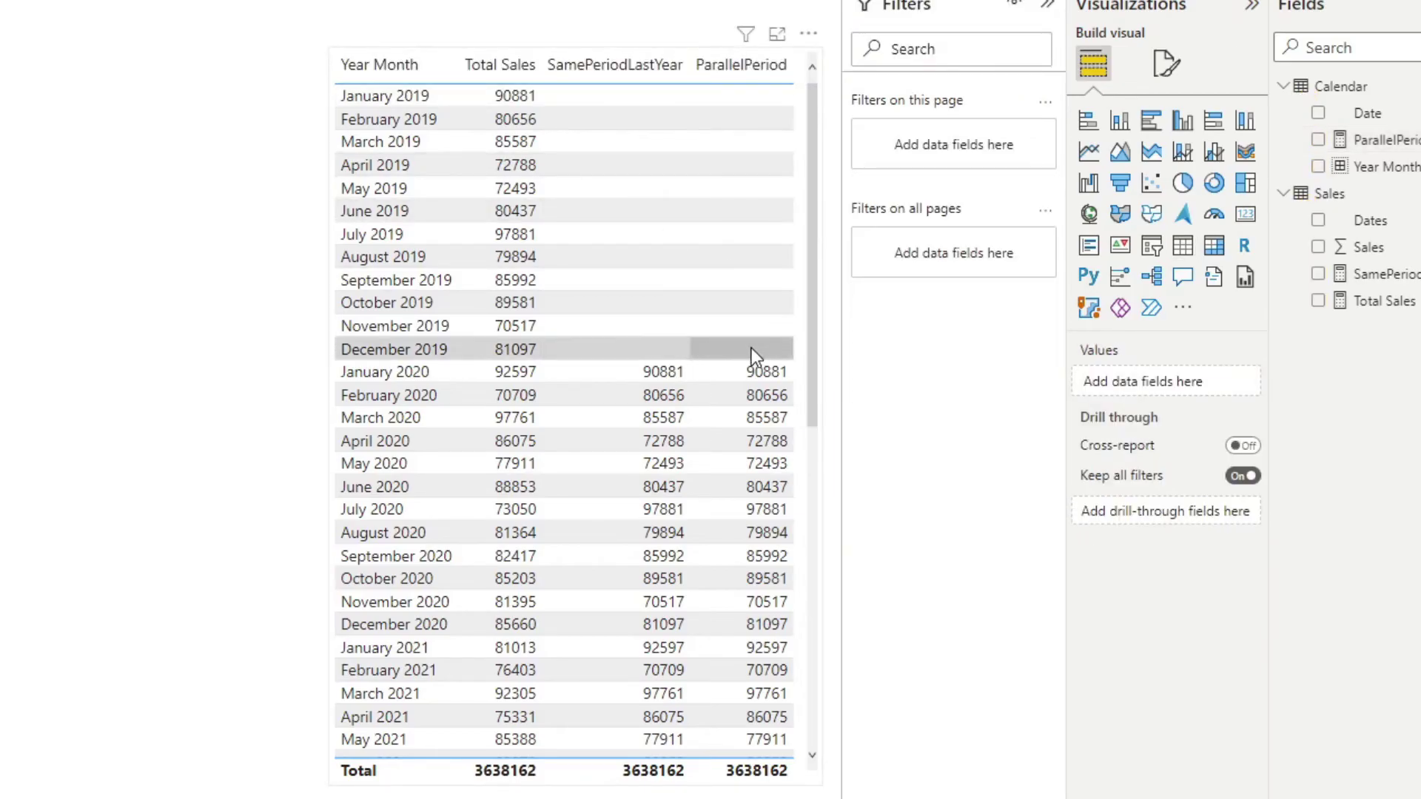
scroll(752, 353, "down", 9)
scroll(742, 477, "up", 7)
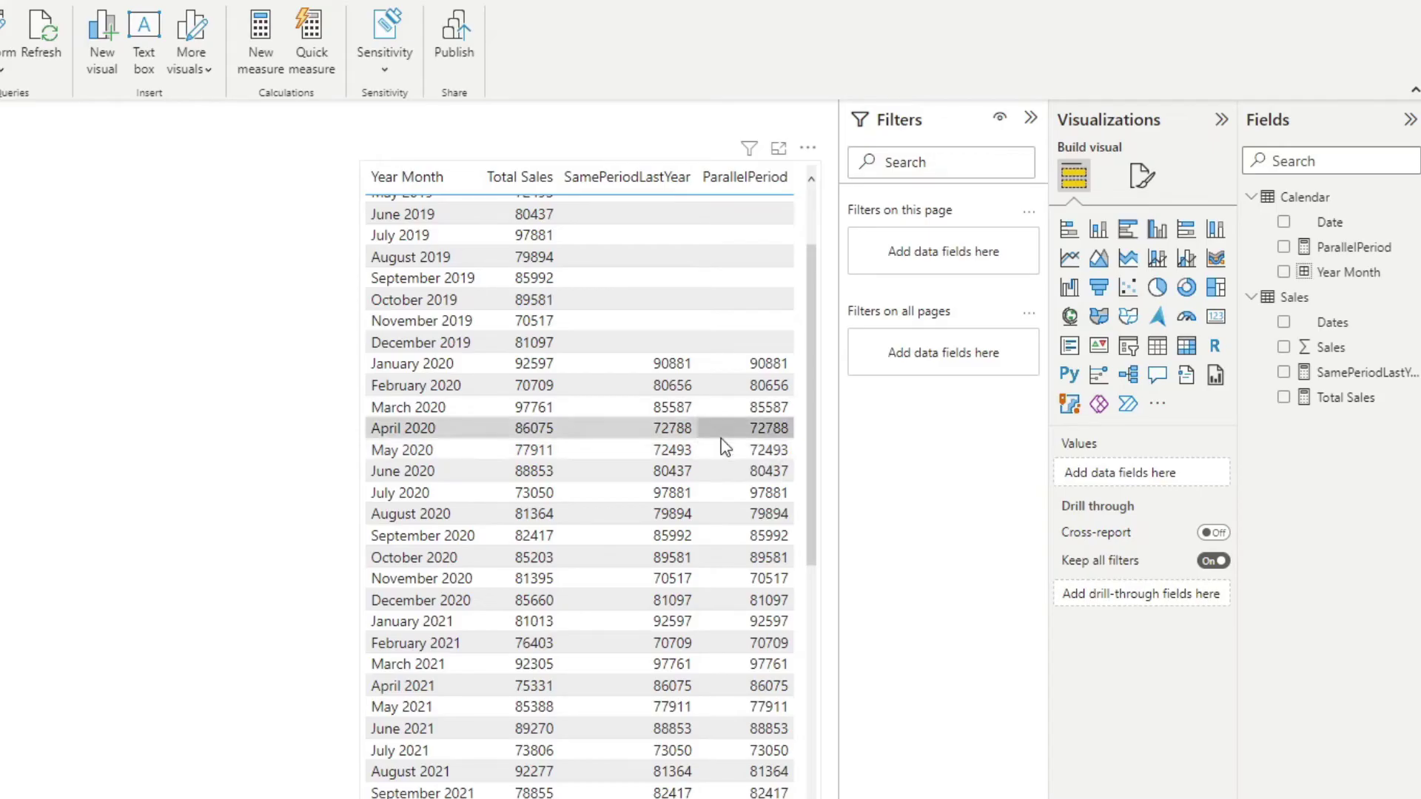
left_click(783, 318)
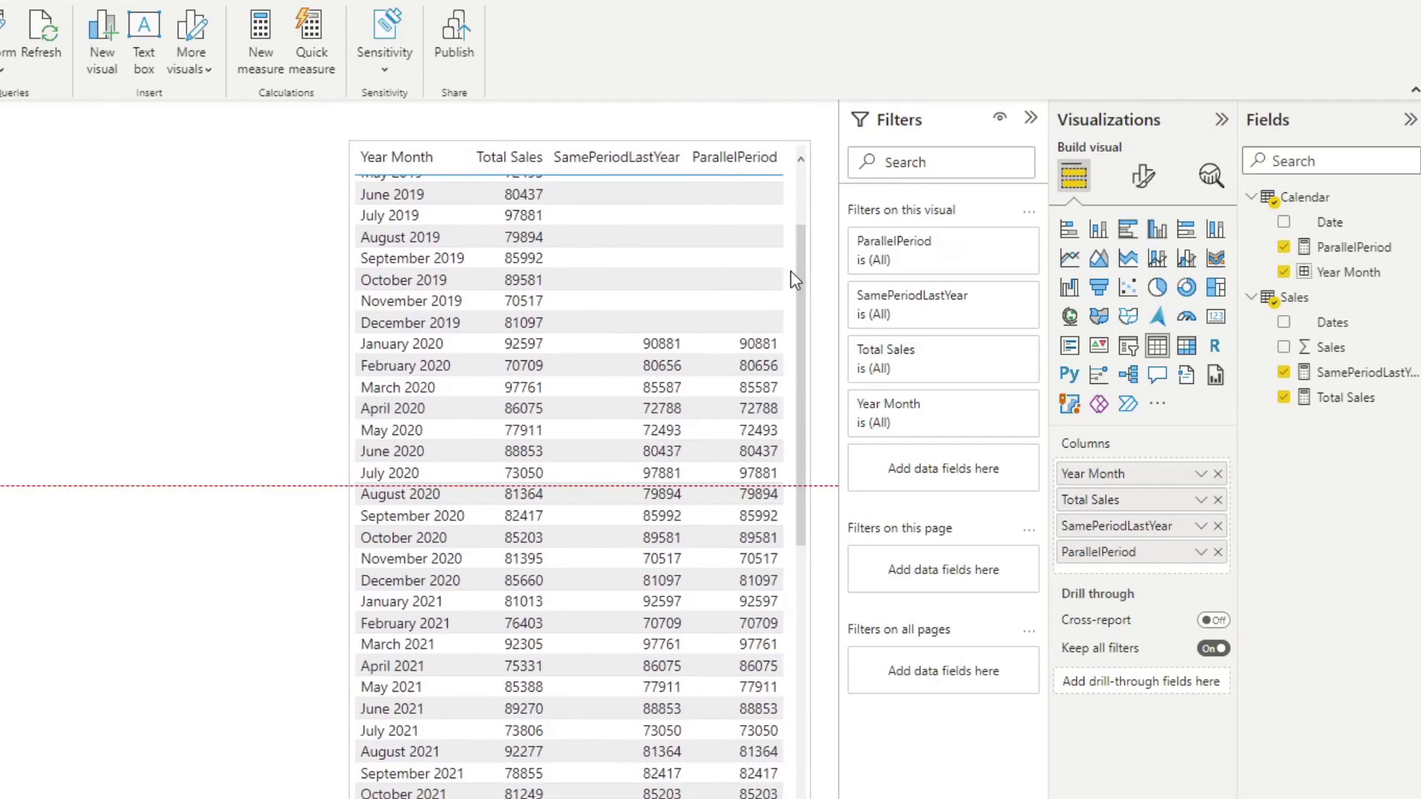
- Replace Year Month with Date in the table and scroll through the daily ParallelPeriod values
left_click(1218, 474)
left_click_drag(1332, 223, 1158, 474)
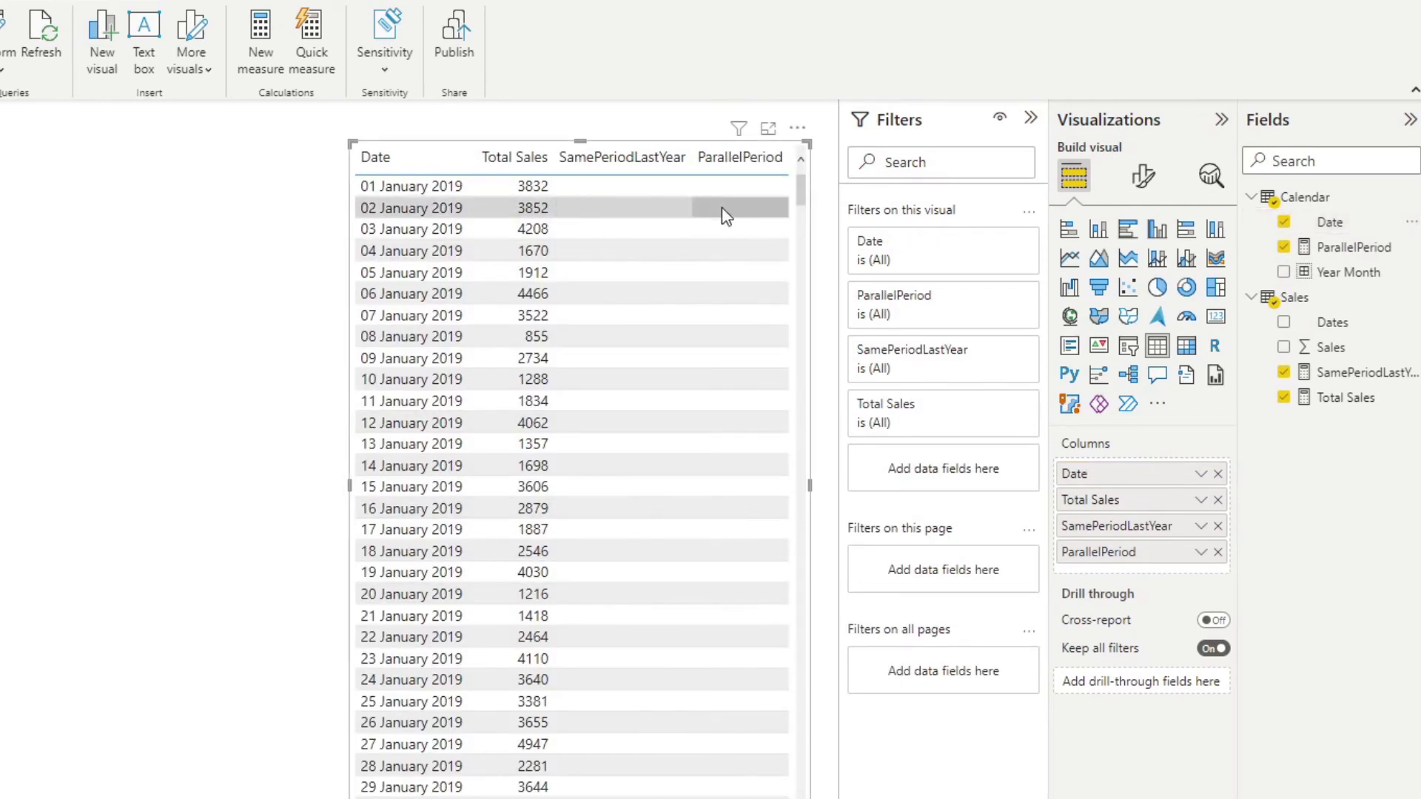
scroll(605, 304, "down", 15)
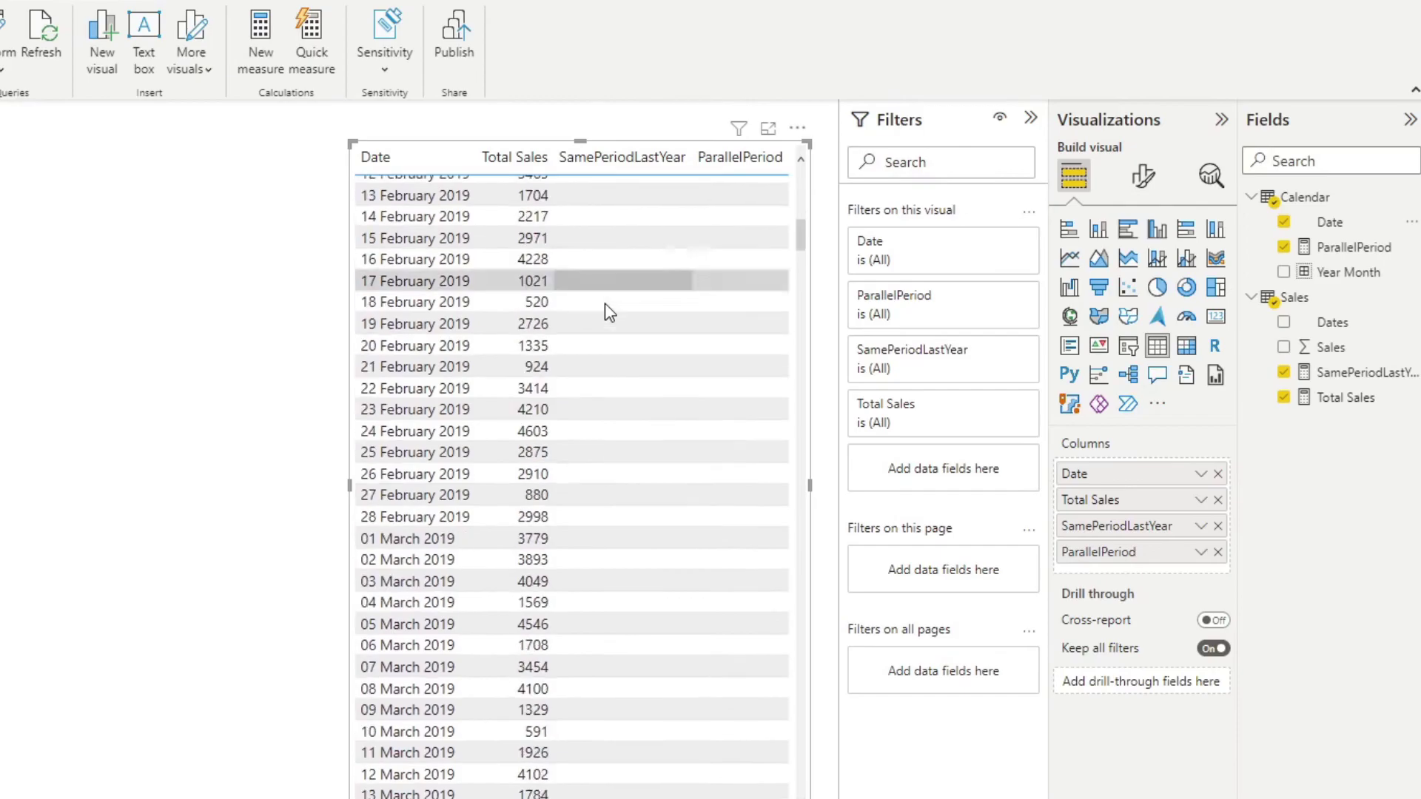
scroll(605, 304, "down", 20)
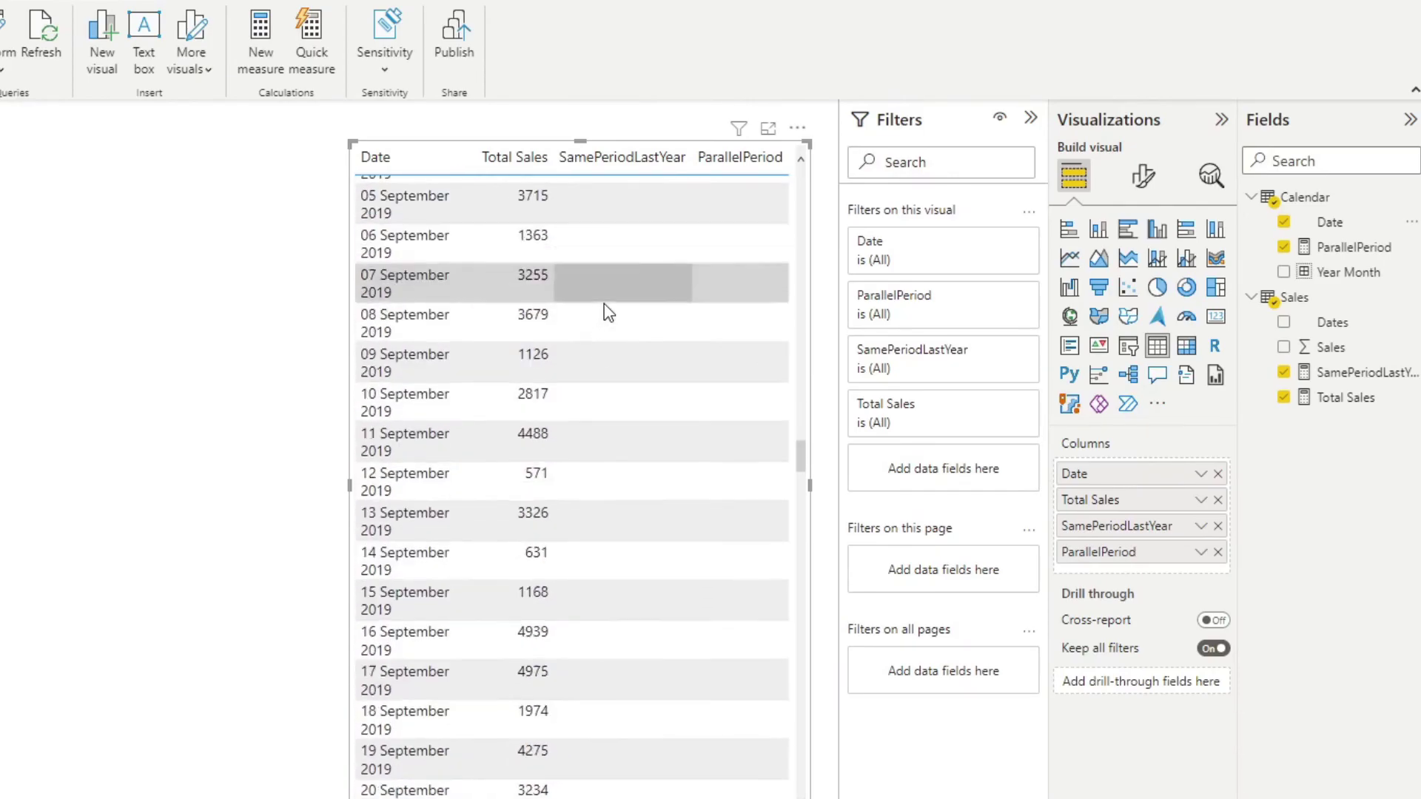
scroll(604, 304, "down", 20)
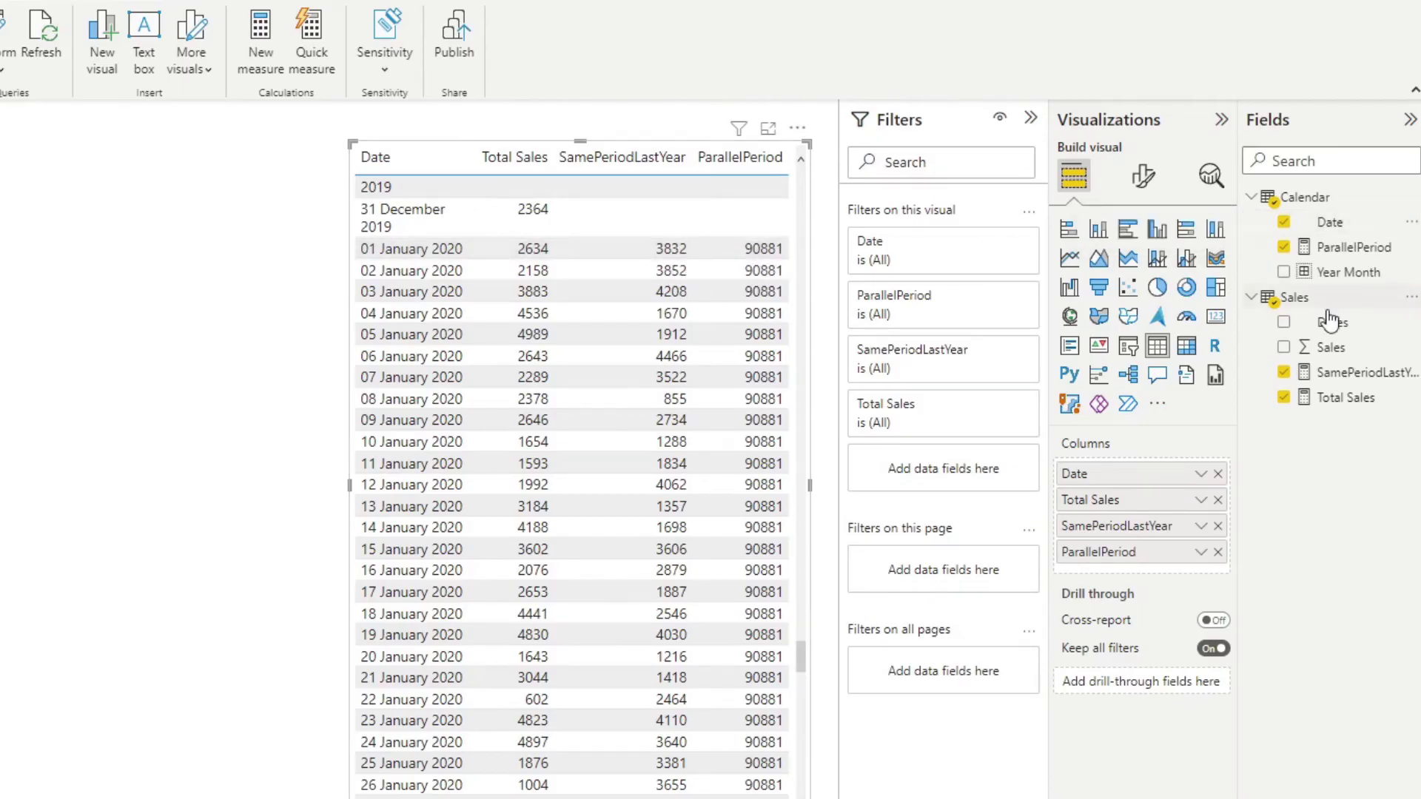
left_click_drag(1349, 292, 79, 308)
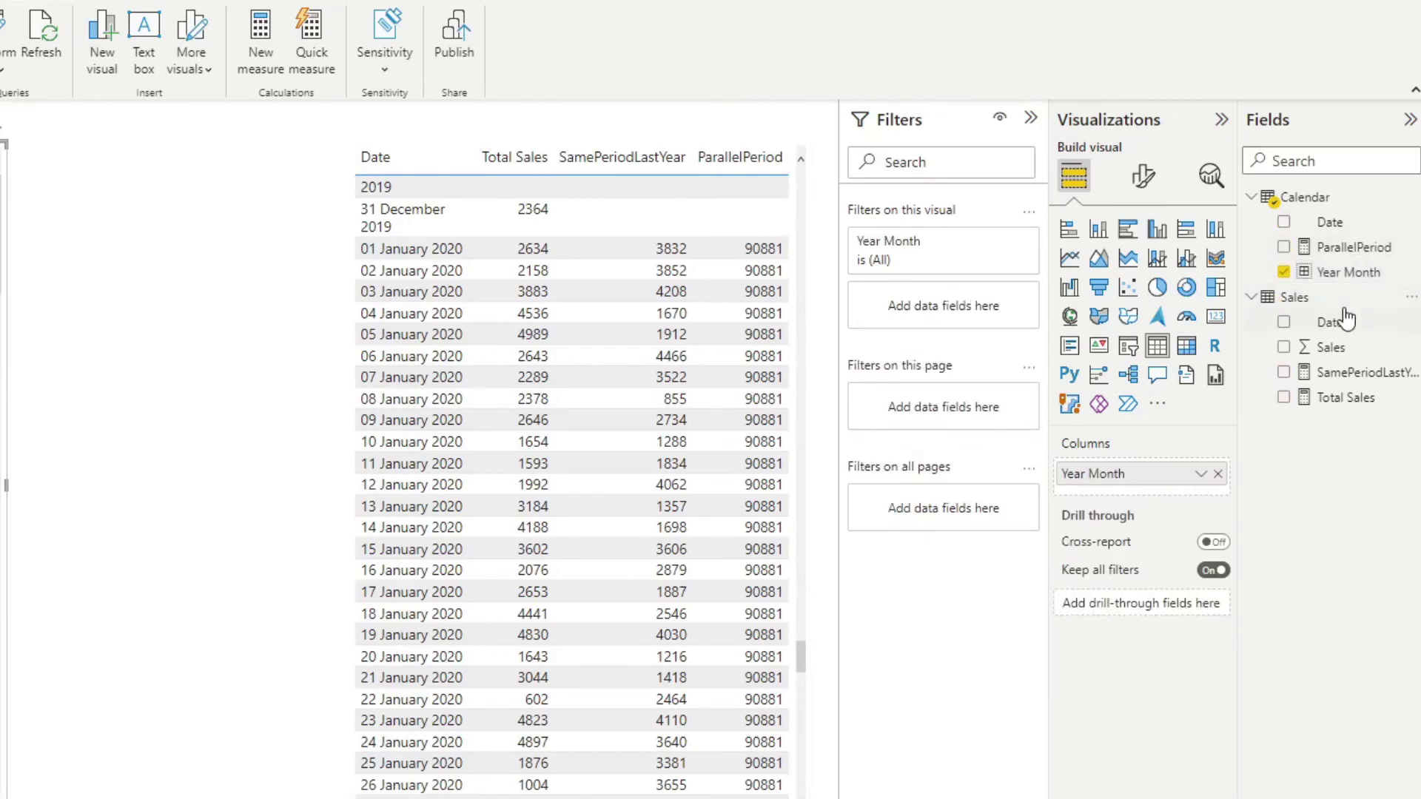
left_click_drag(1343, 397, 0, 394)
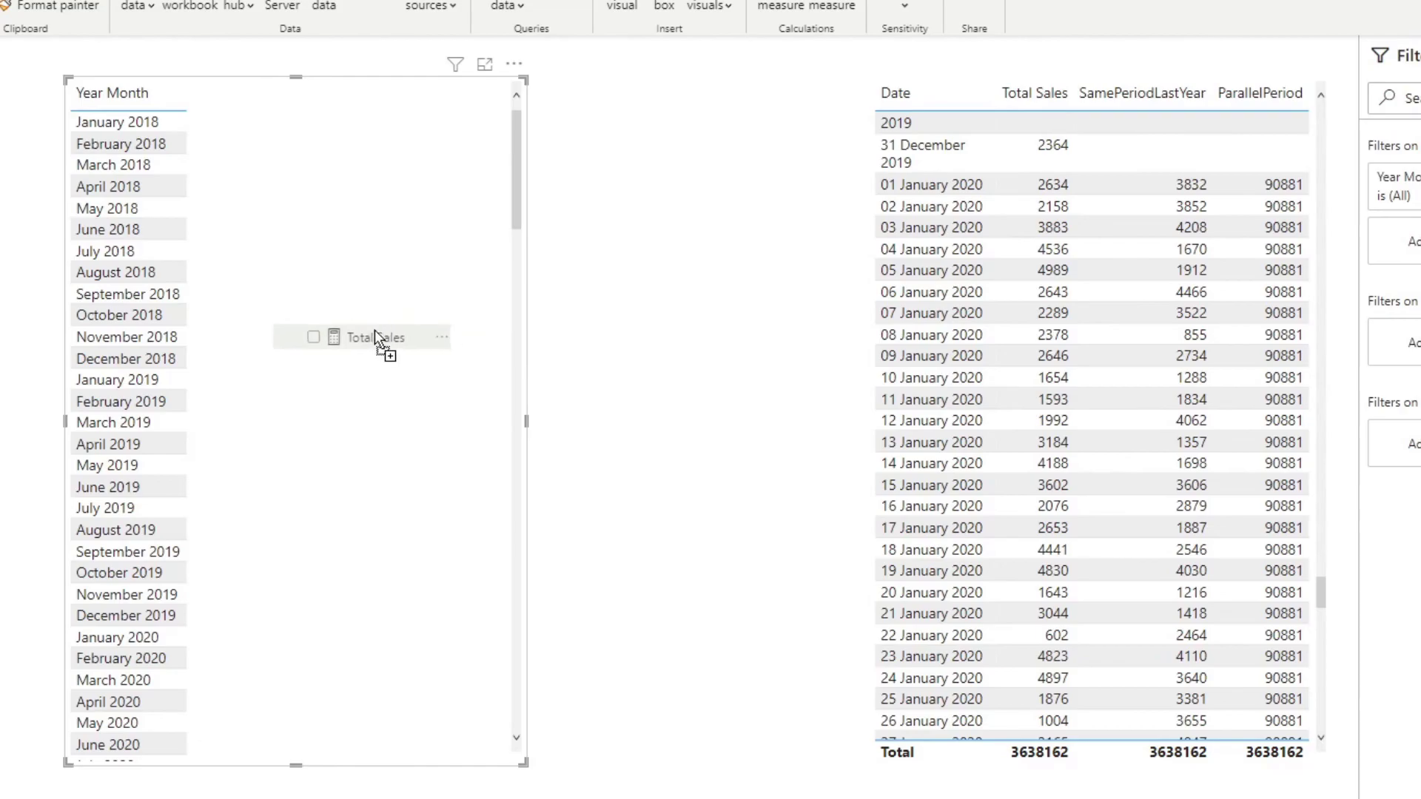
left_click_drag(374, 330, 745, 327)
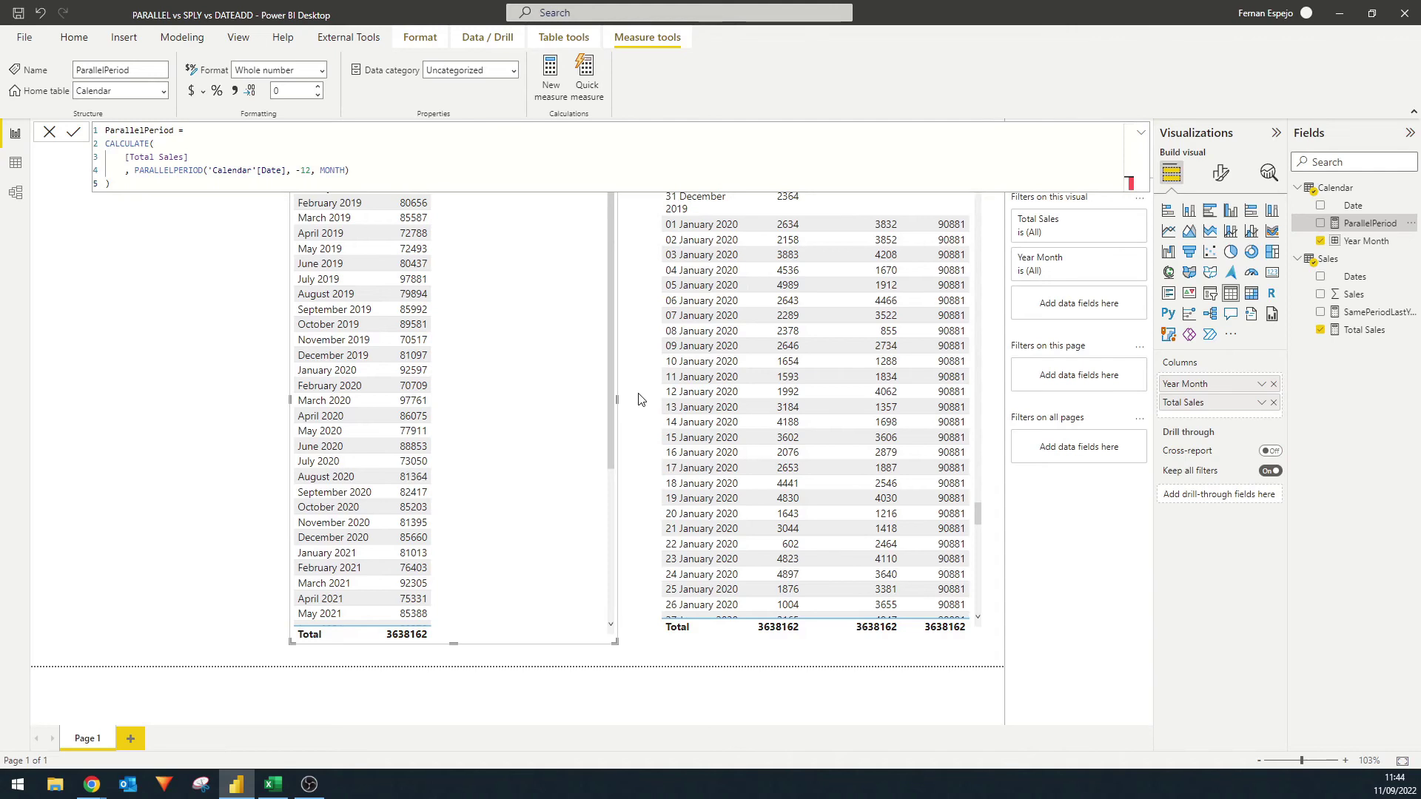
left_click(641, 400)
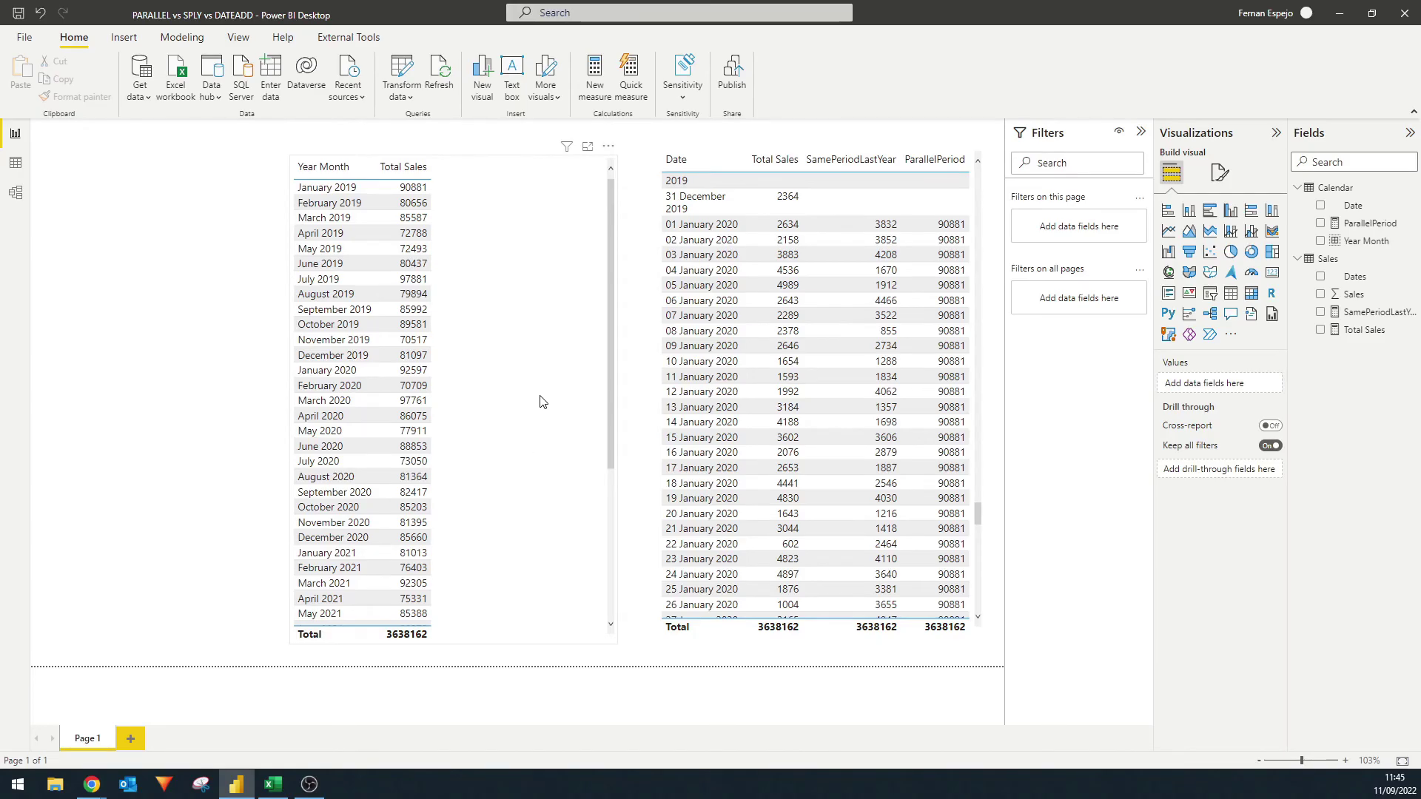
left_click_drag(543, 400, 520, 409)
key("Delete")
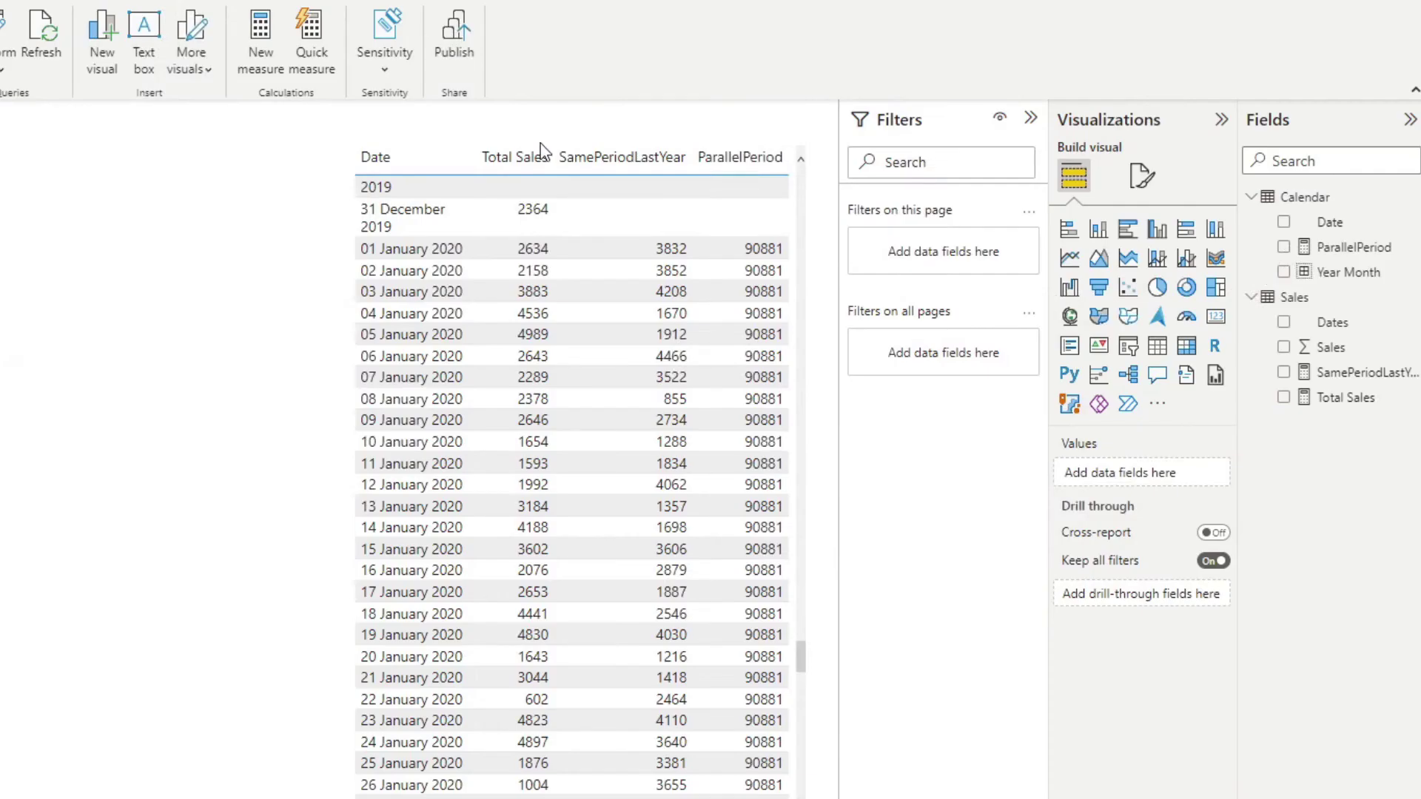
- Remove SamePeriodLastYear from the daily Date table and select the Sales table
left_click(661, 361)
left_click(1217, 525)
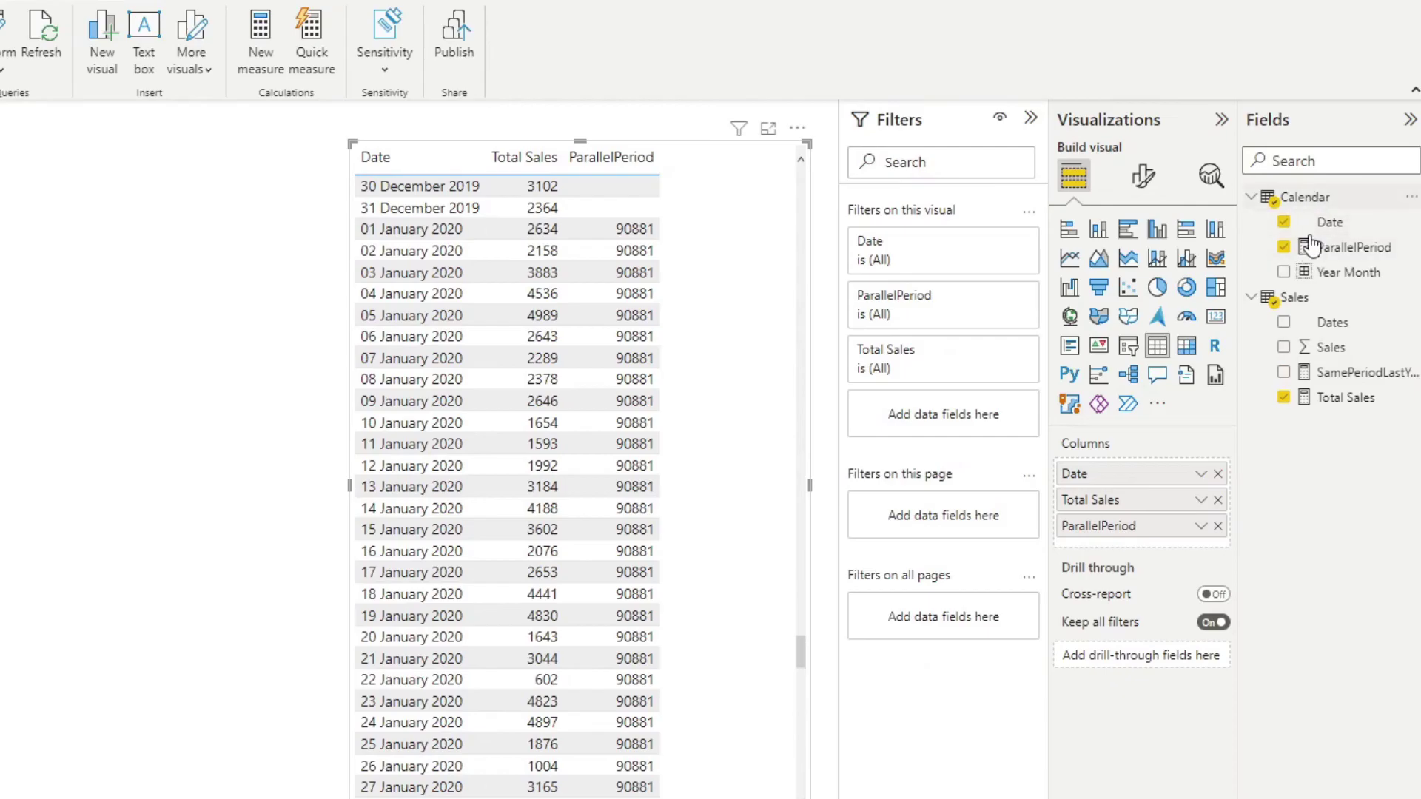
left_click(1292, 299)
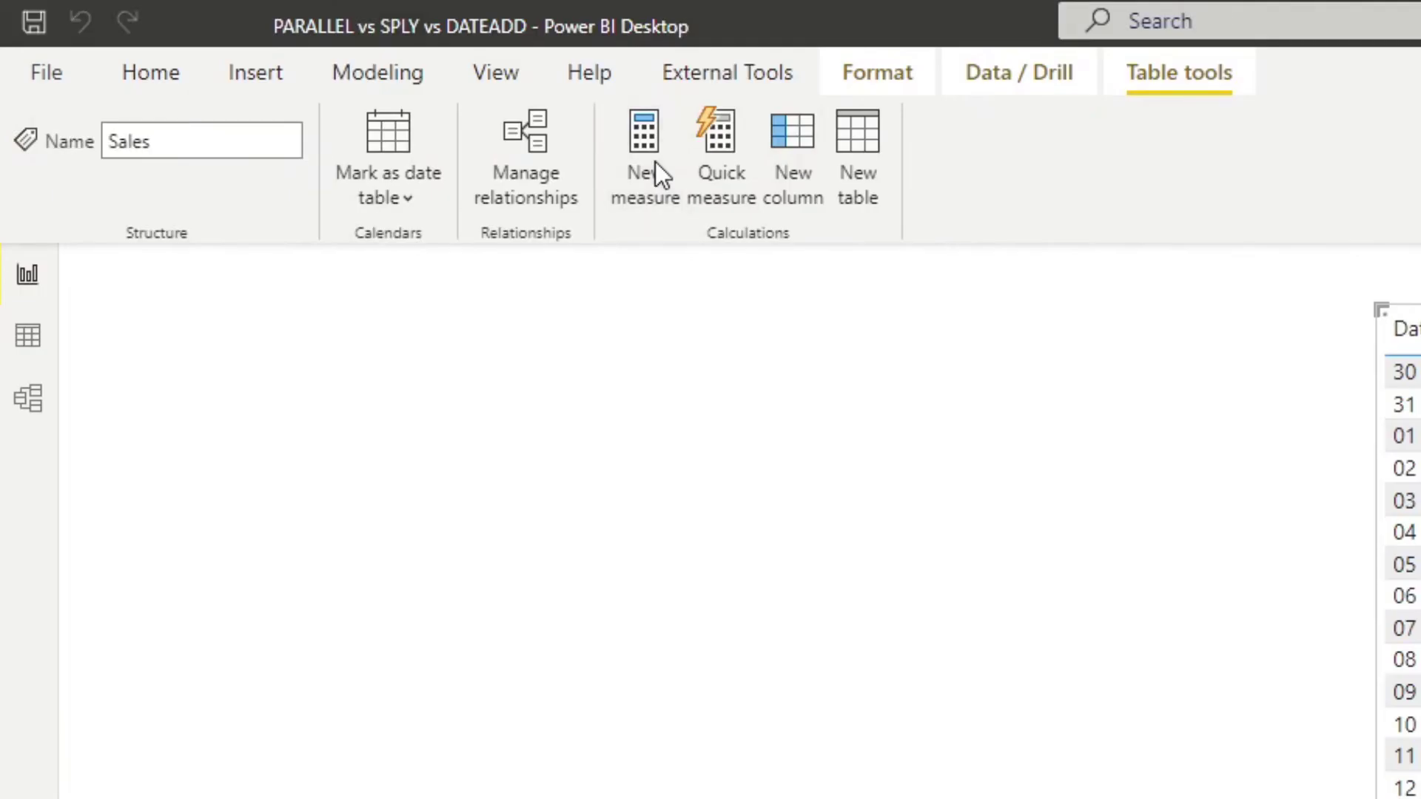
- Create the measure DateAdd = CALCULATE([Total Sales], DATEADD('Calendar'[Date], -12, MONTH))
left_click(655, 166)
type("DateAdd =")
key("shift+Return")
type("CALC")
key("Tab")
key("shift+Return")
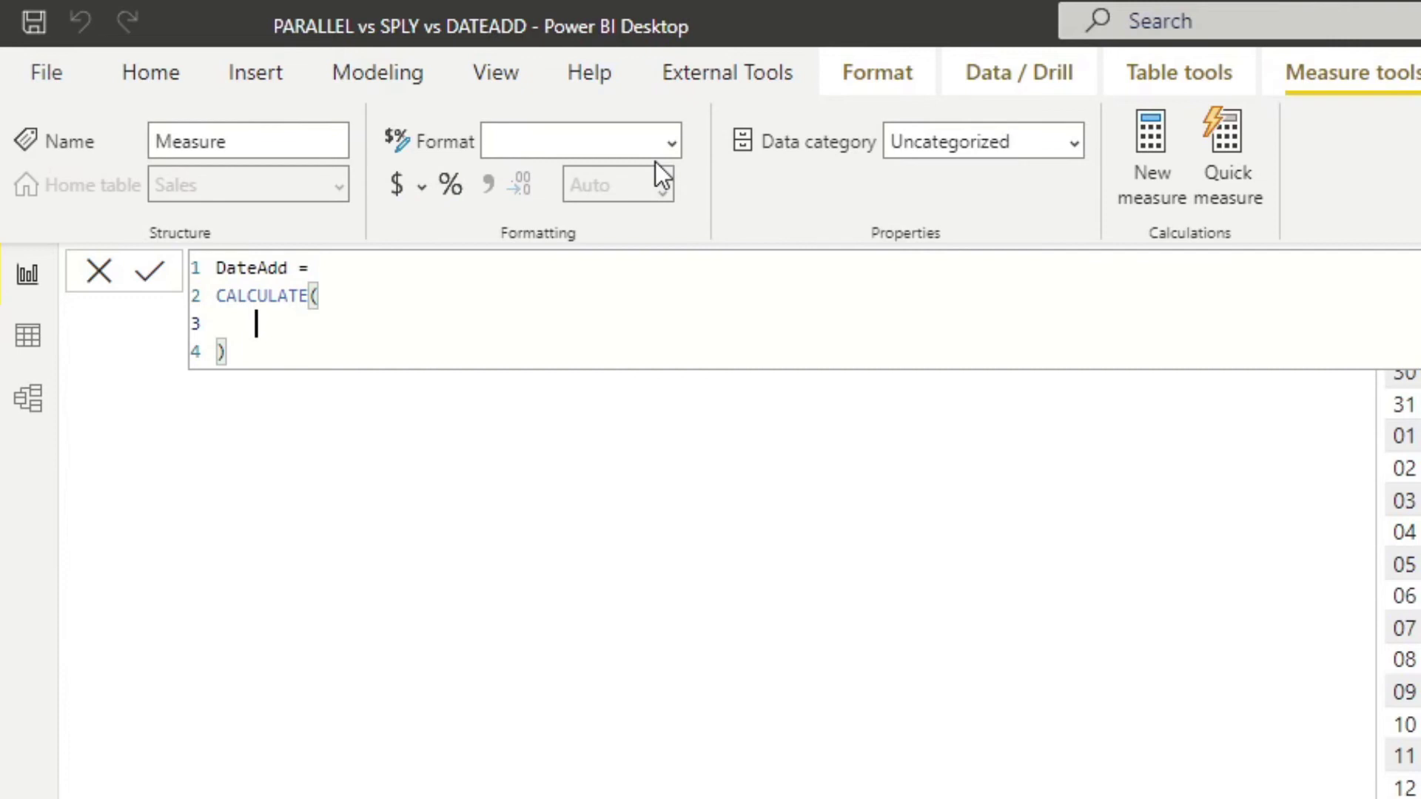
type("Tot")
key("Tab")
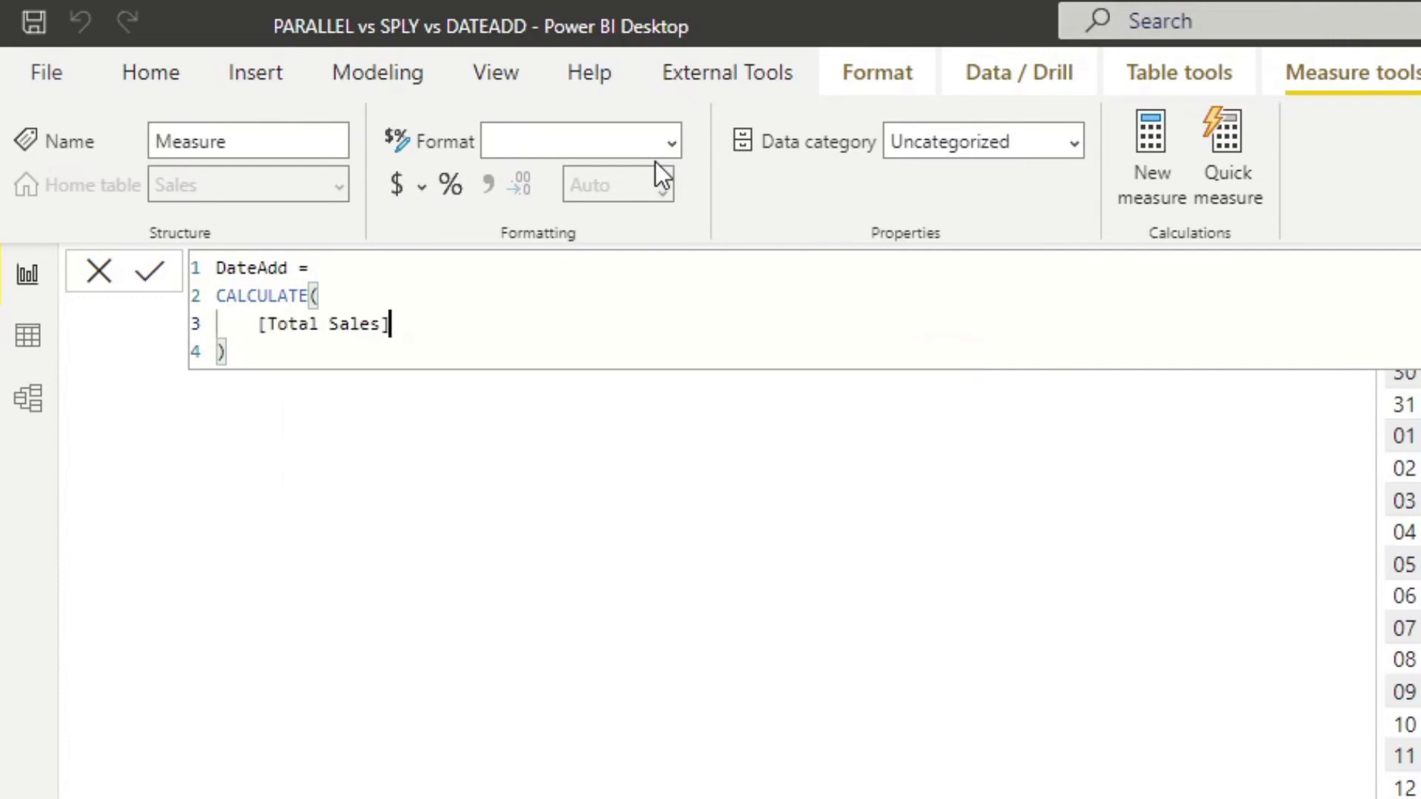
key("shift+Return")
type(", ")
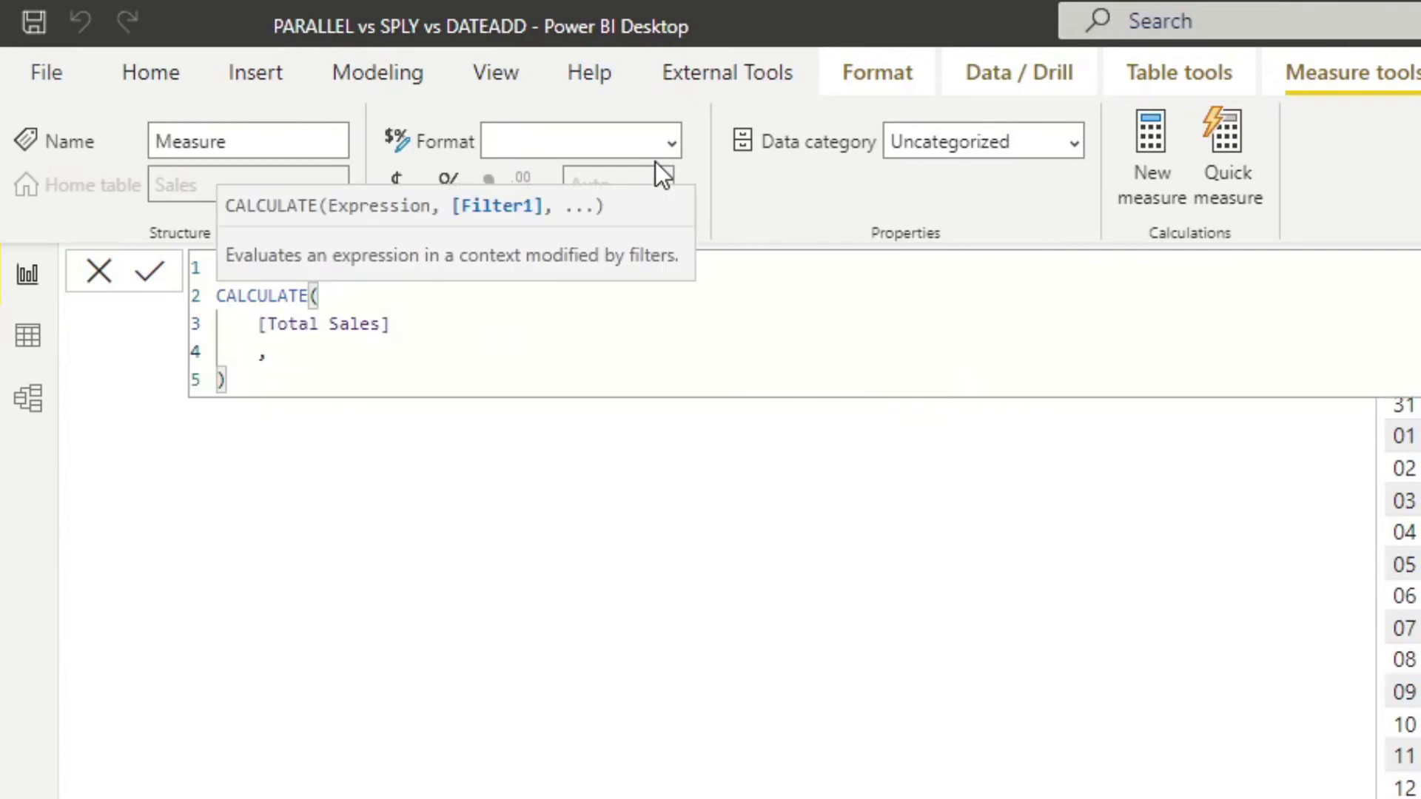
type("DATEADD(")
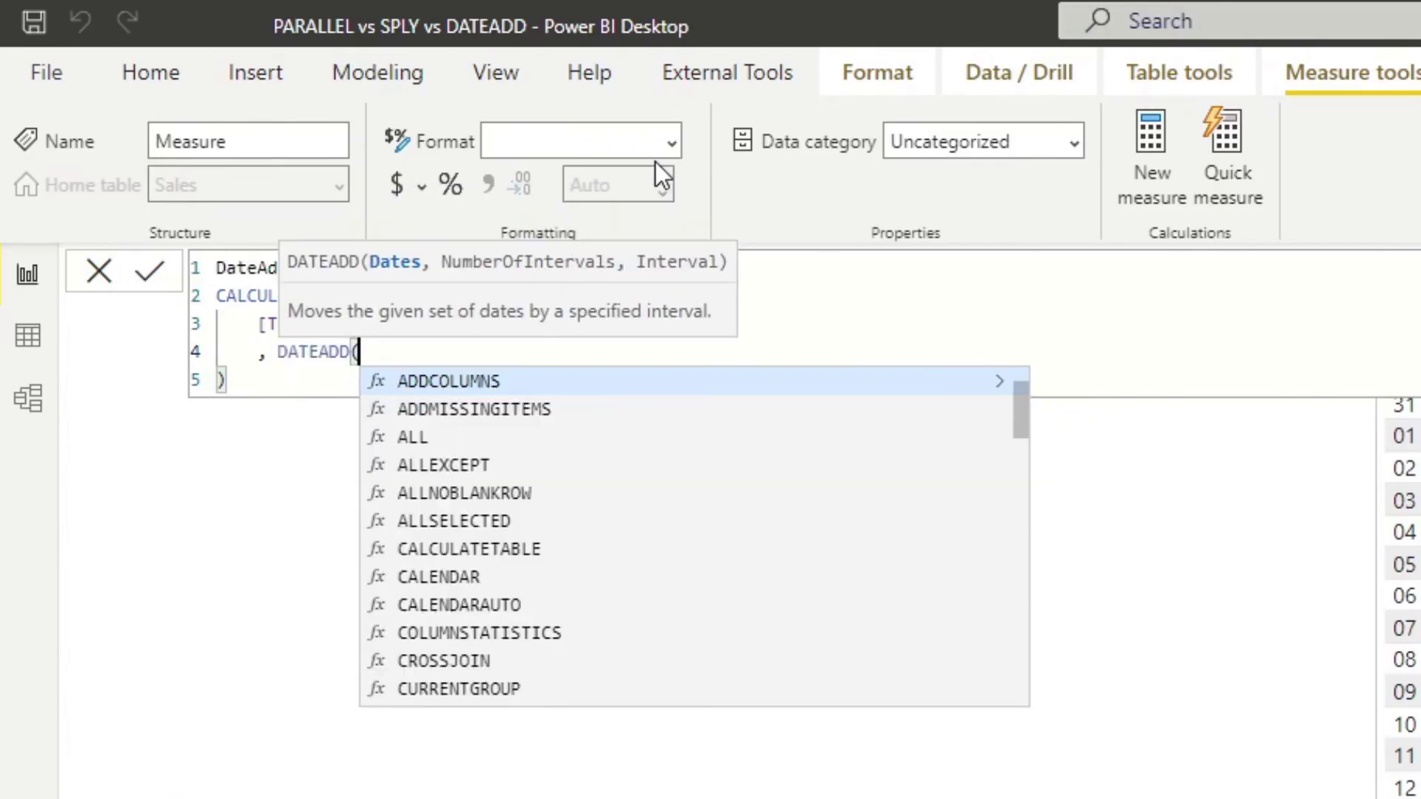
type("'Calend")
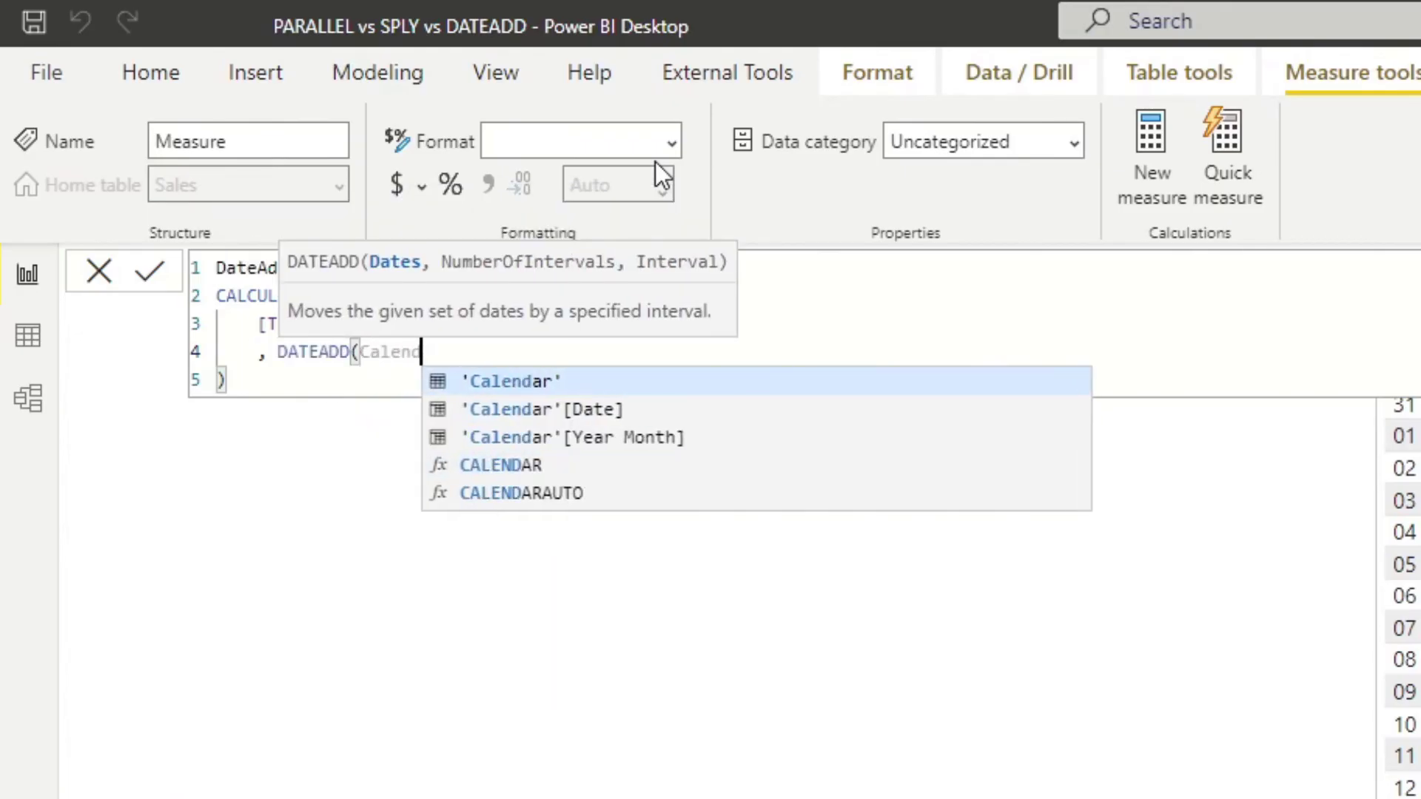
key("Down")
key("Tab")
type(", -12, MONTH)")
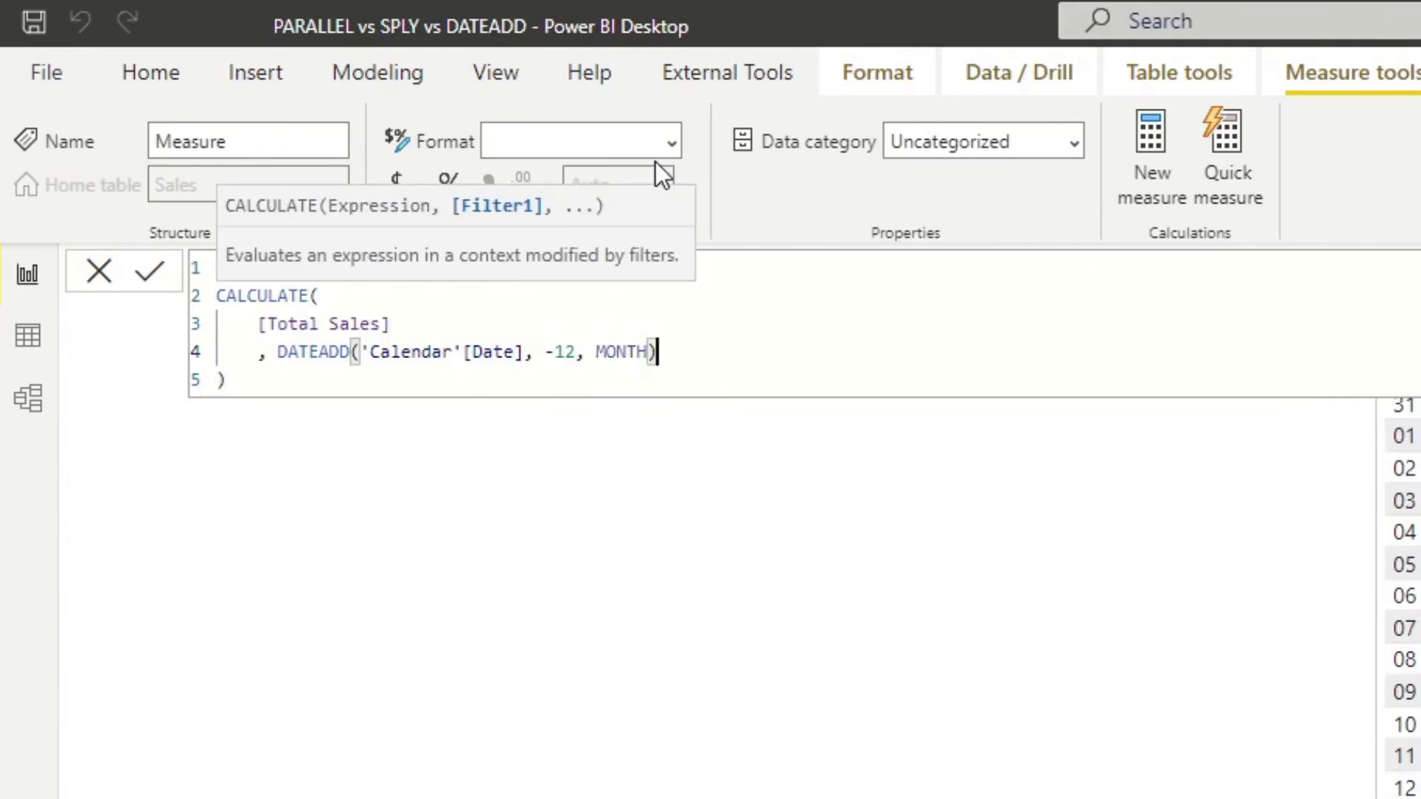
key("Return")
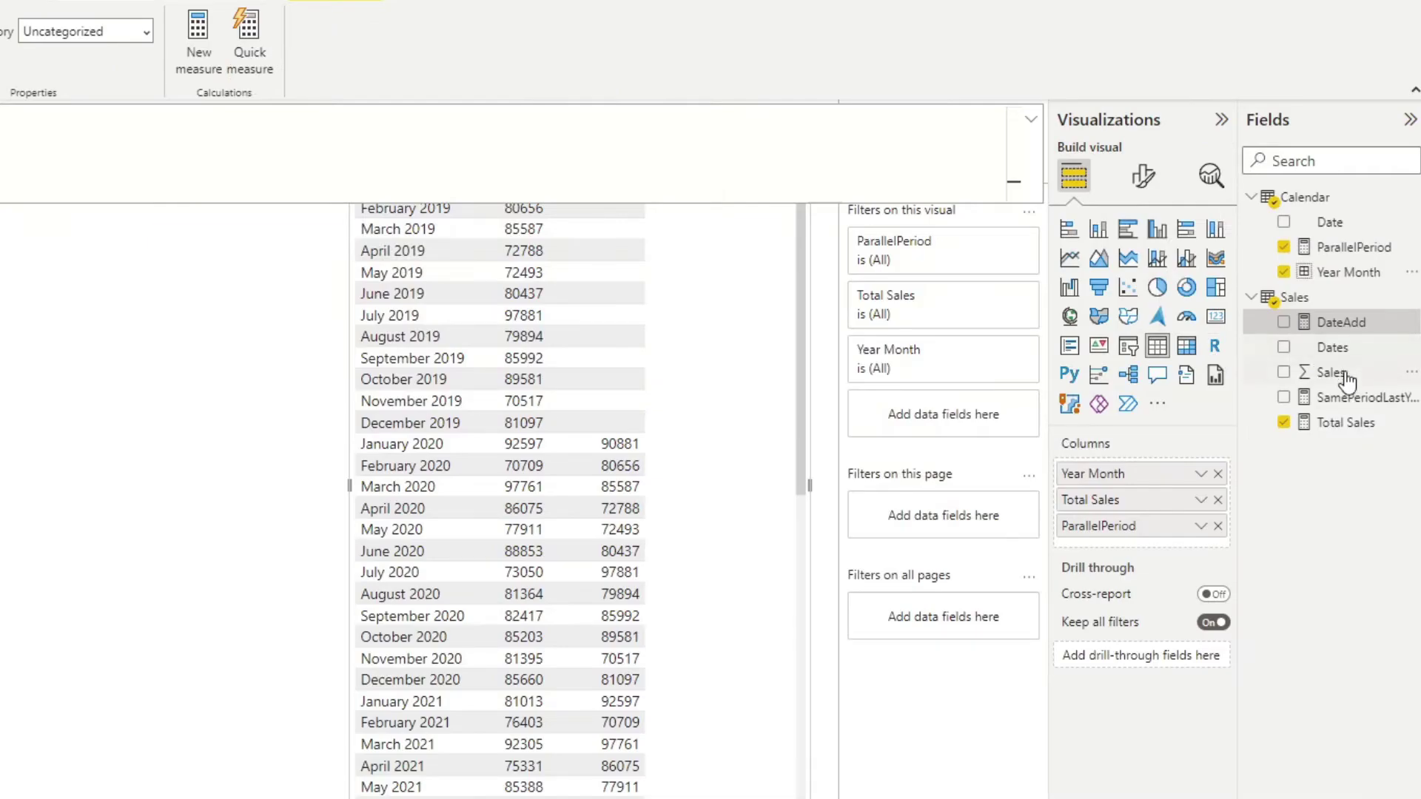
- Add DateAdd to the monthly table and compare its formula with ParallelPeriod's
left_click_drag(1338, 337, 774, 492)
left_click(140, 540)
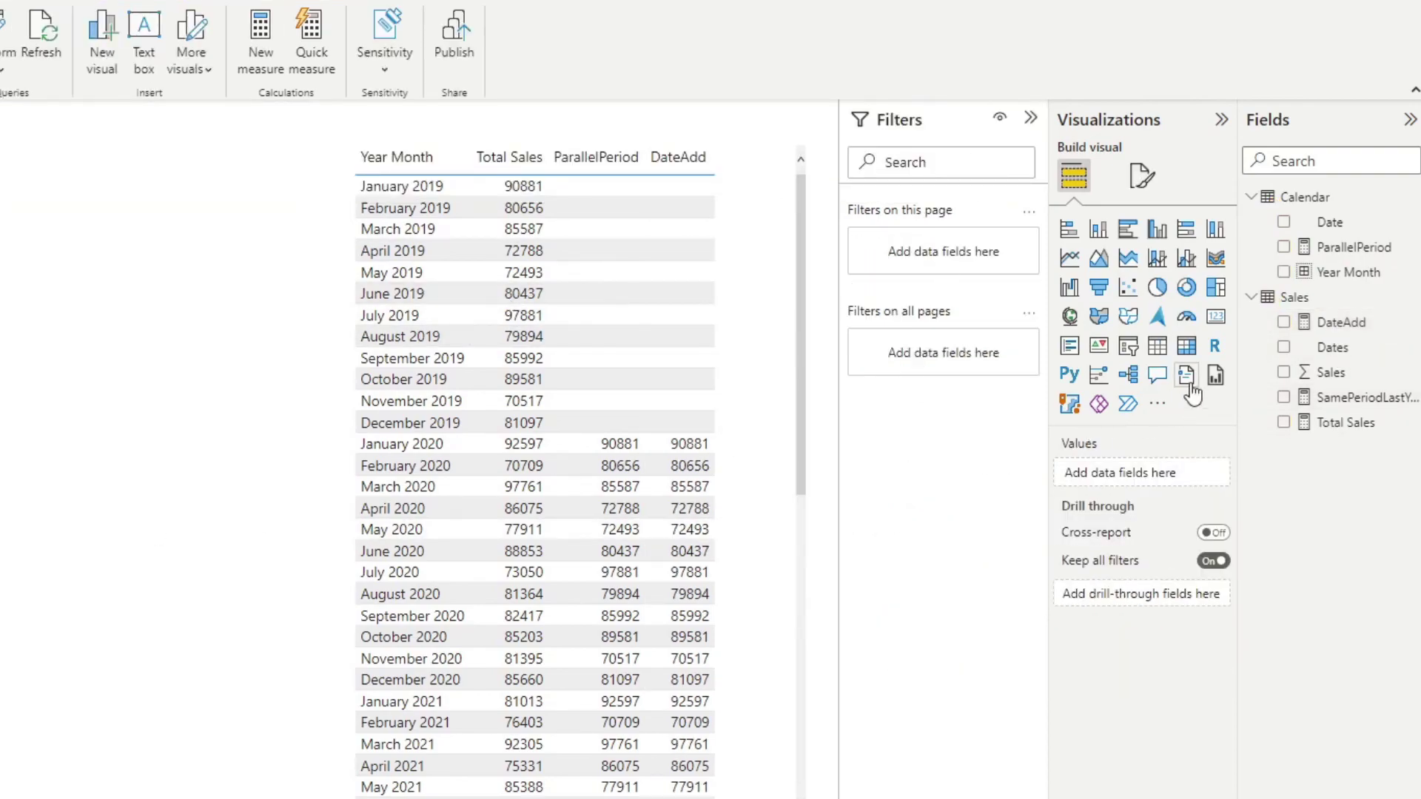
left_click(1328, 325)
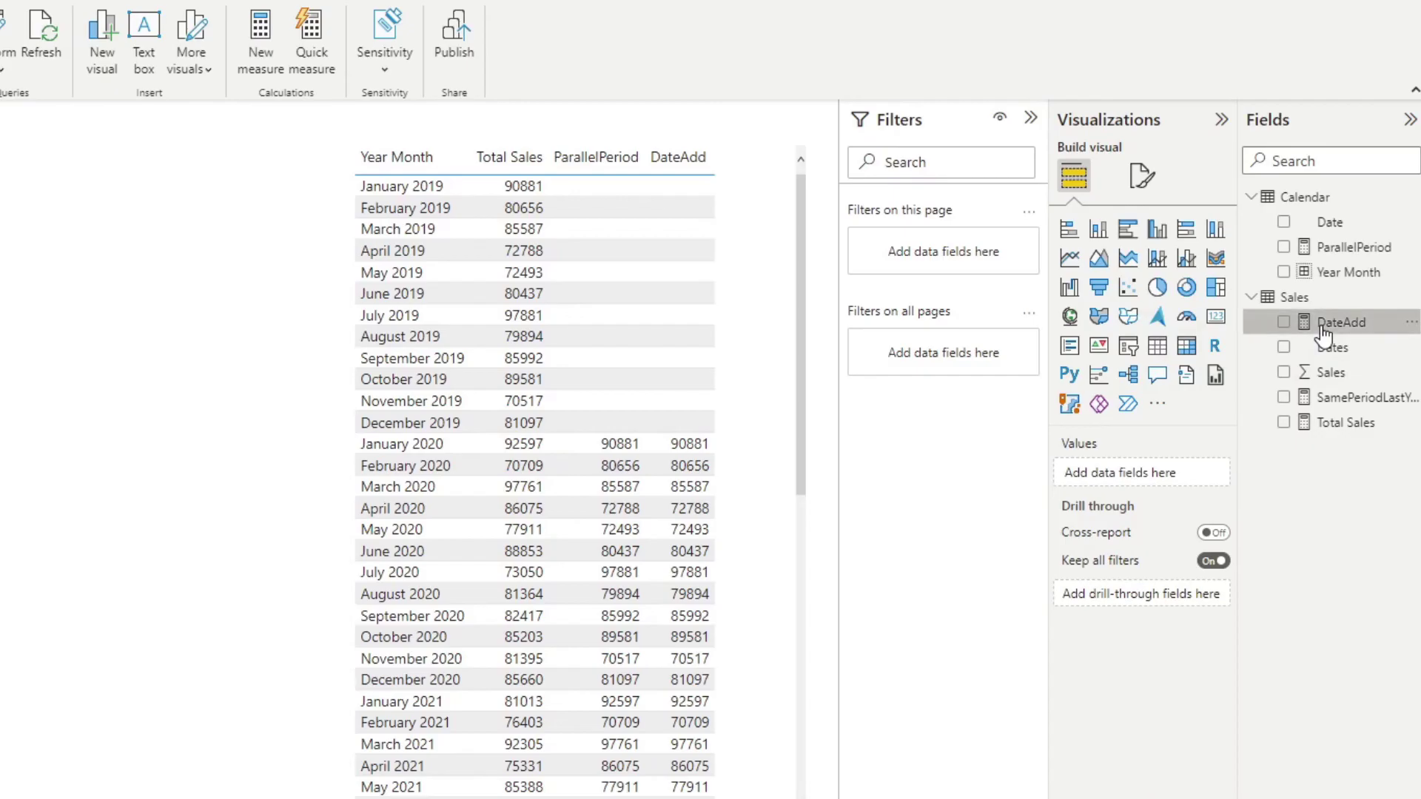
left_click(1351, 250)
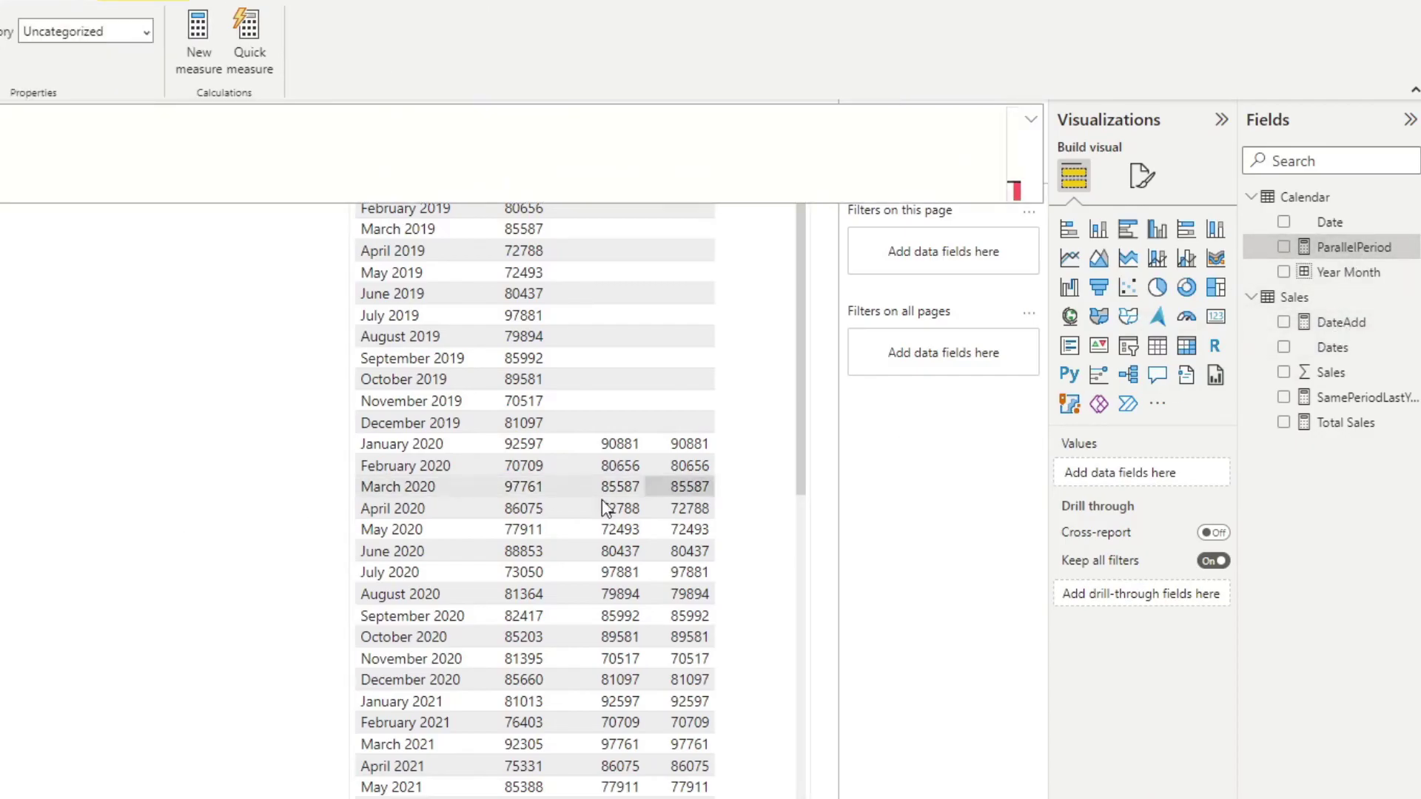
left_click(241, 407)
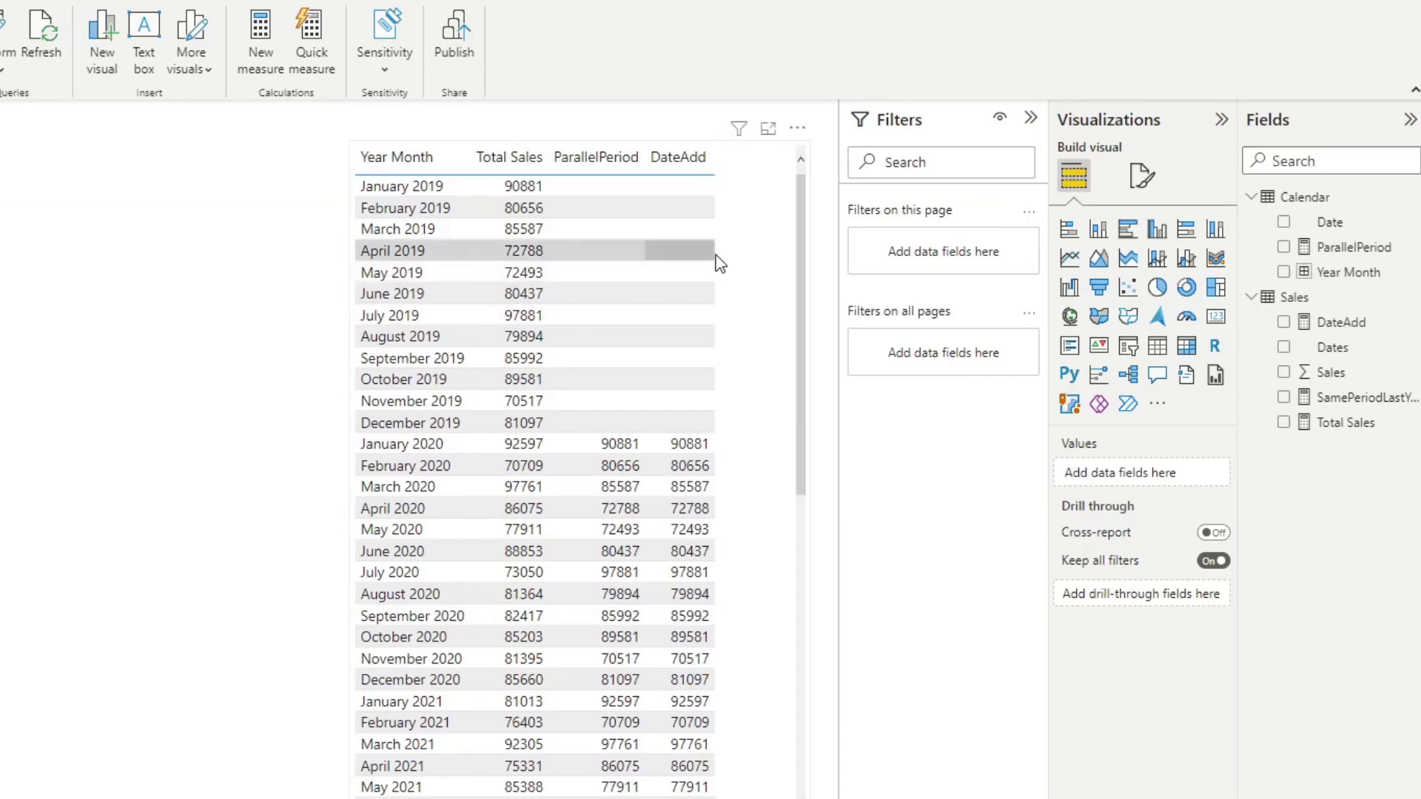
- Move the monthly table lower on the report page
left_click(664, 193)
left_click_drag(577, 138, 587, 334)
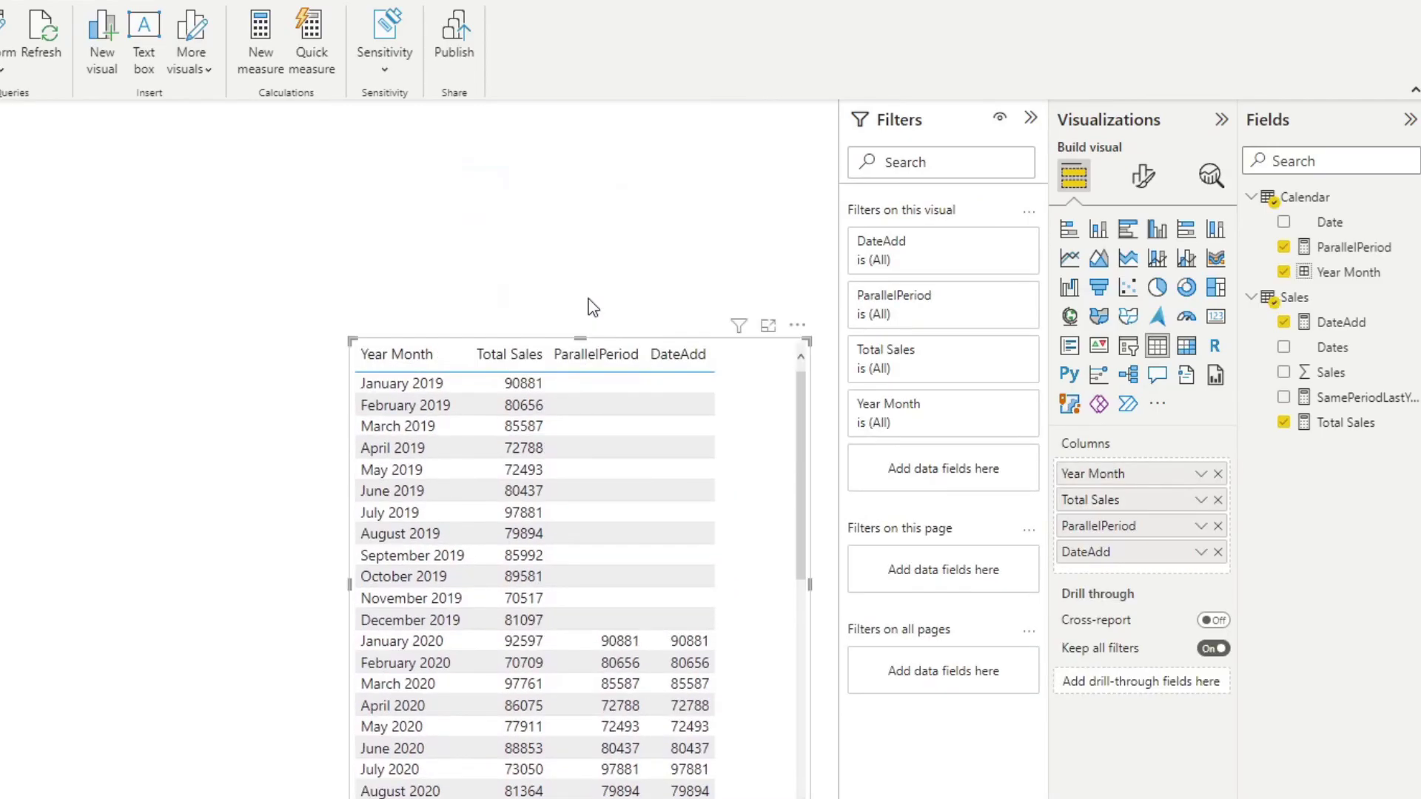
left_click(586, 304)
- Add a Calendar Date slicer, shortened and placed above the monthly table
left_click_drag(1314, 222, 615, 226)
left_click(1127, 346)
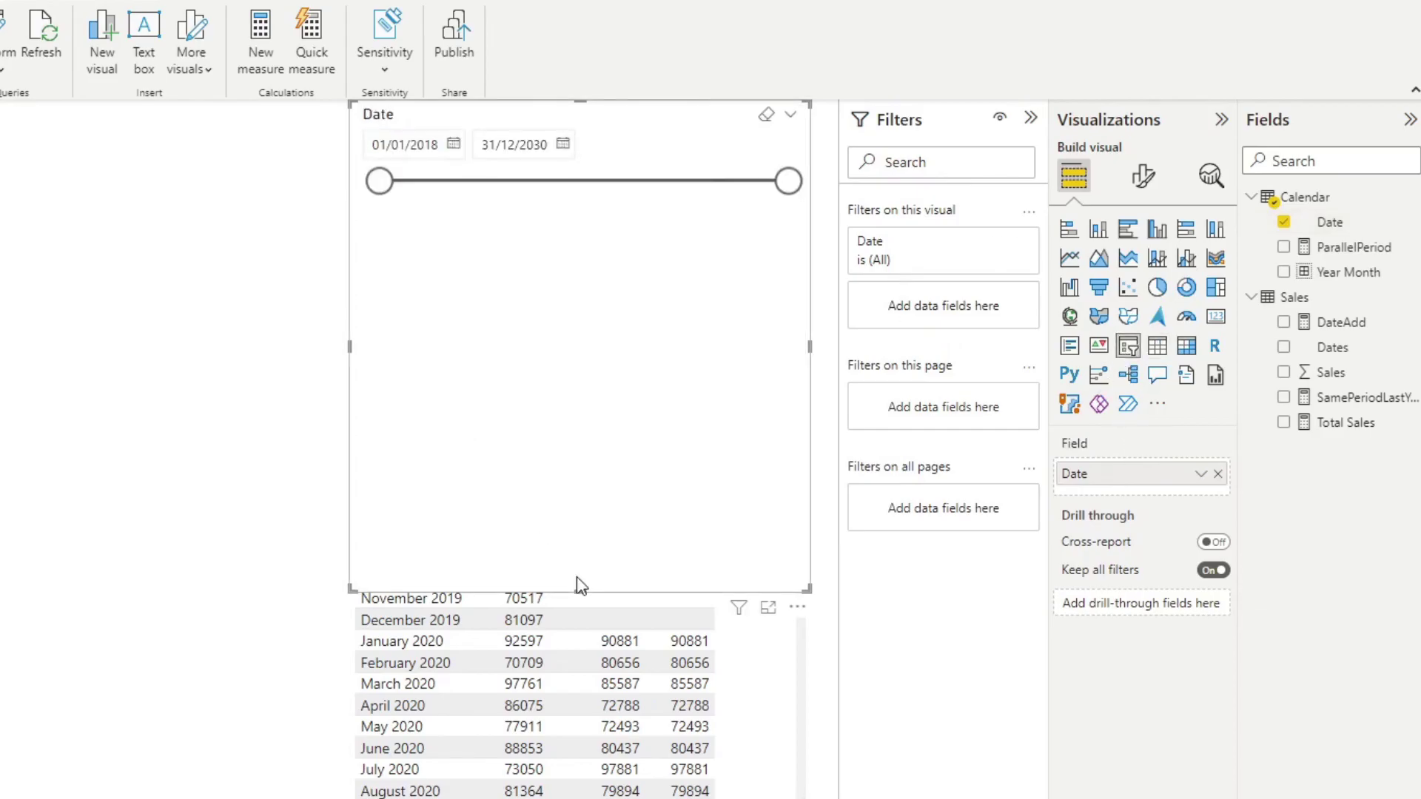
left_click_drag(580, 590, 606, 262)
left_click_drag(590, 118, 596, 162)
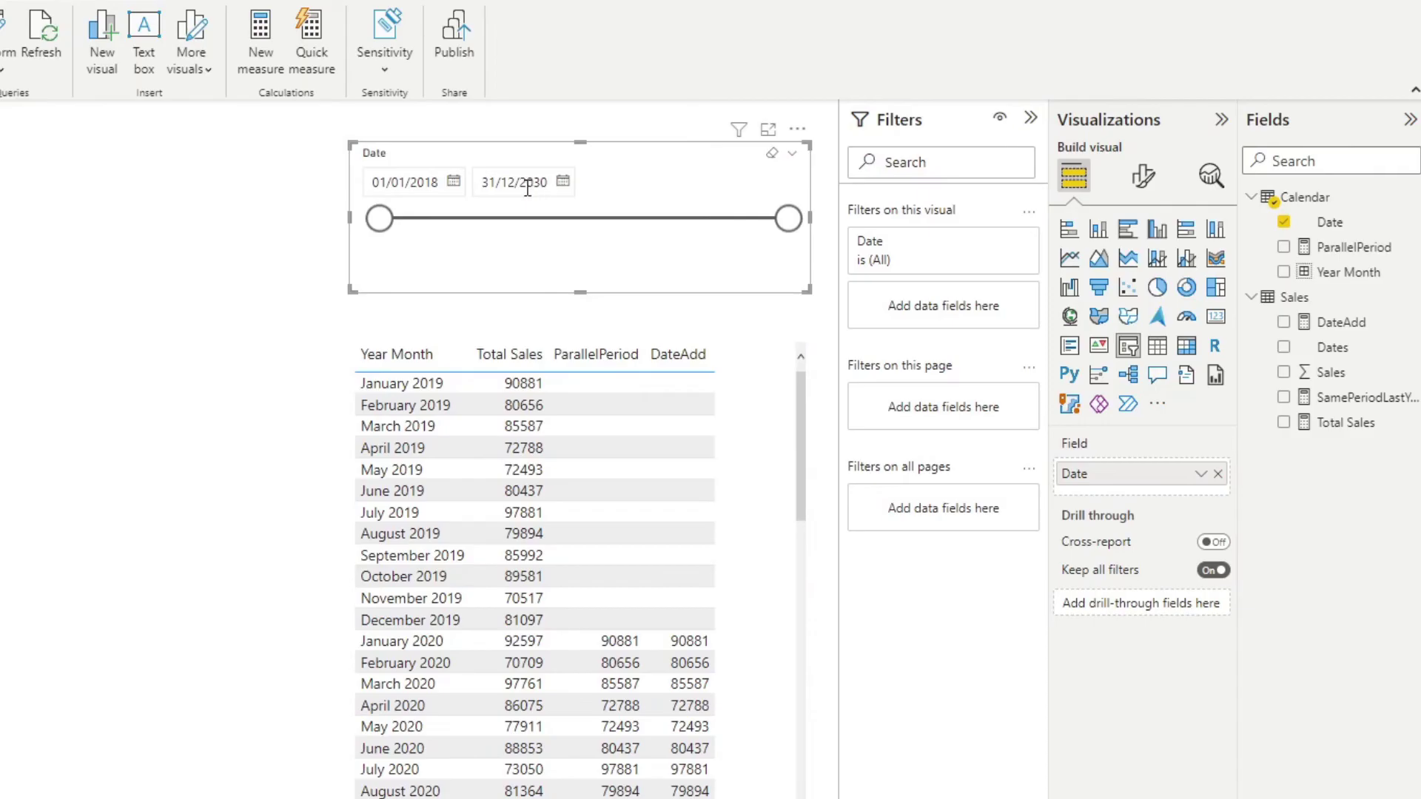
- Set the Date slicer's start date to 14/05/2020 and nudge the slicer slightly left
left_click_drag(435, 185, 438, 192)
left_click(438, 192)
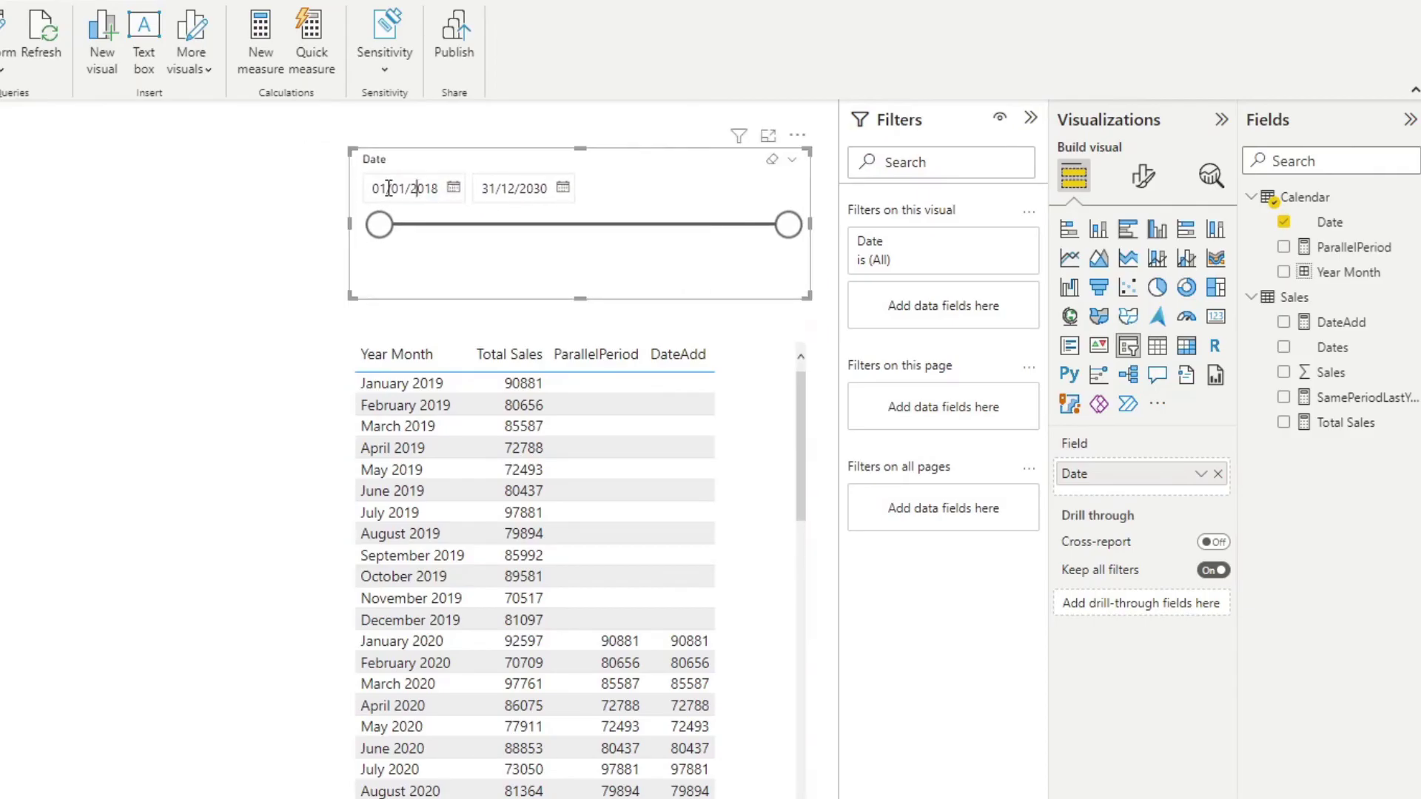
key("BackSpace")
key("BackSpace")
type("14")
left_click(409, 188)
key("BackSpace")
type("5")
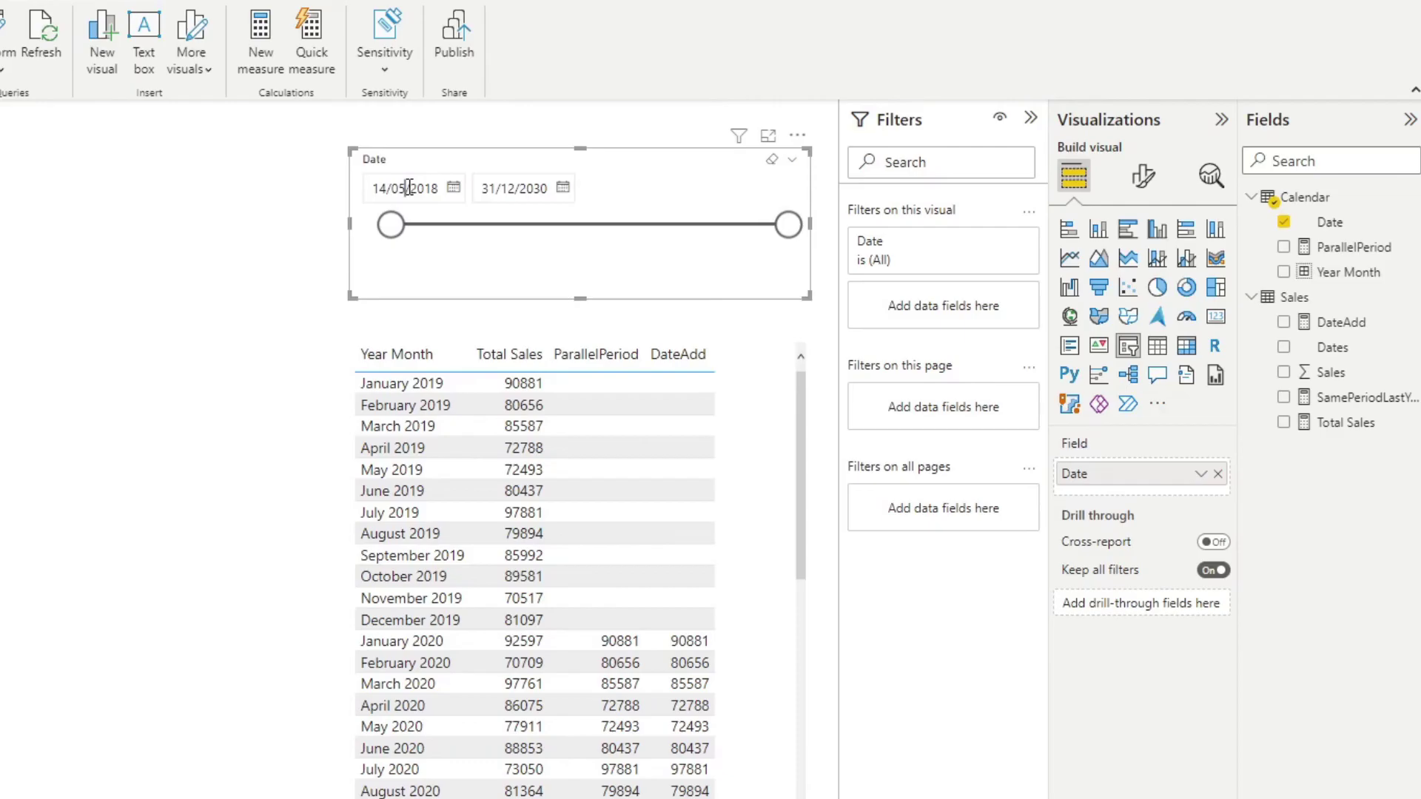
left_click_drag(427, 187, 430, 187)
type("20")
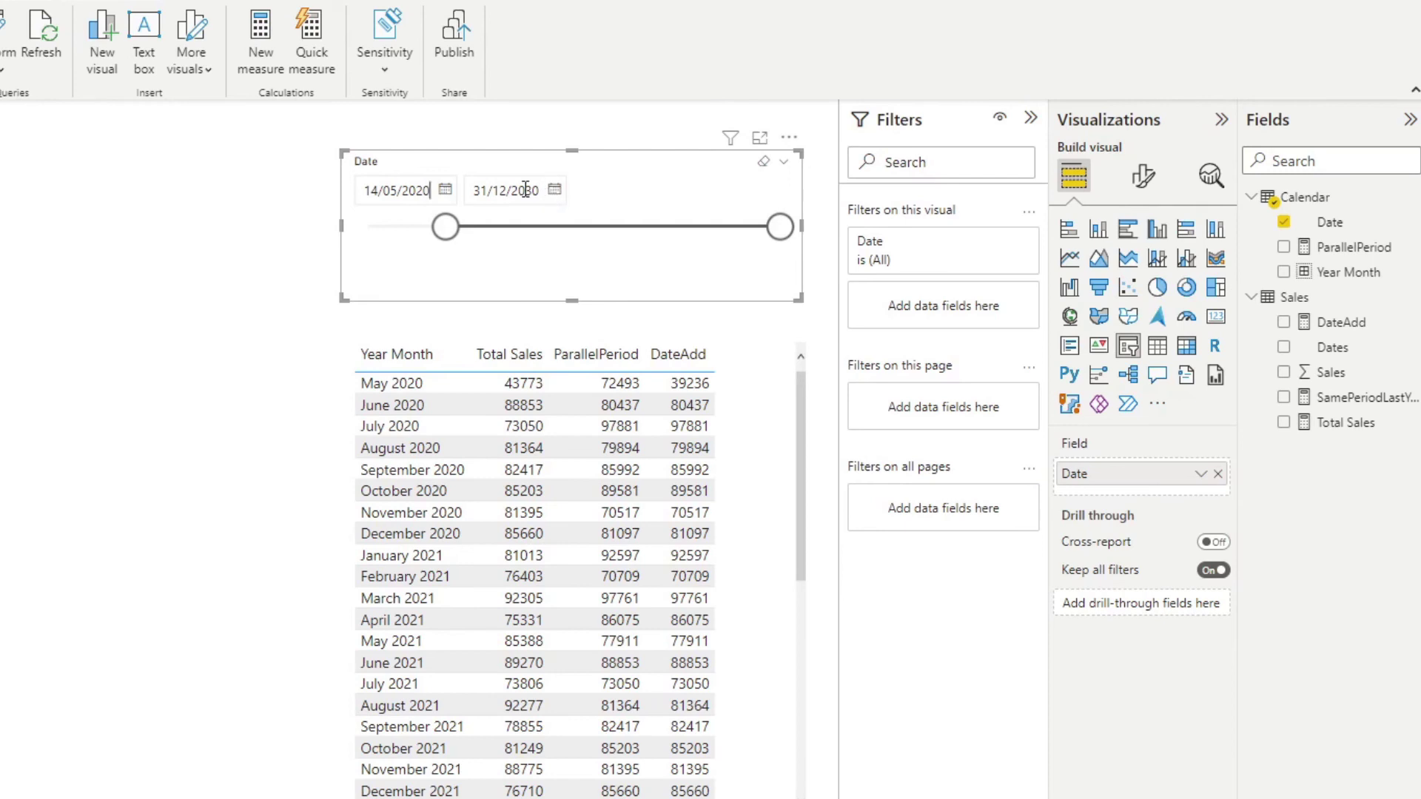
left_click_drag(496, 169, 480, 174)
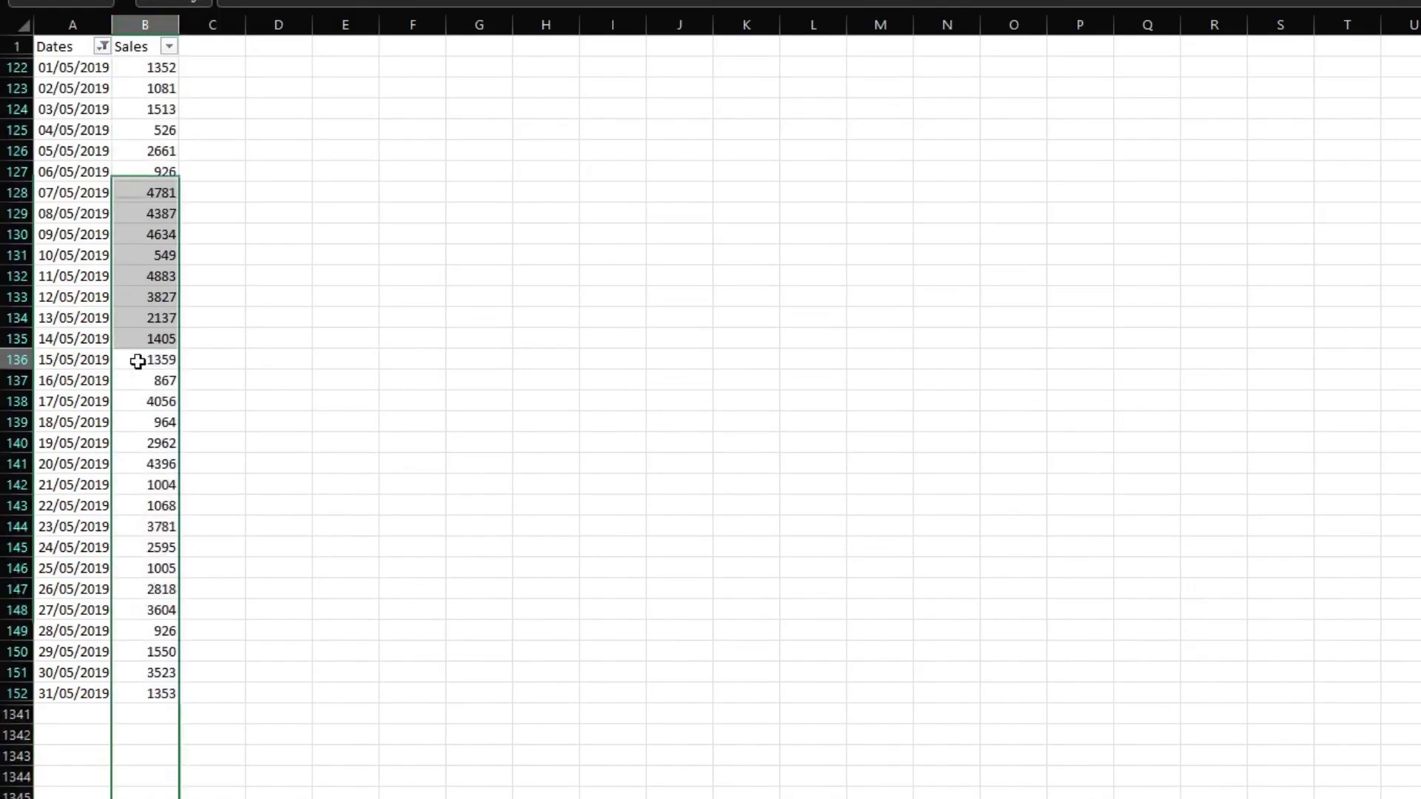
- Select the whole Sales column in Excel to total May 2019 sales
left_click(280, 235)
left_click(145, 25)
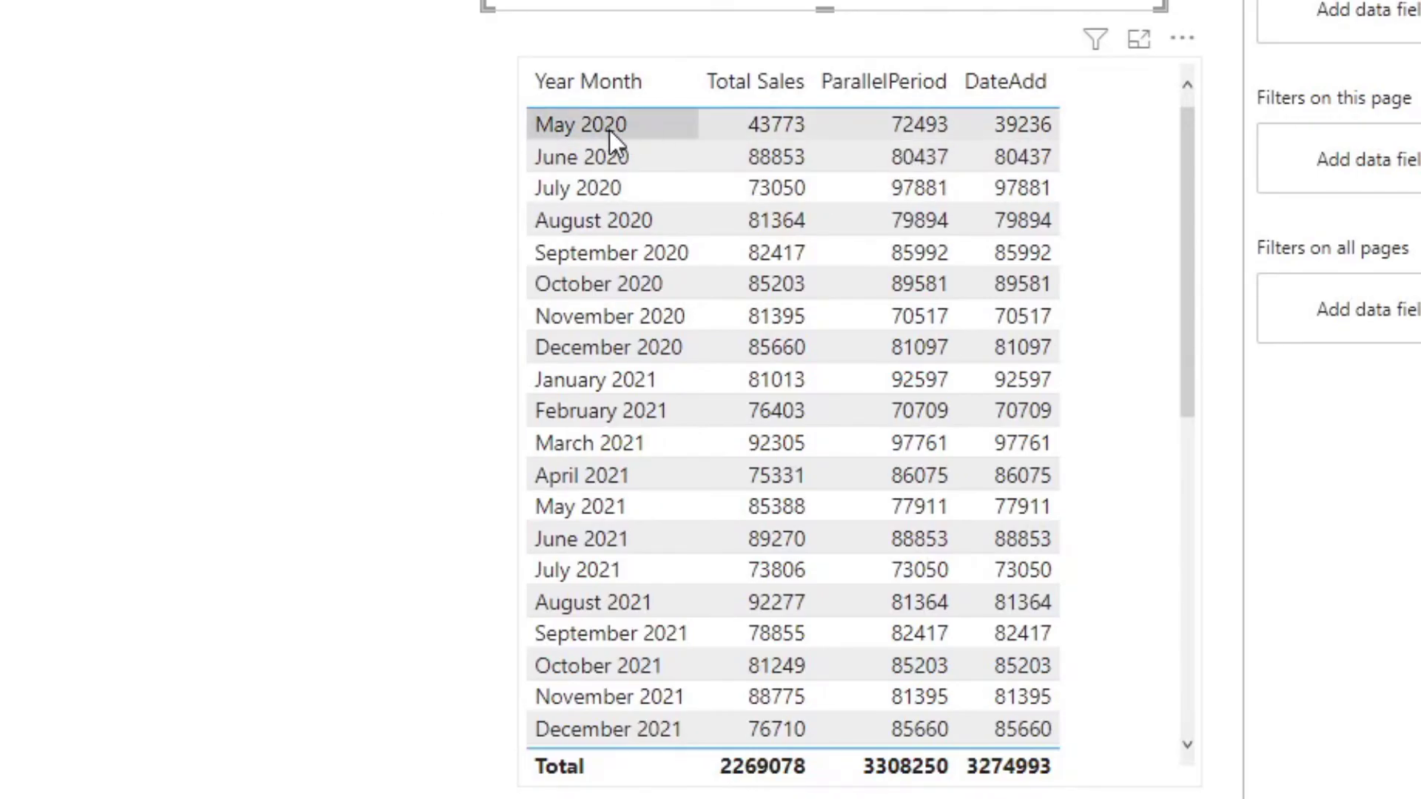
- Note May 2020 DateAdd of 39236, then select Excel sales B135:B152 for 14–31 May 2019
mouse_move(926, 123)
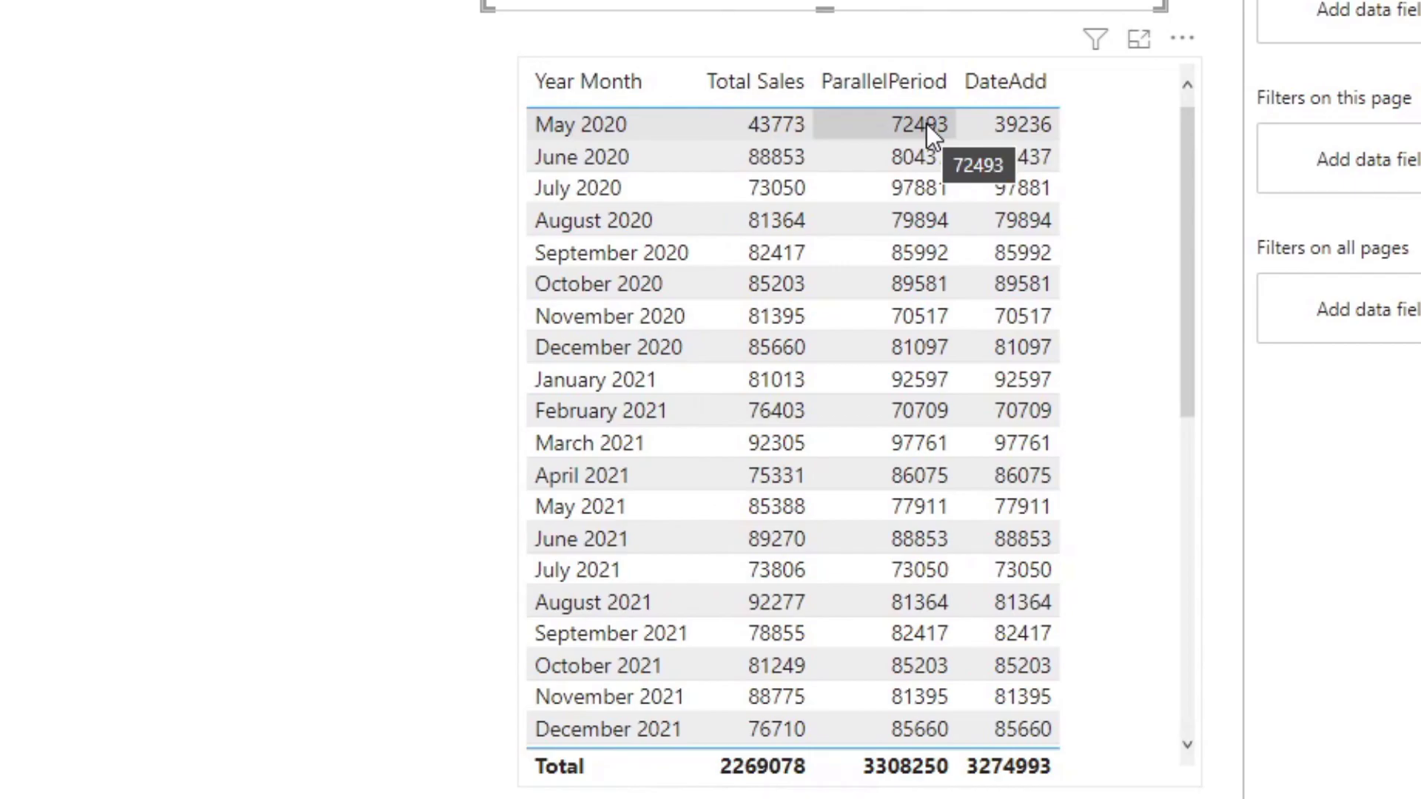
left_click(344, 330)
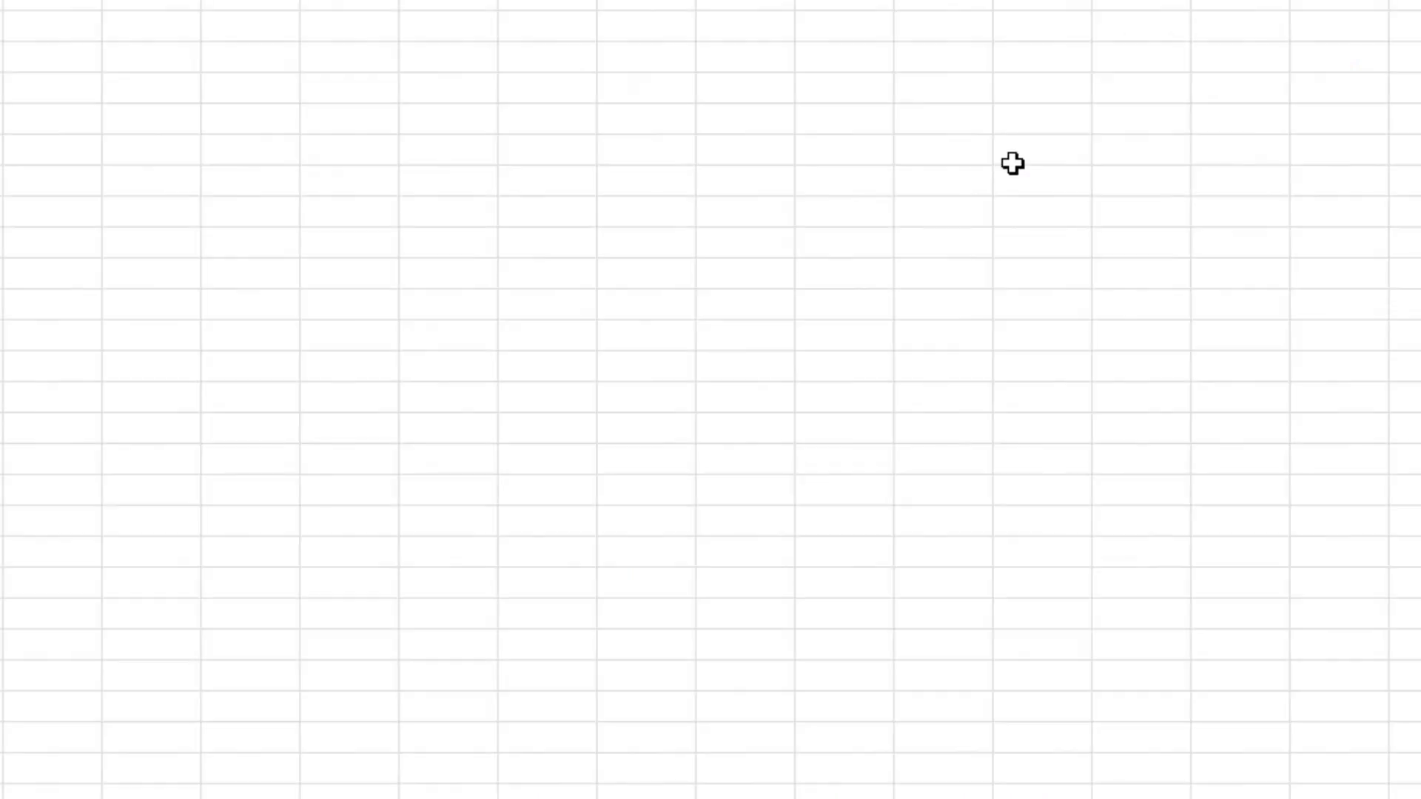
left_click(214, 345)
left_click(159, 342)
left_click_drag(159, 343, 160, 692)
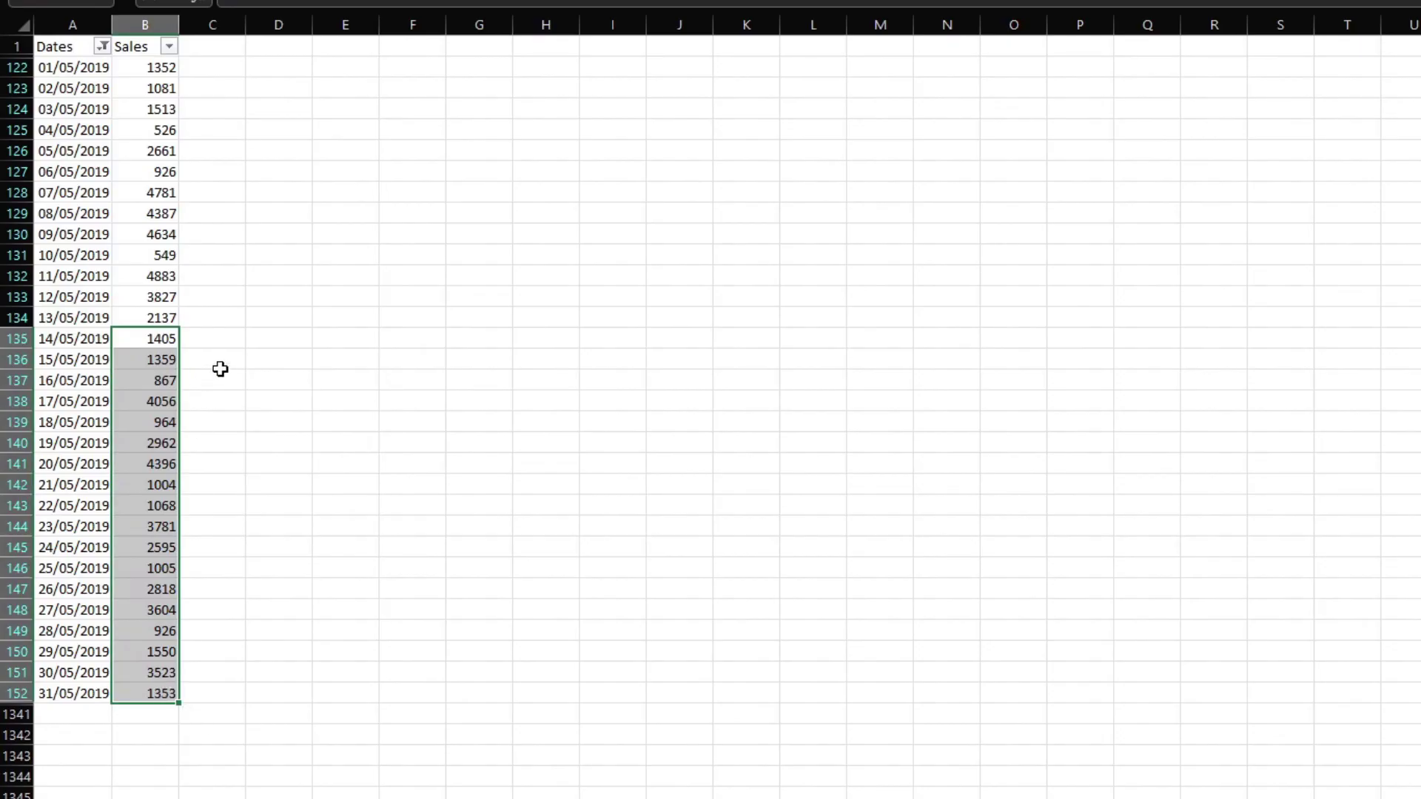